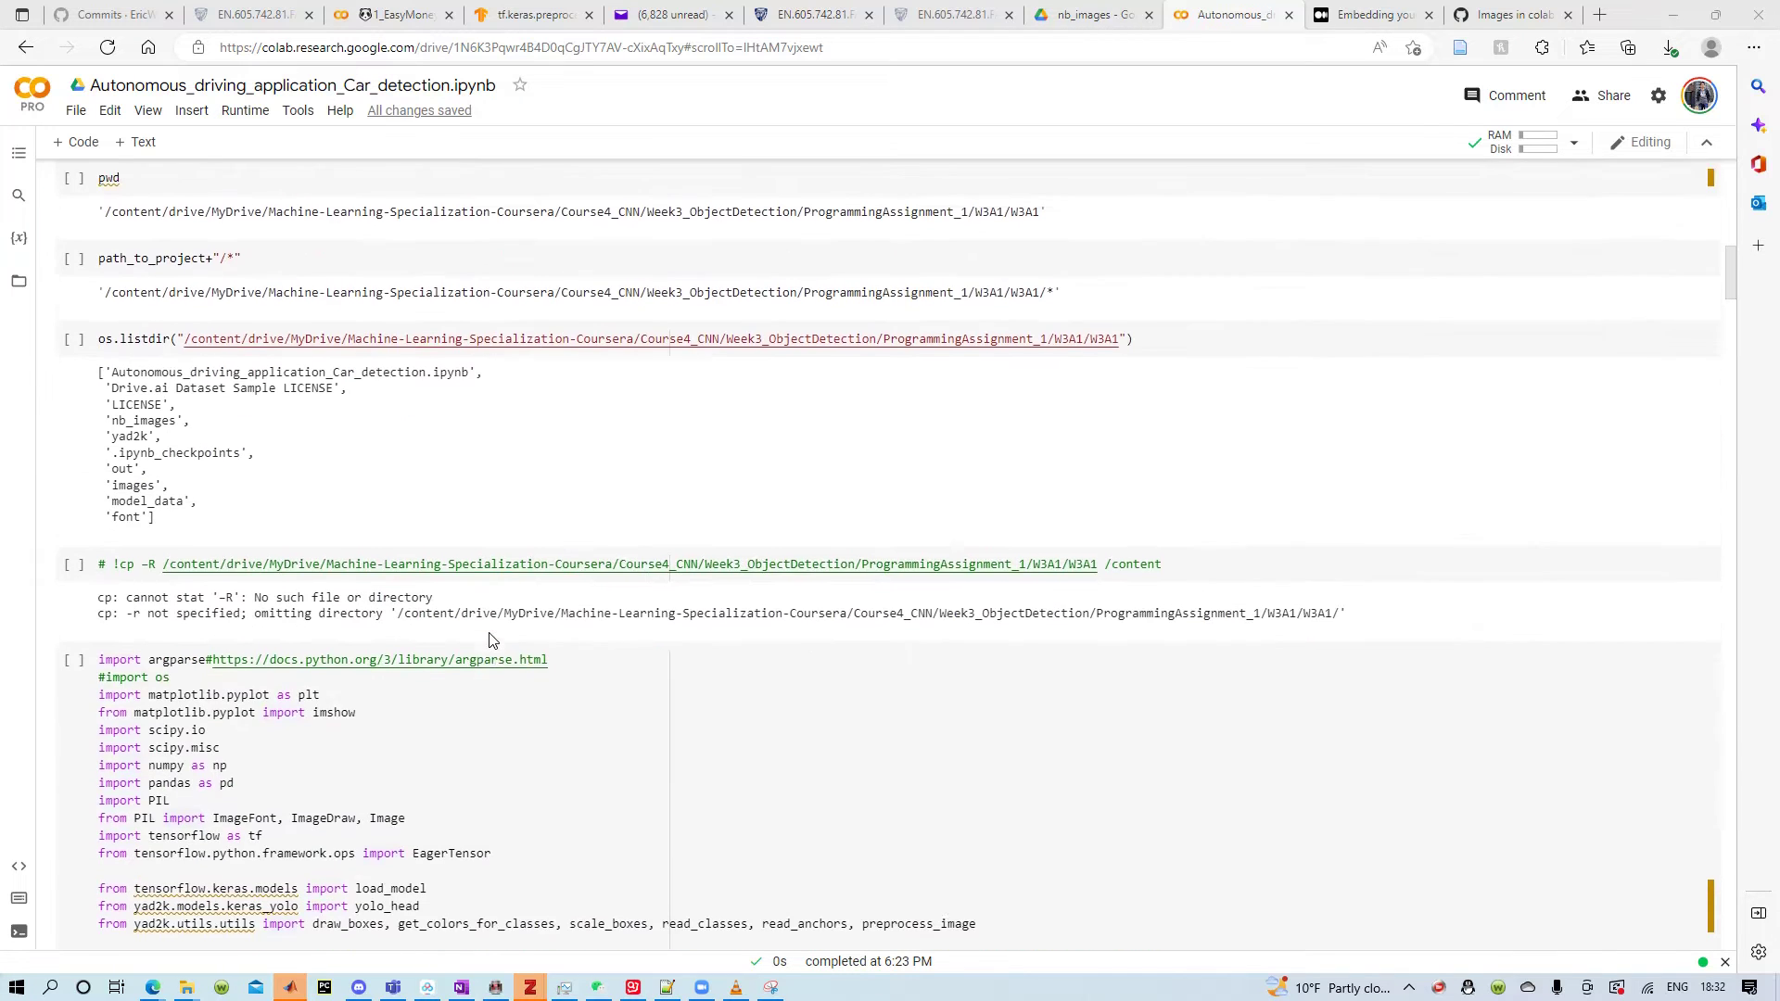
pyautogui.scroll(-3, 490, 641)
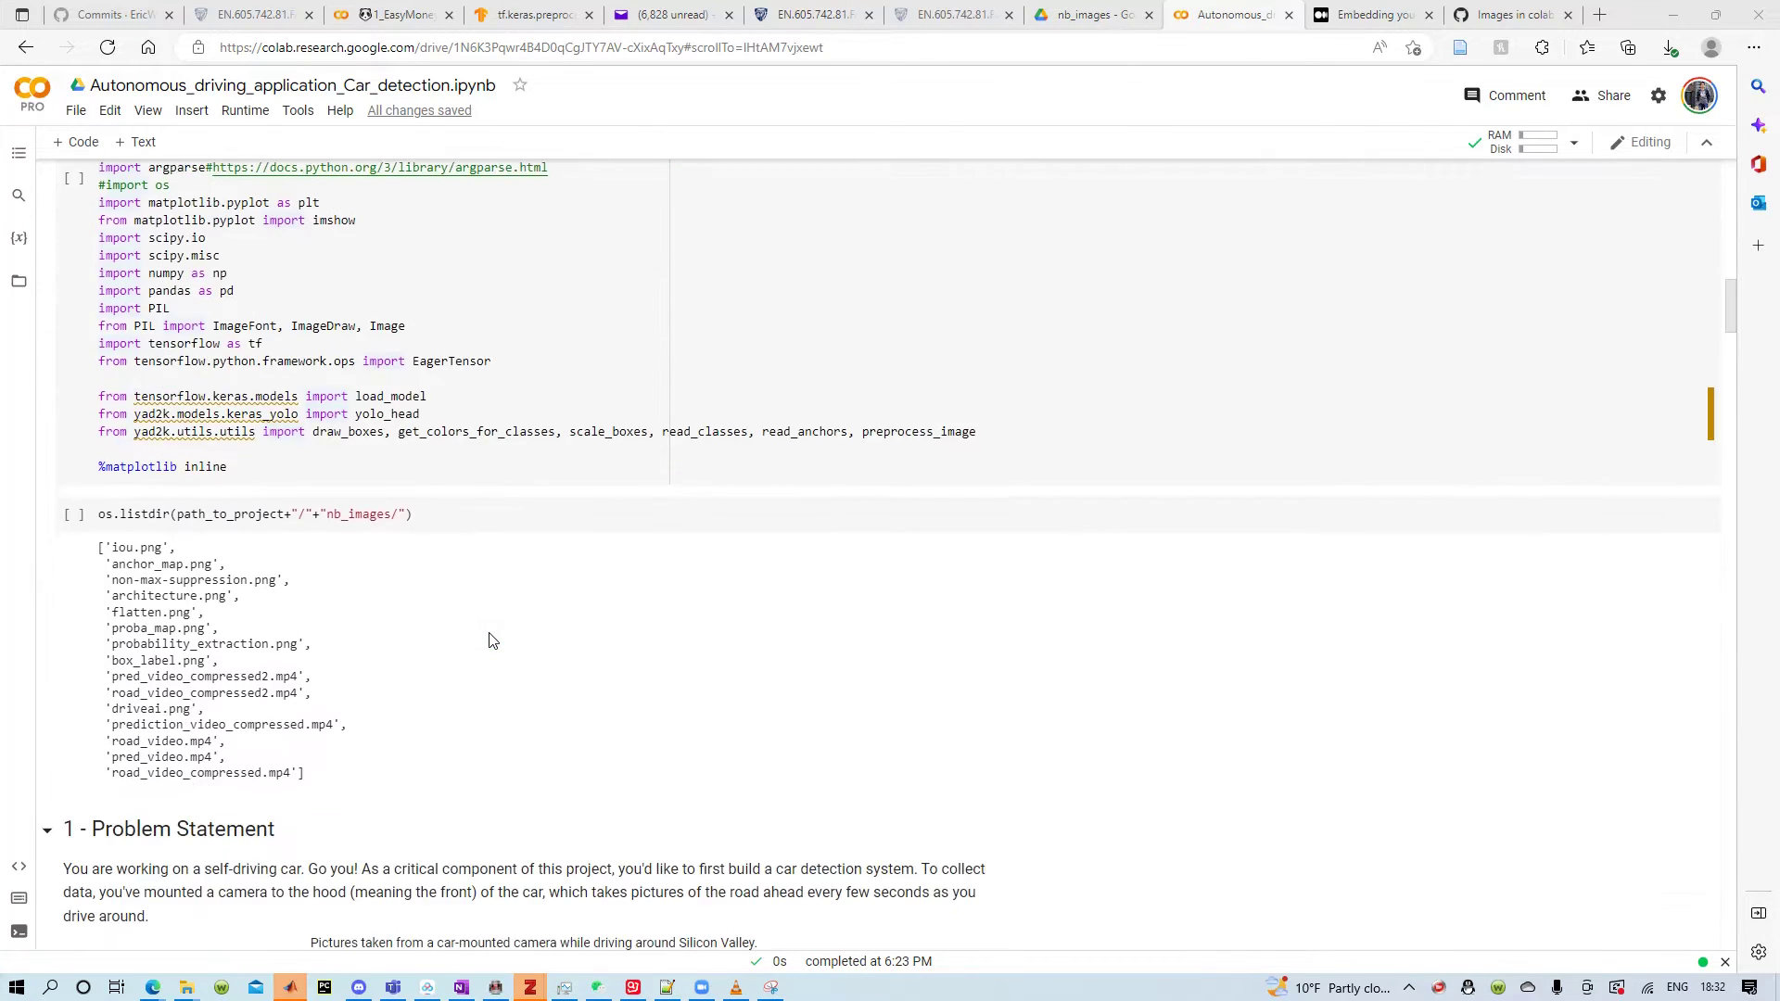
pyautogui.scroll(-3, 490, 640)
pyautogui.scroll(-2, 490, 640)
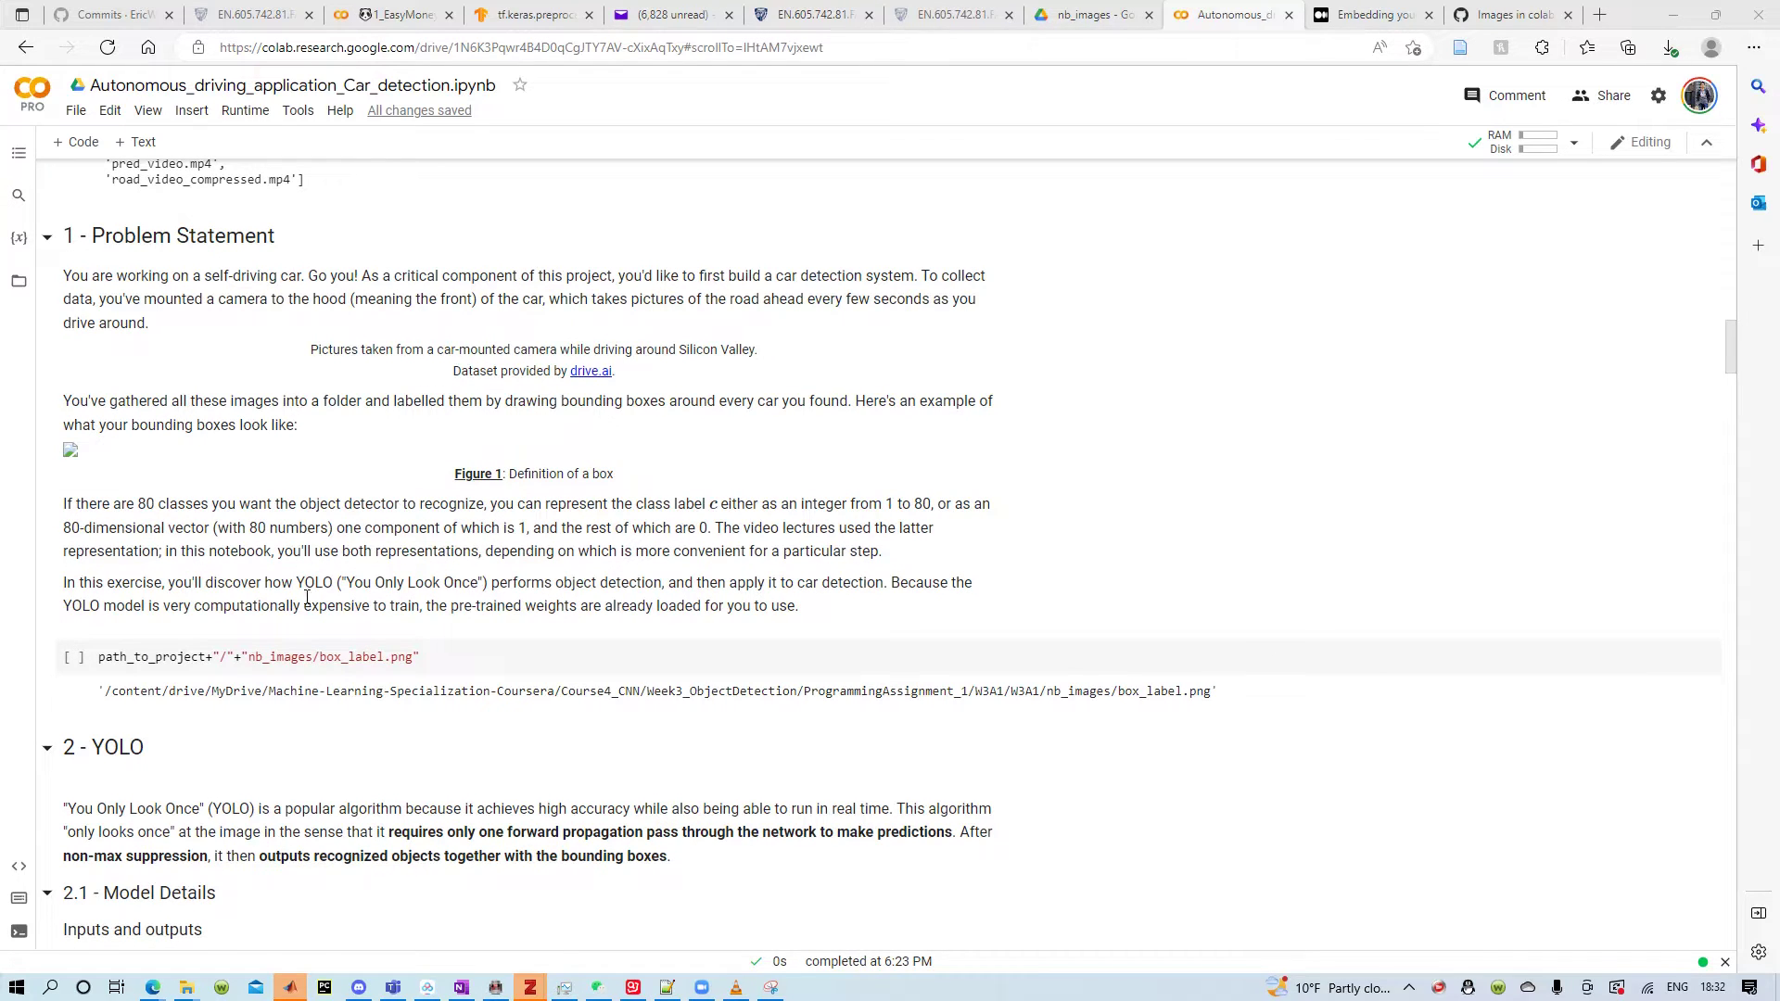
pyautogui.scroll(1, 350, 585)
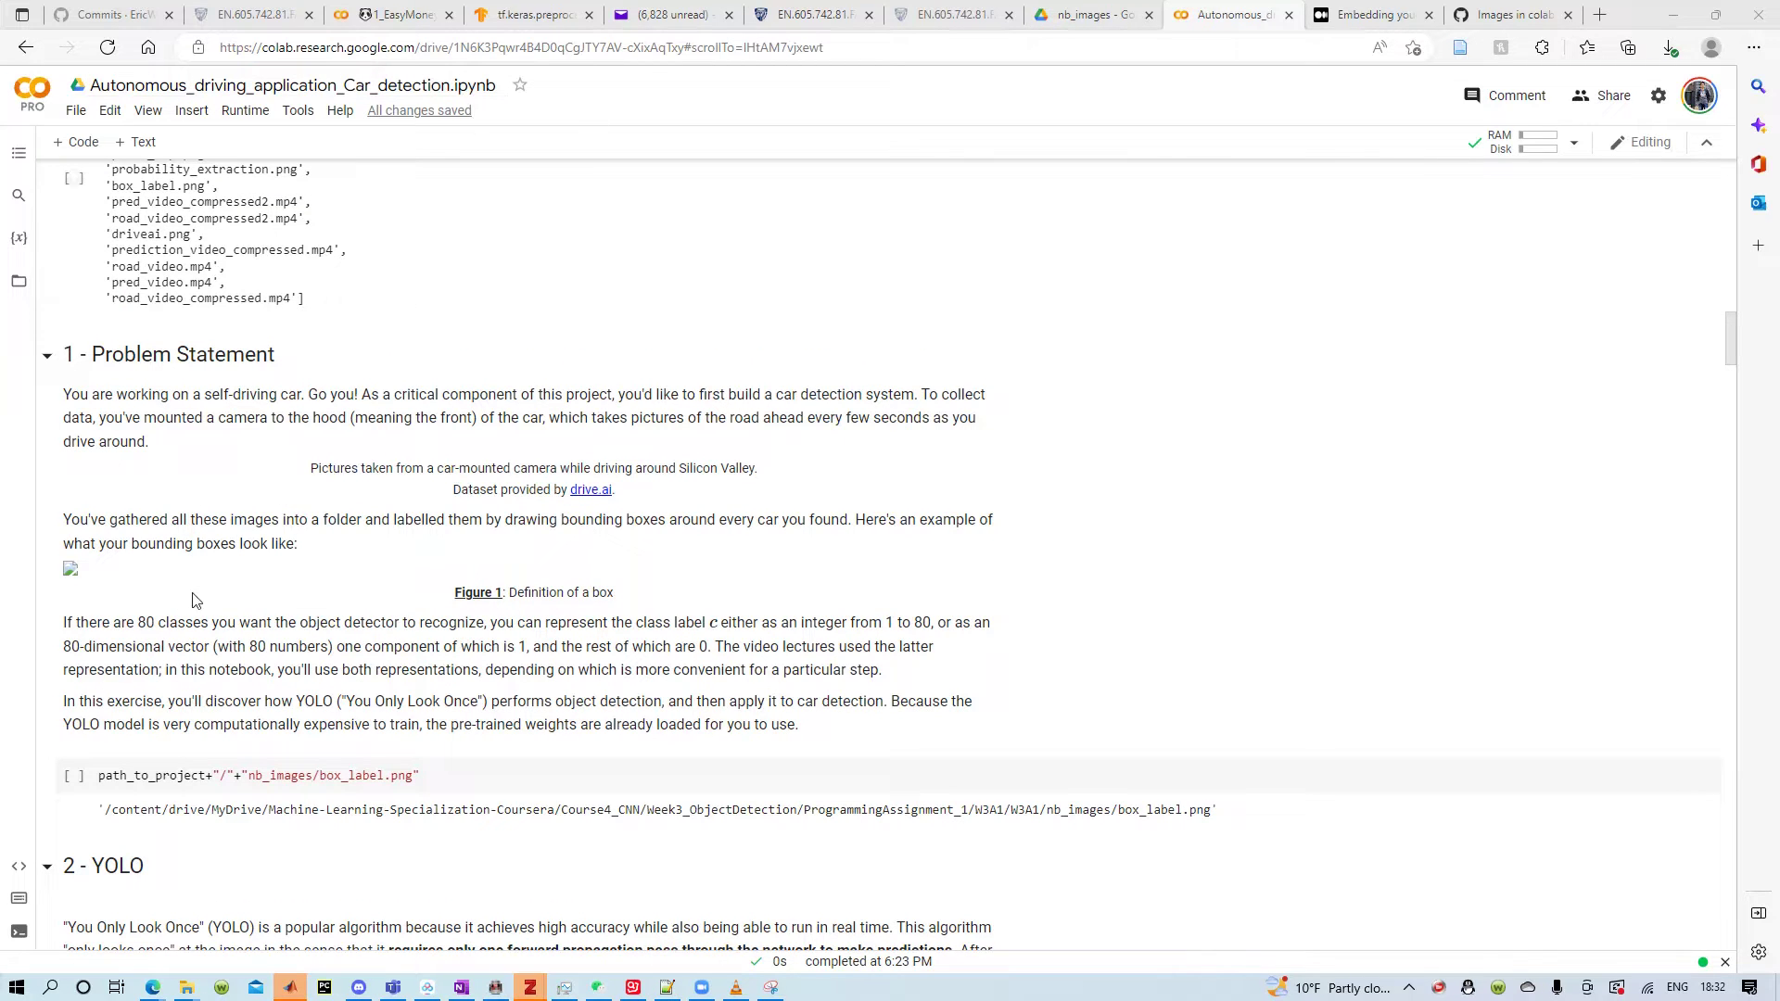
# - Run path_to_project and inspect the Problem Statement cell's nb_images/box_label.png image path
pyautogui.doubleClick(122, 593)
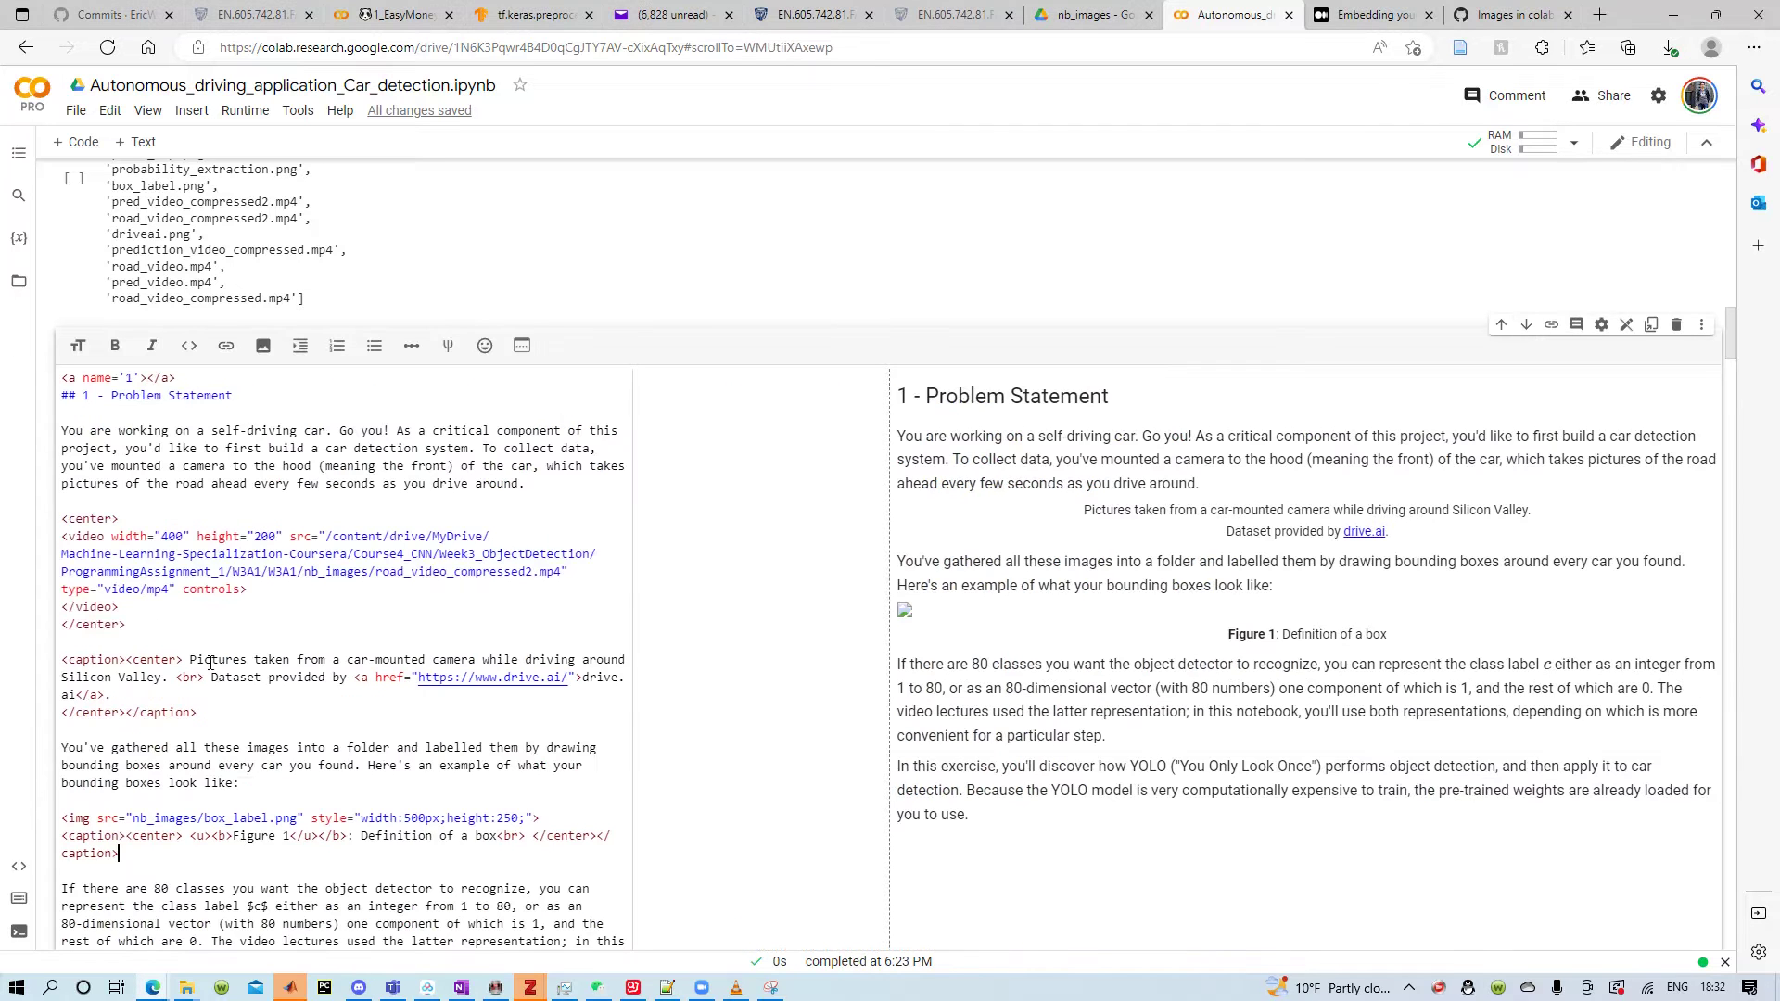
pyautogui.scroll(-2, 267, 613)
pyautogui.scroll(-2, 178, 506)
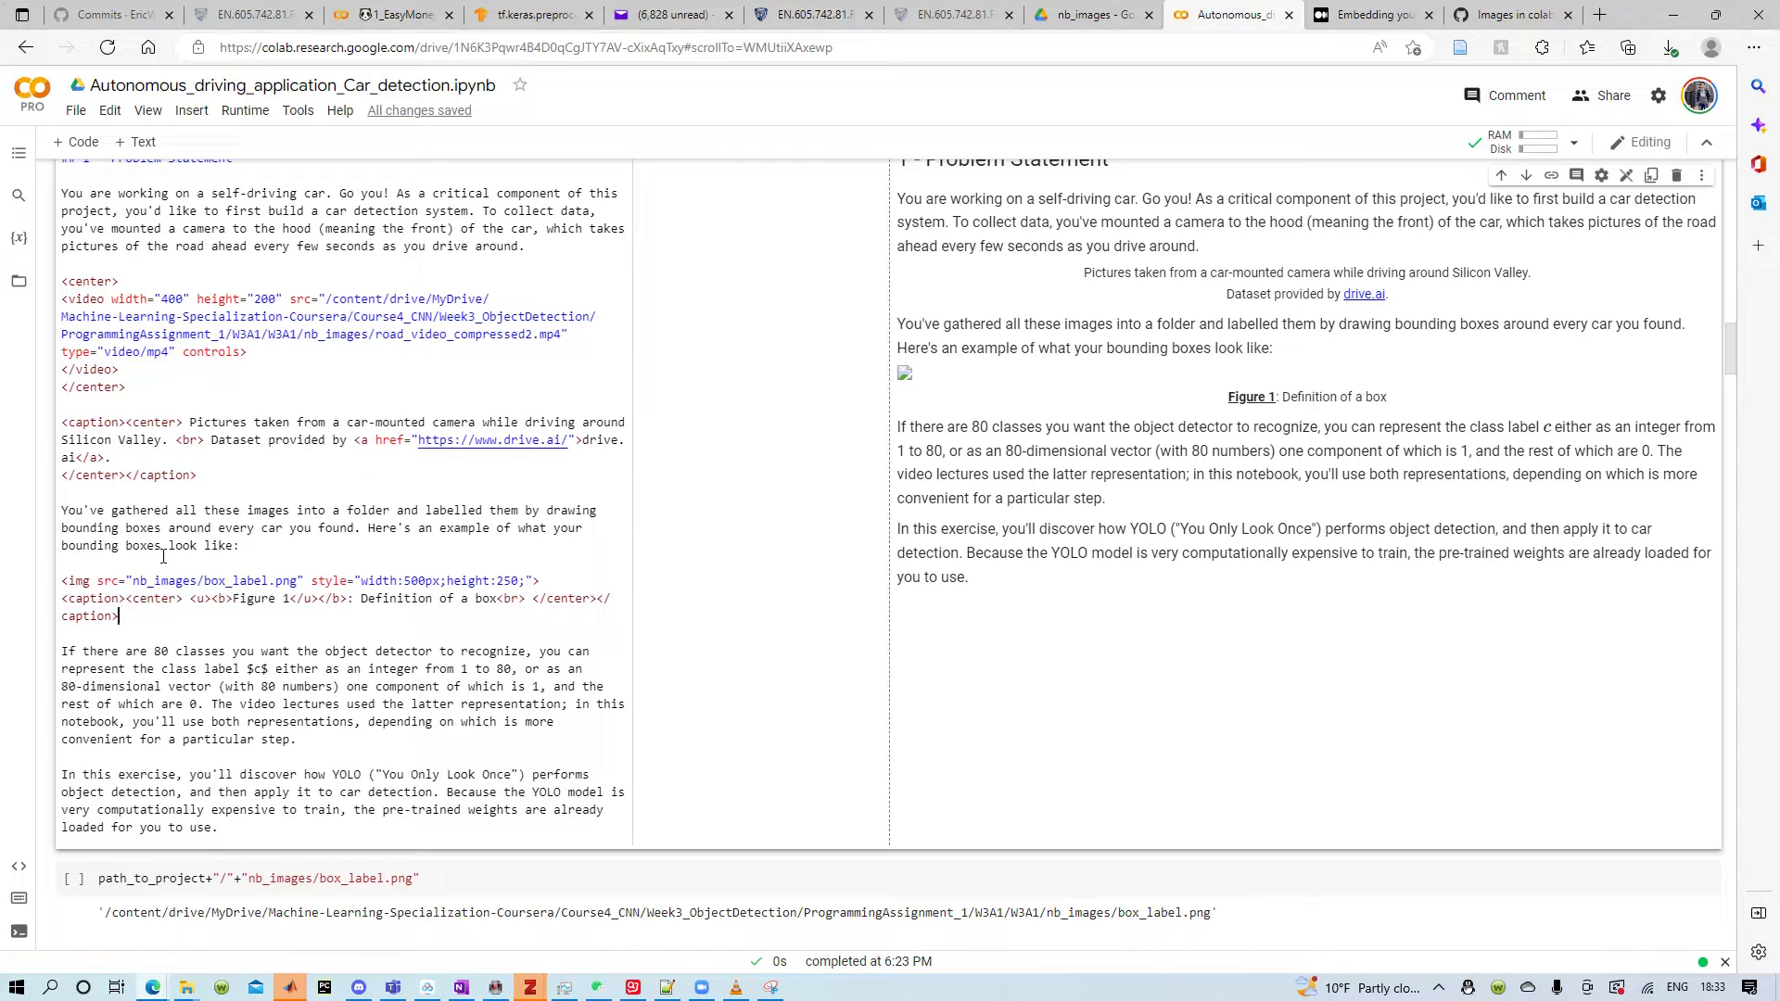
pyautogui.hotkey('shift', 'Return')
pyautogui.hotkey('shift', 'Return')
pyautogui.scroll(1, 198, 700)
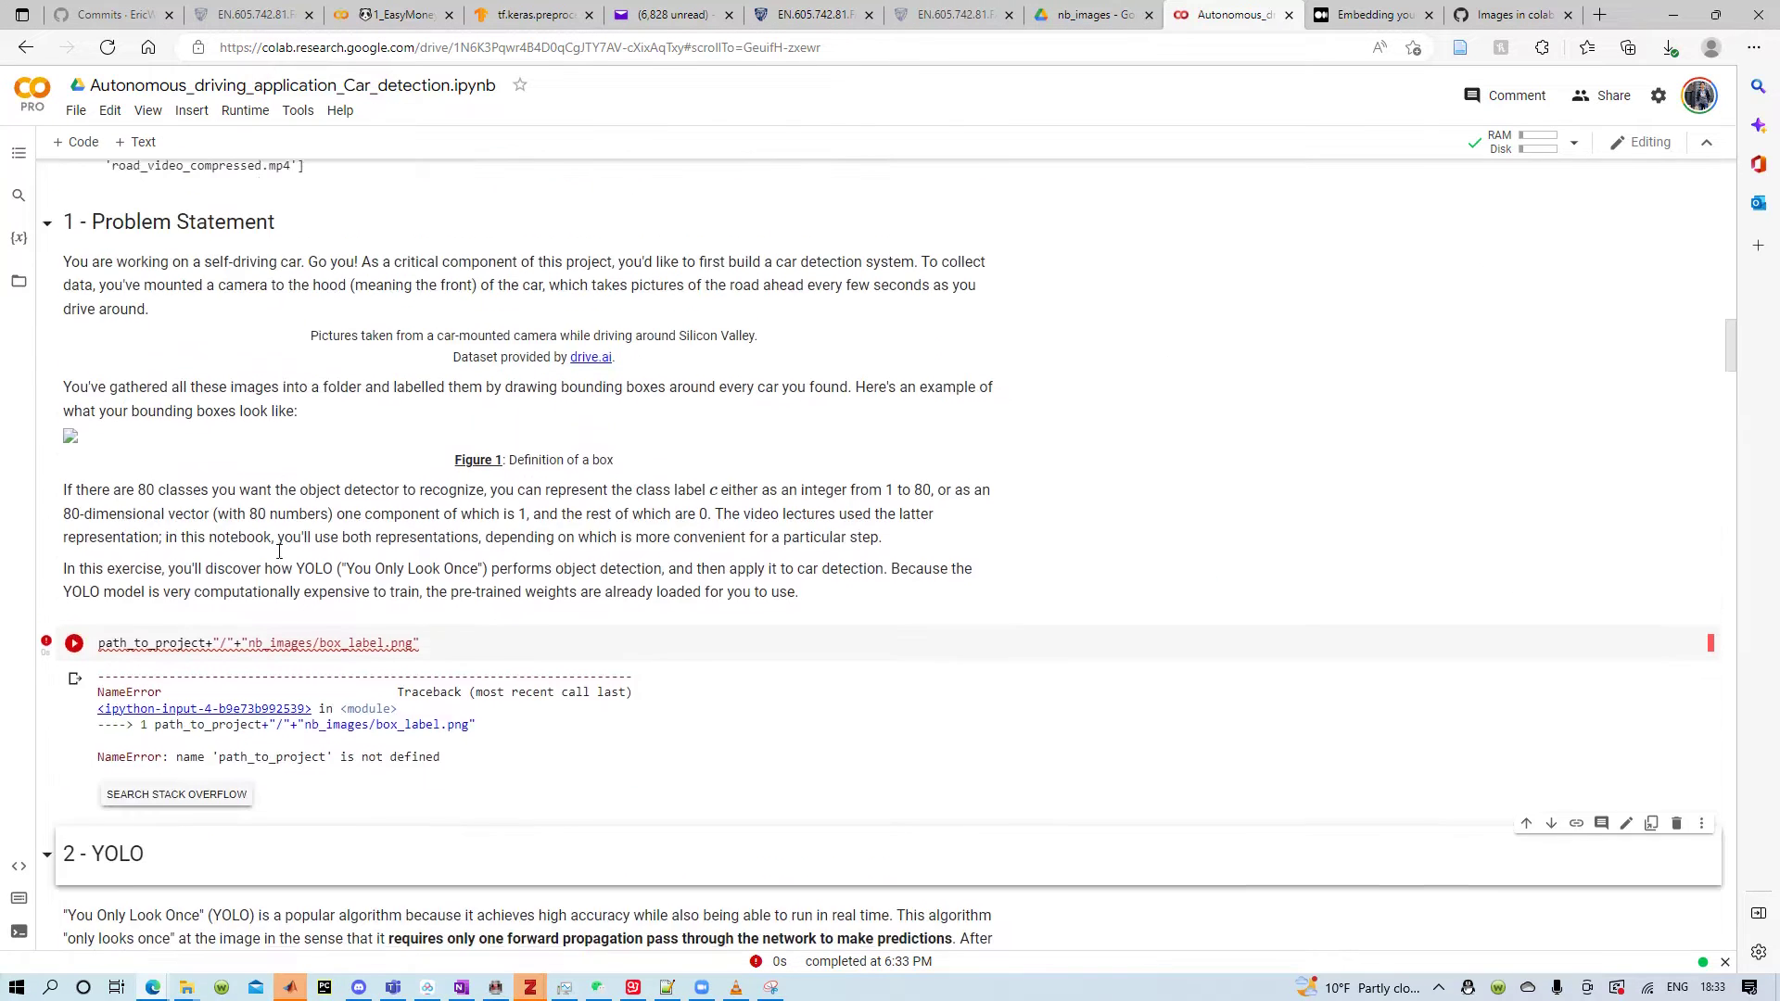
pyautogui.scroll(3, 197, 702)
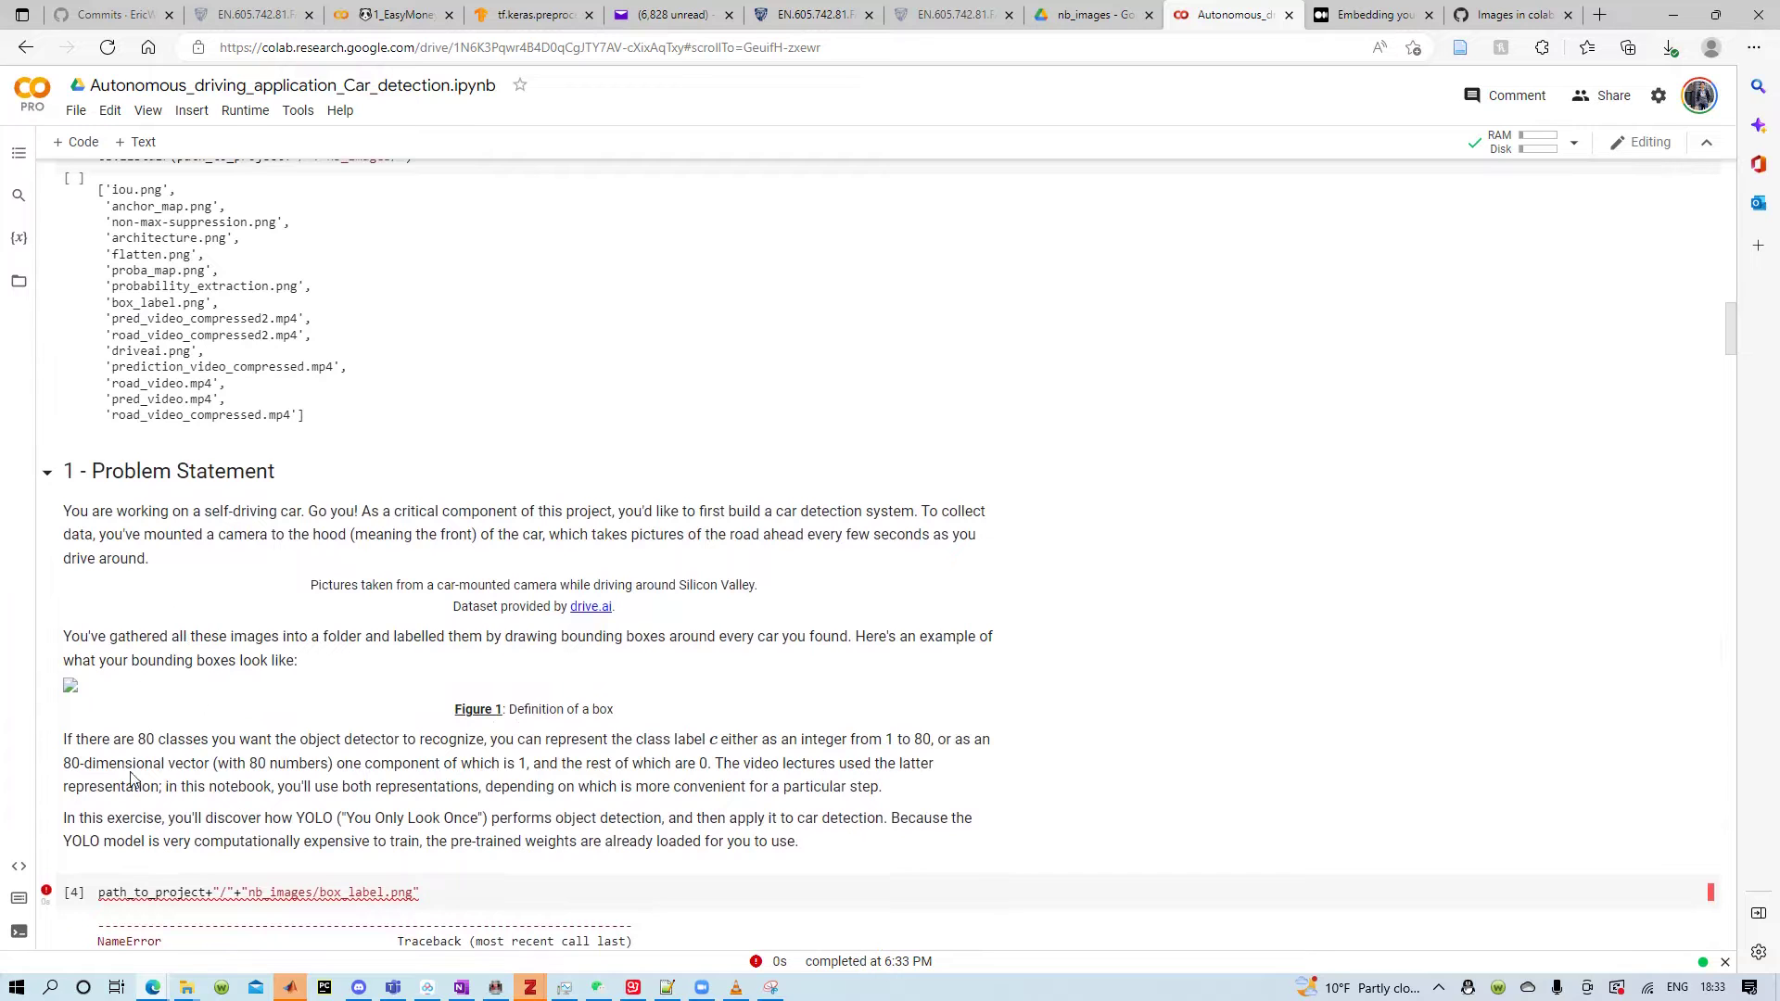
pyautogui.doubleClick(99, 702)
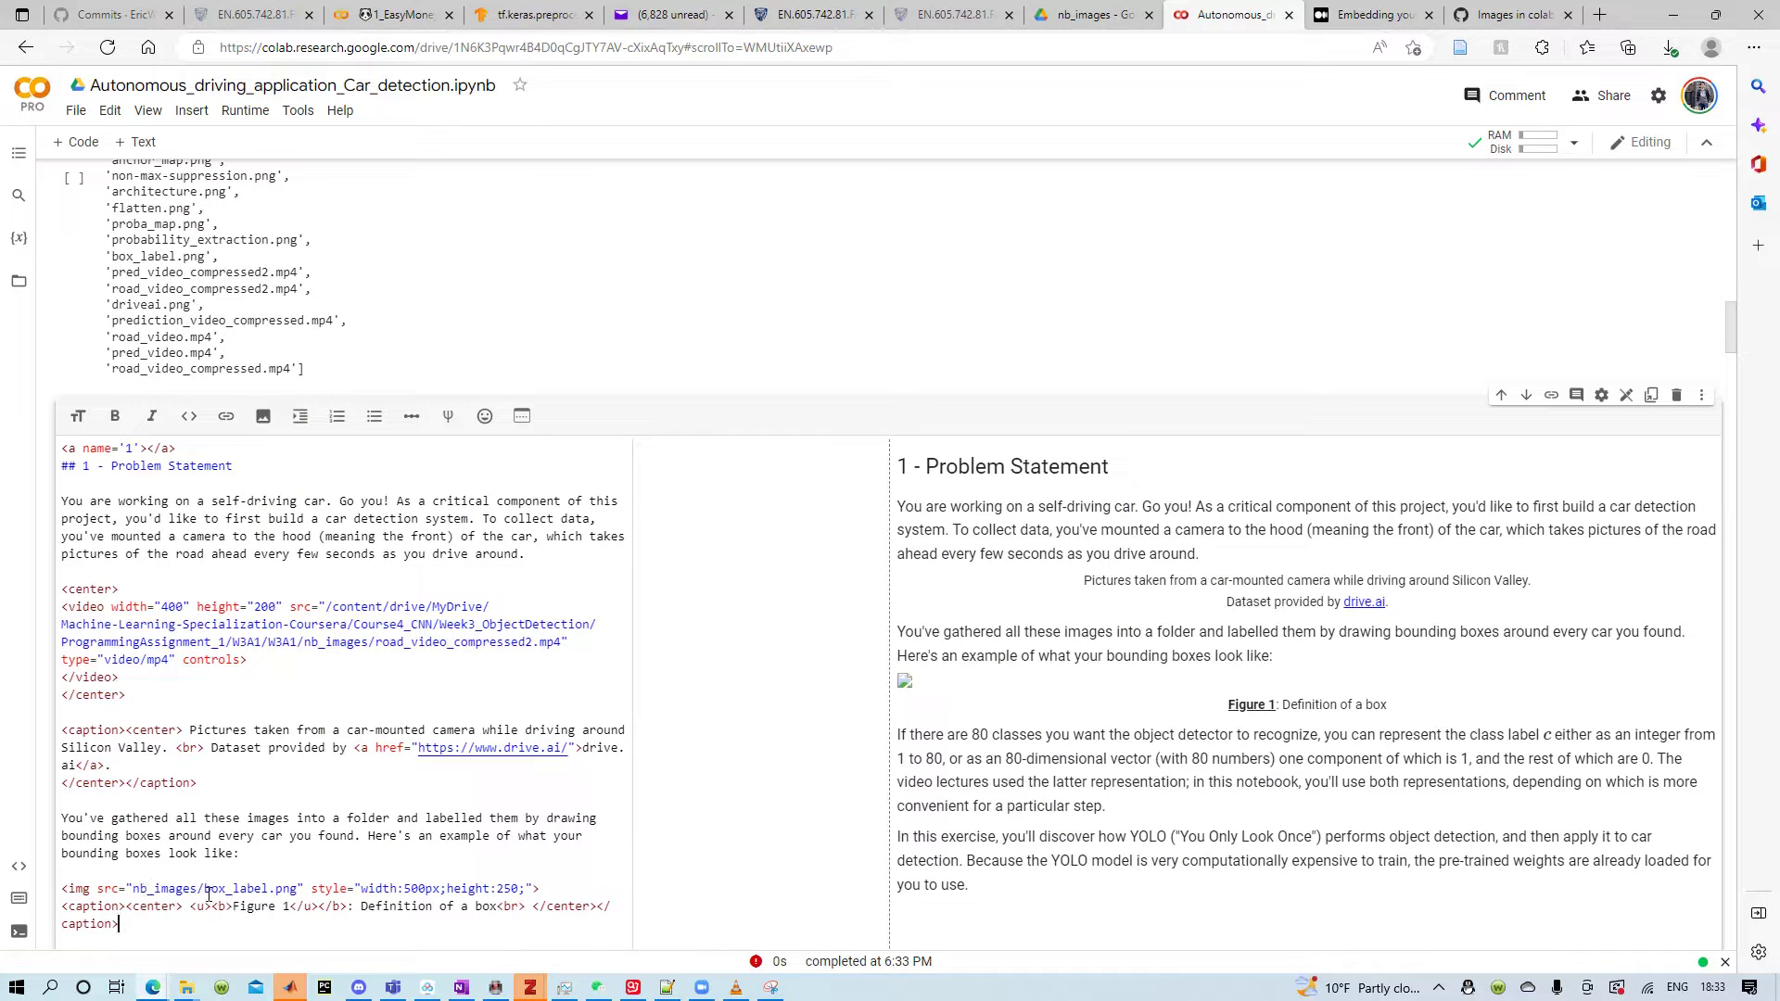
pyautogui.moveTo(205, 890); pyautogui.dragTo(297, 891)
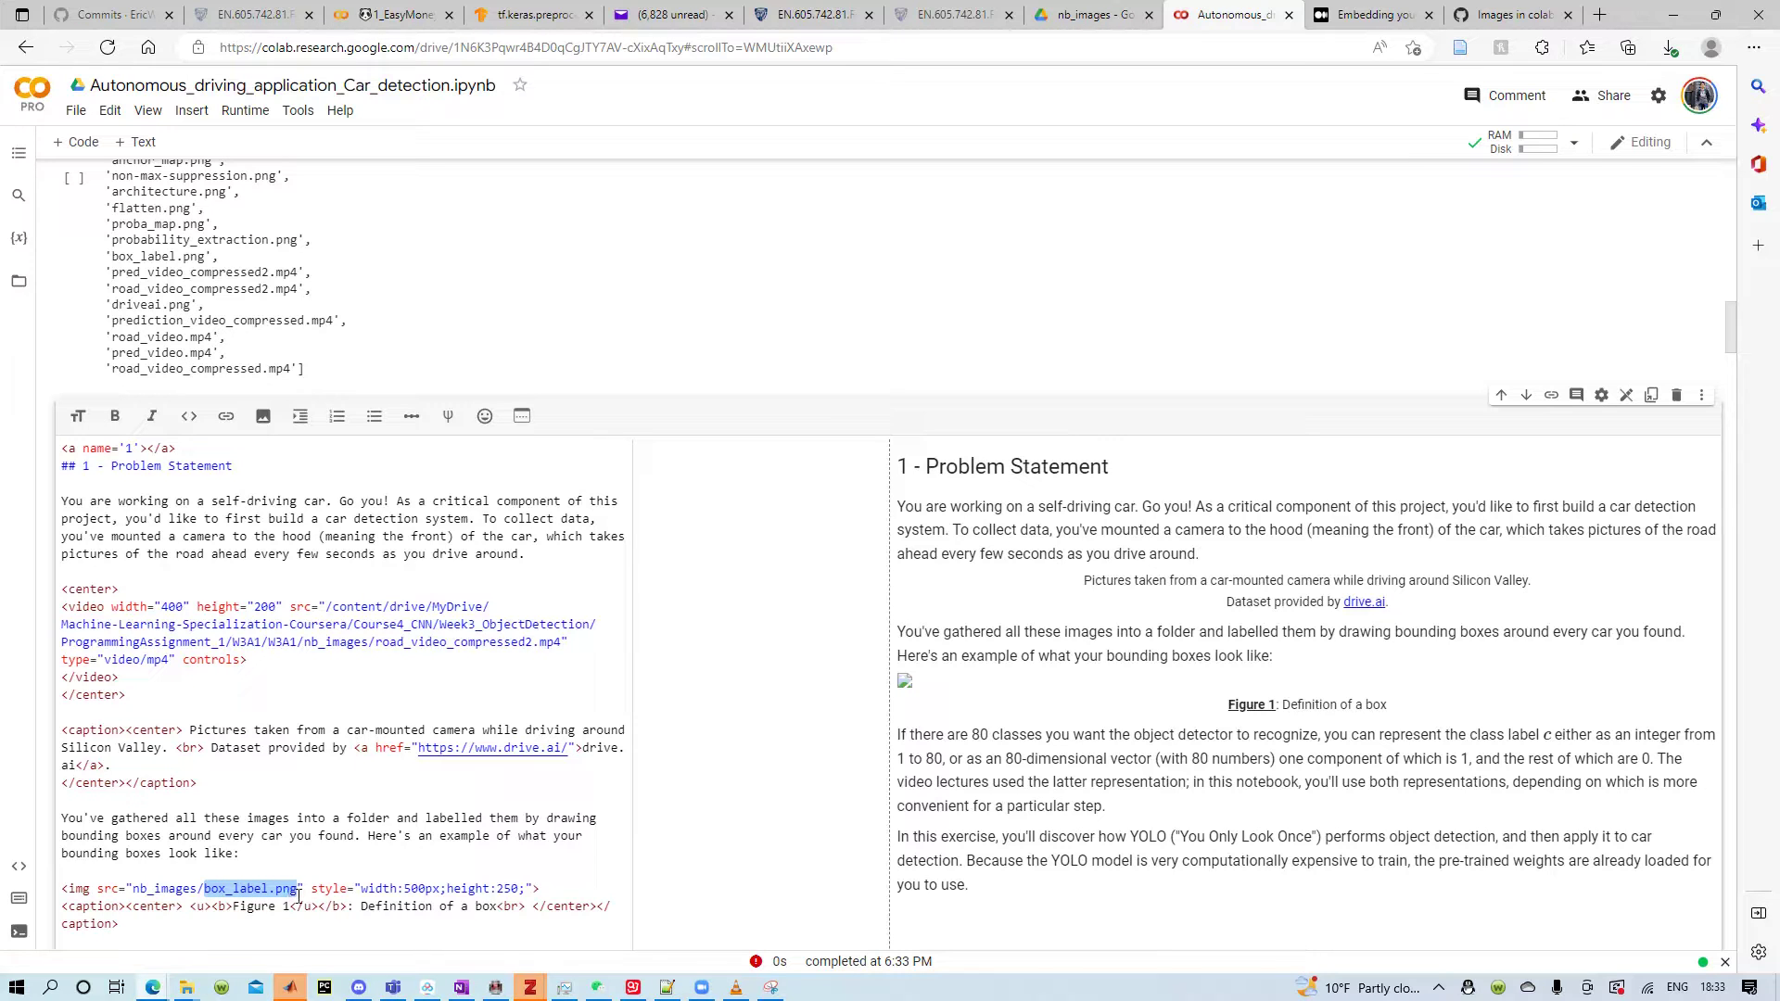
pyautogui.doubleClick(160, 888)
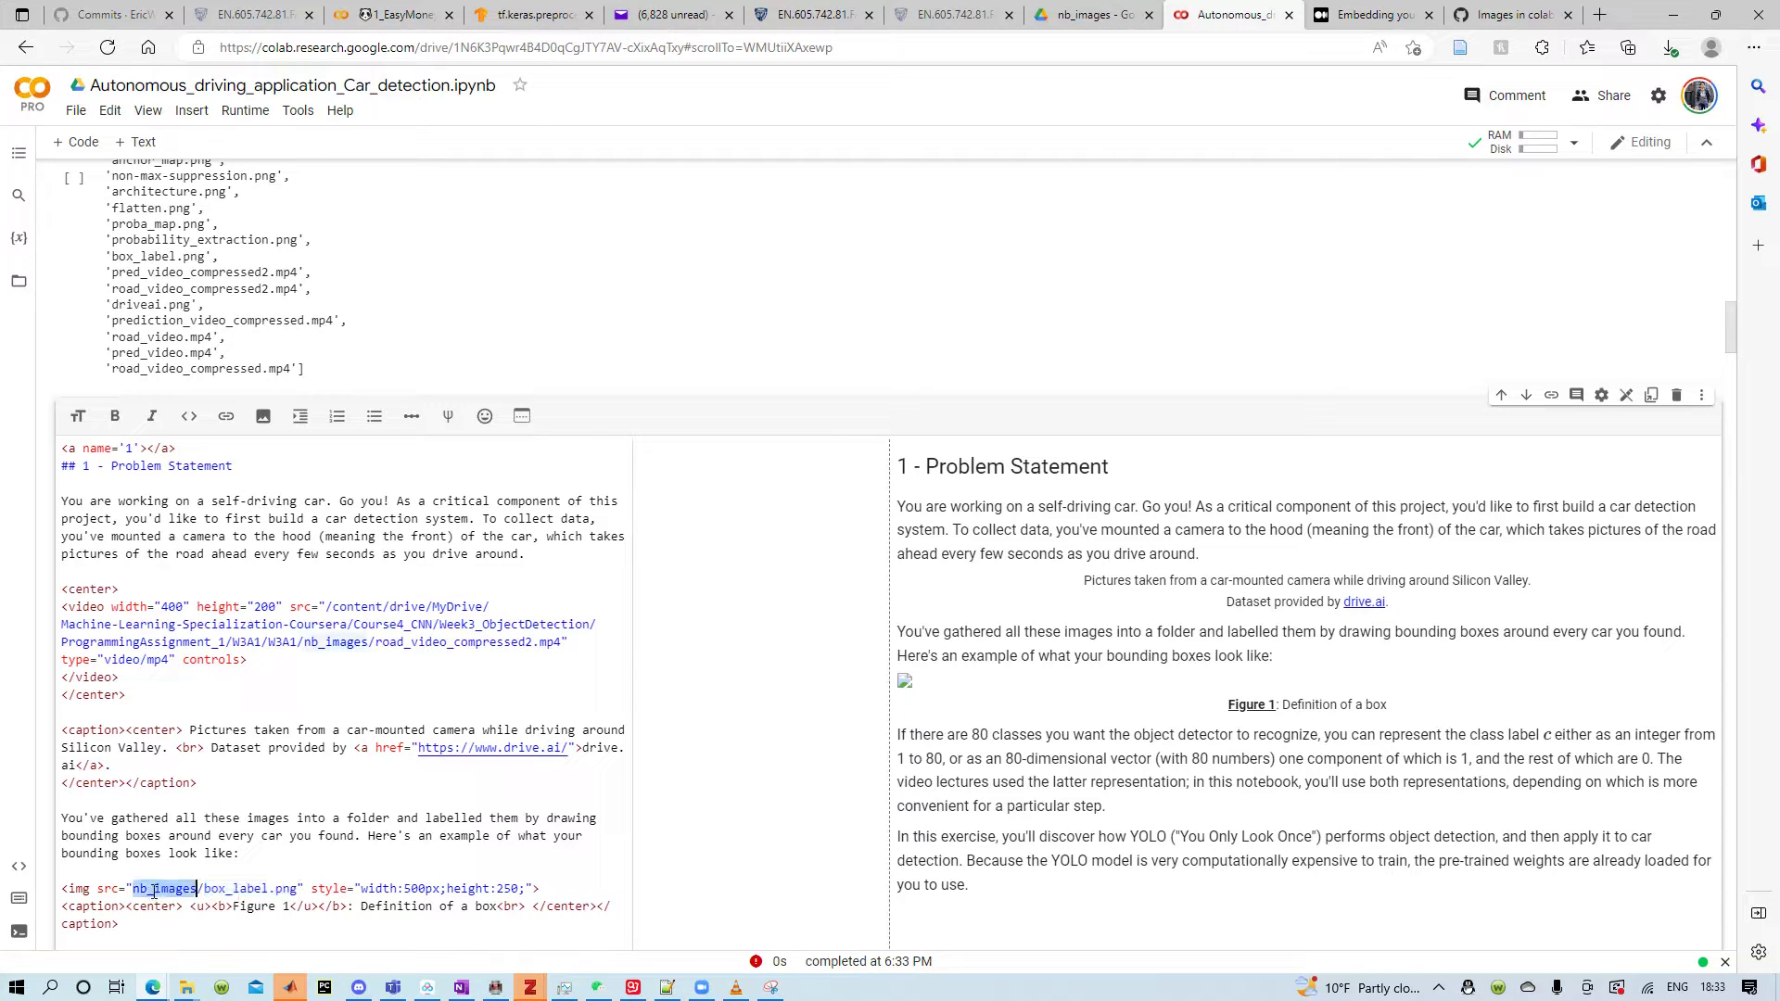
# - Render the Problem Statement cell and show the Files sidebar with nb_images contents
pyautogui.click(240, 749)
pyautogui.hotkey('shift', 'Return')
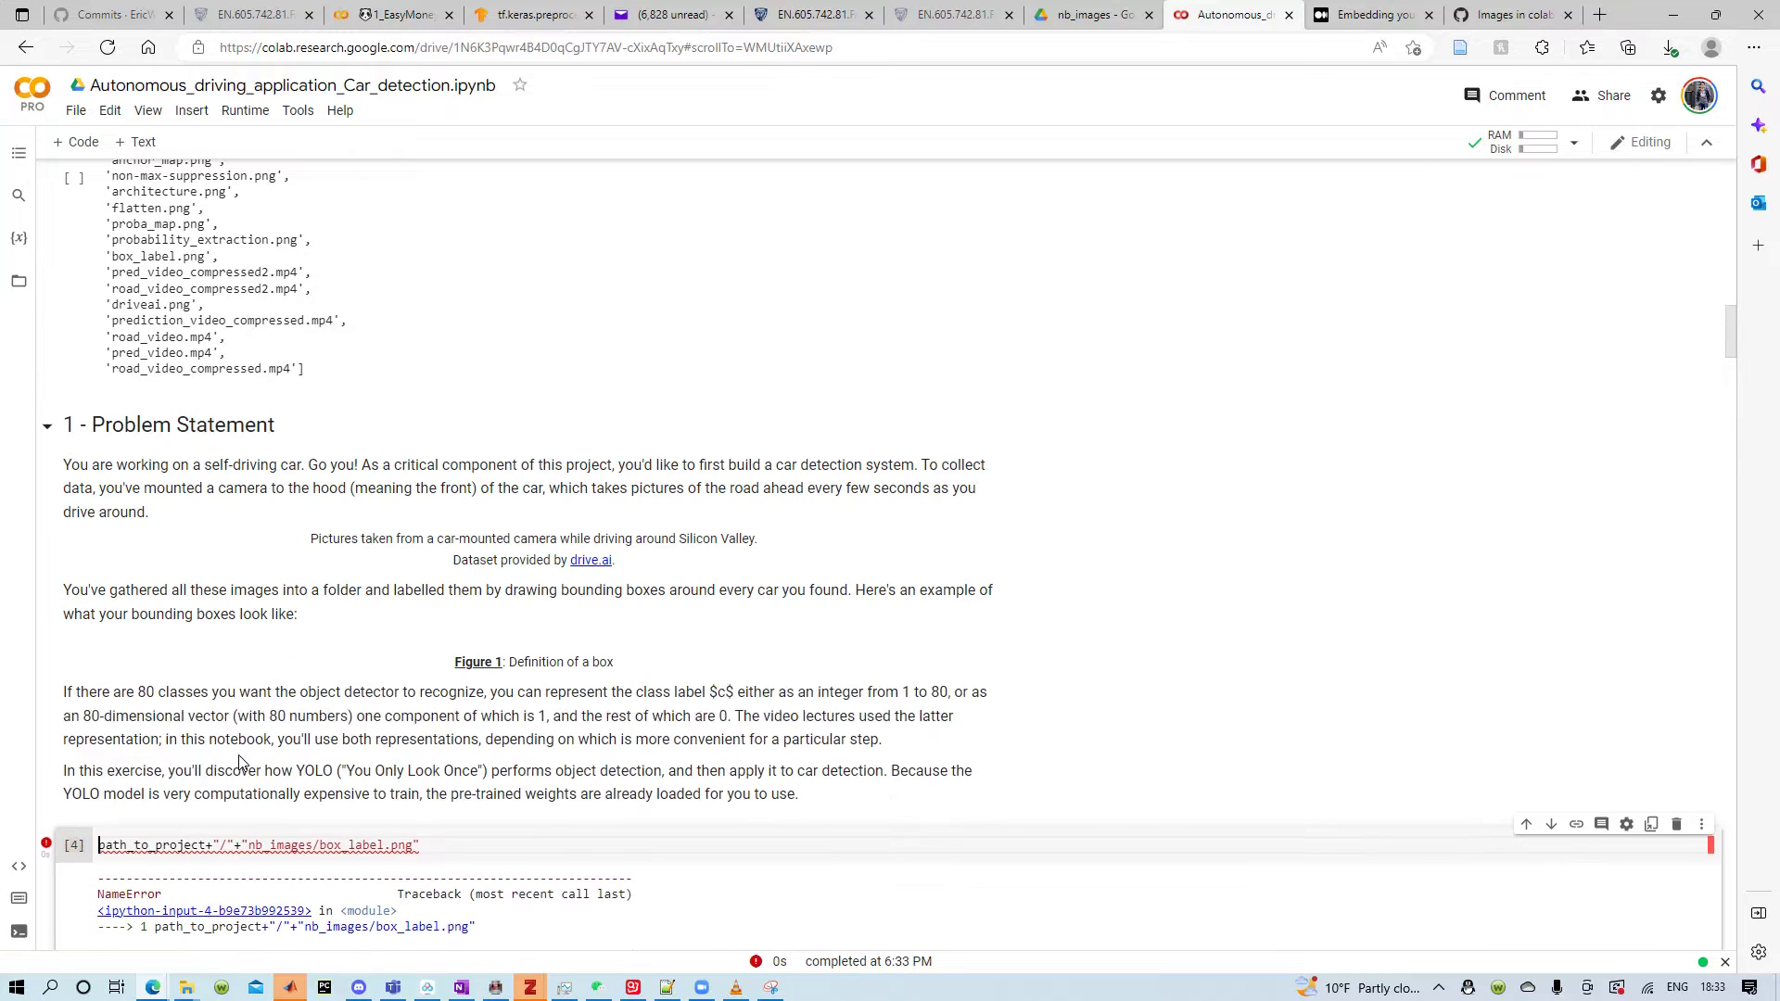
pyautogui.click(18, 279)
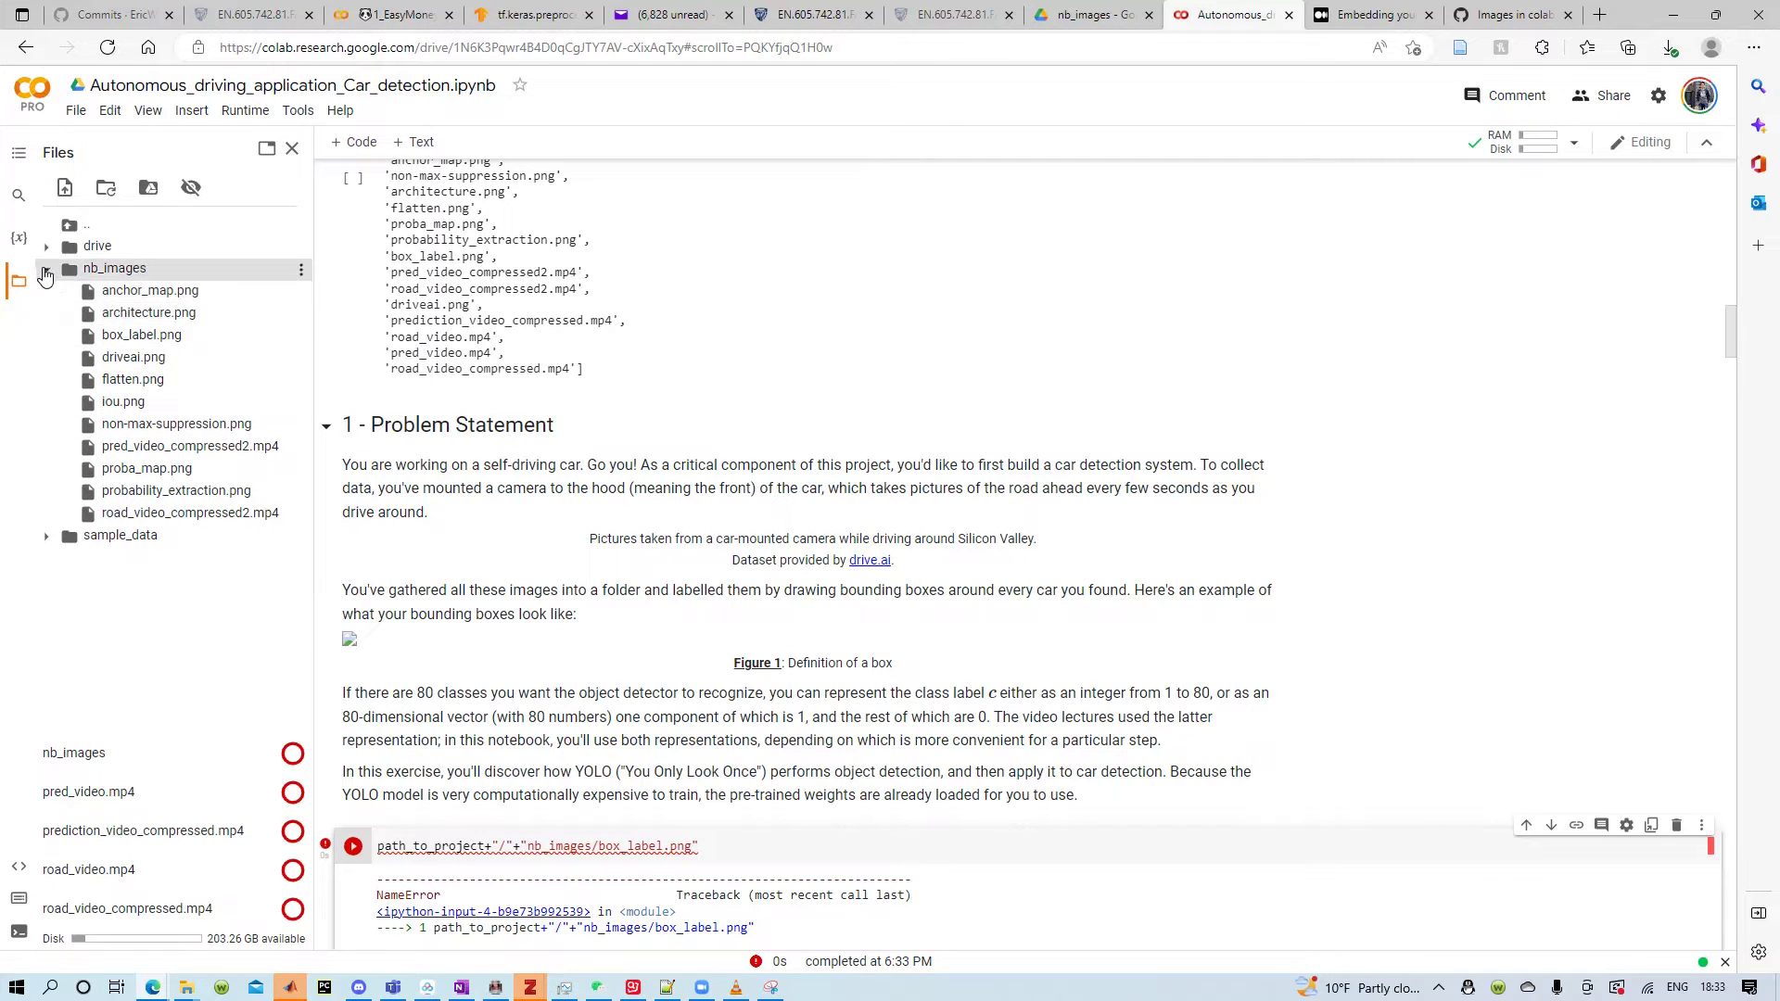
# - Collapse nb_images and select the /content/nb_images path in the os.listdir cell
pyautogui.click(45, 270)
pyautogui.scroll(-2, 627, 598)
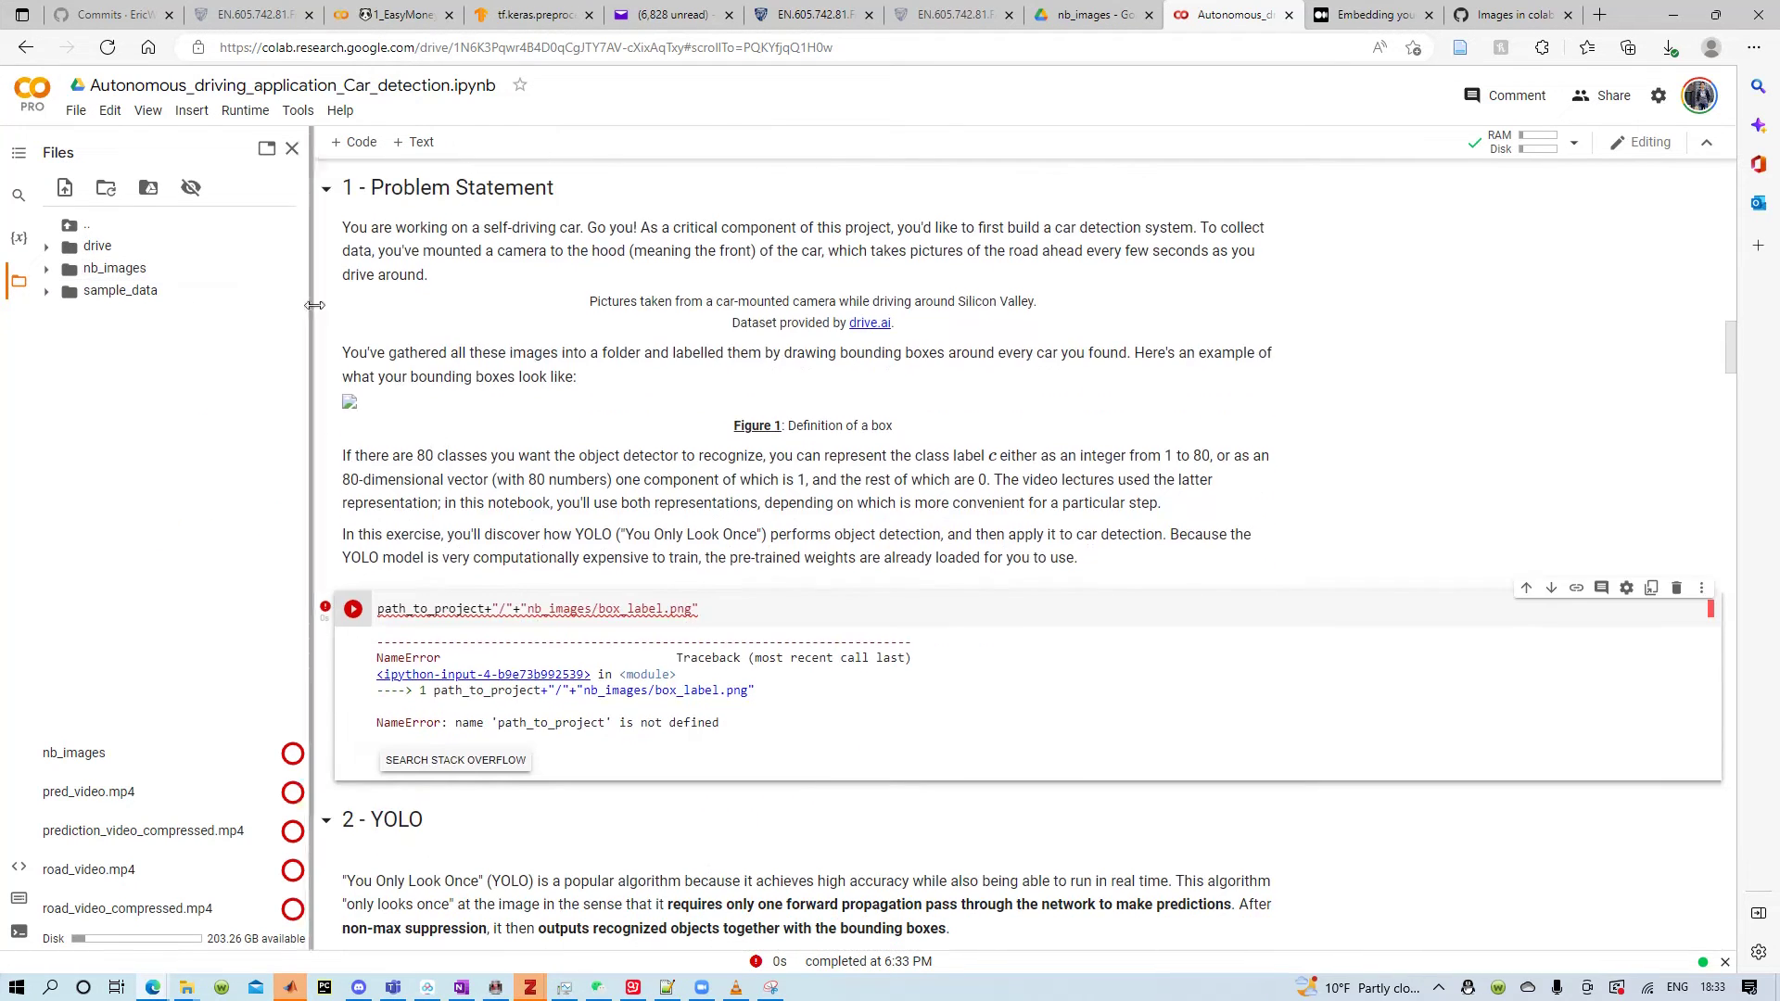
pyautogui.scroll(-2, 596, 448)
pyautogui.scroll(-4, 598, 454)
pyautogui.scroll(-3, 599, 454)
pyautogui.scroll(-2, 599, 456)
pyautogui.scroll(3, 596, 455)
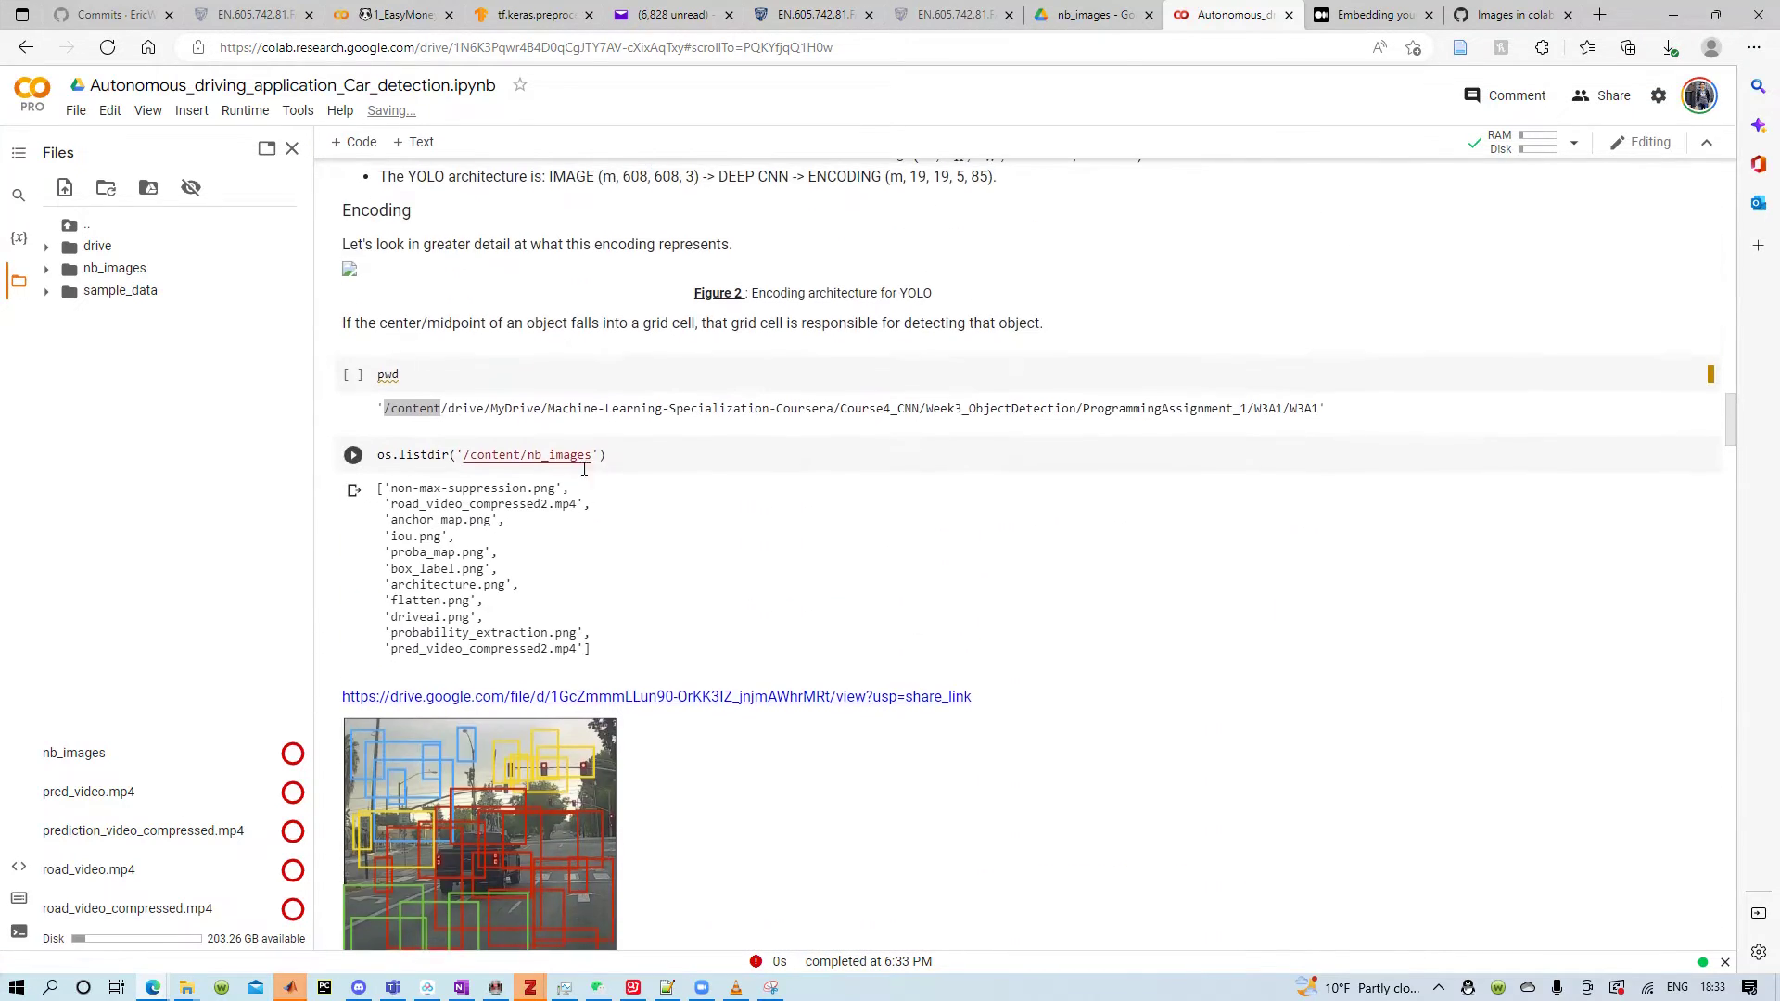
pyautogui.moveTo(465, 455); pyautogui.dragTo(594, 458)
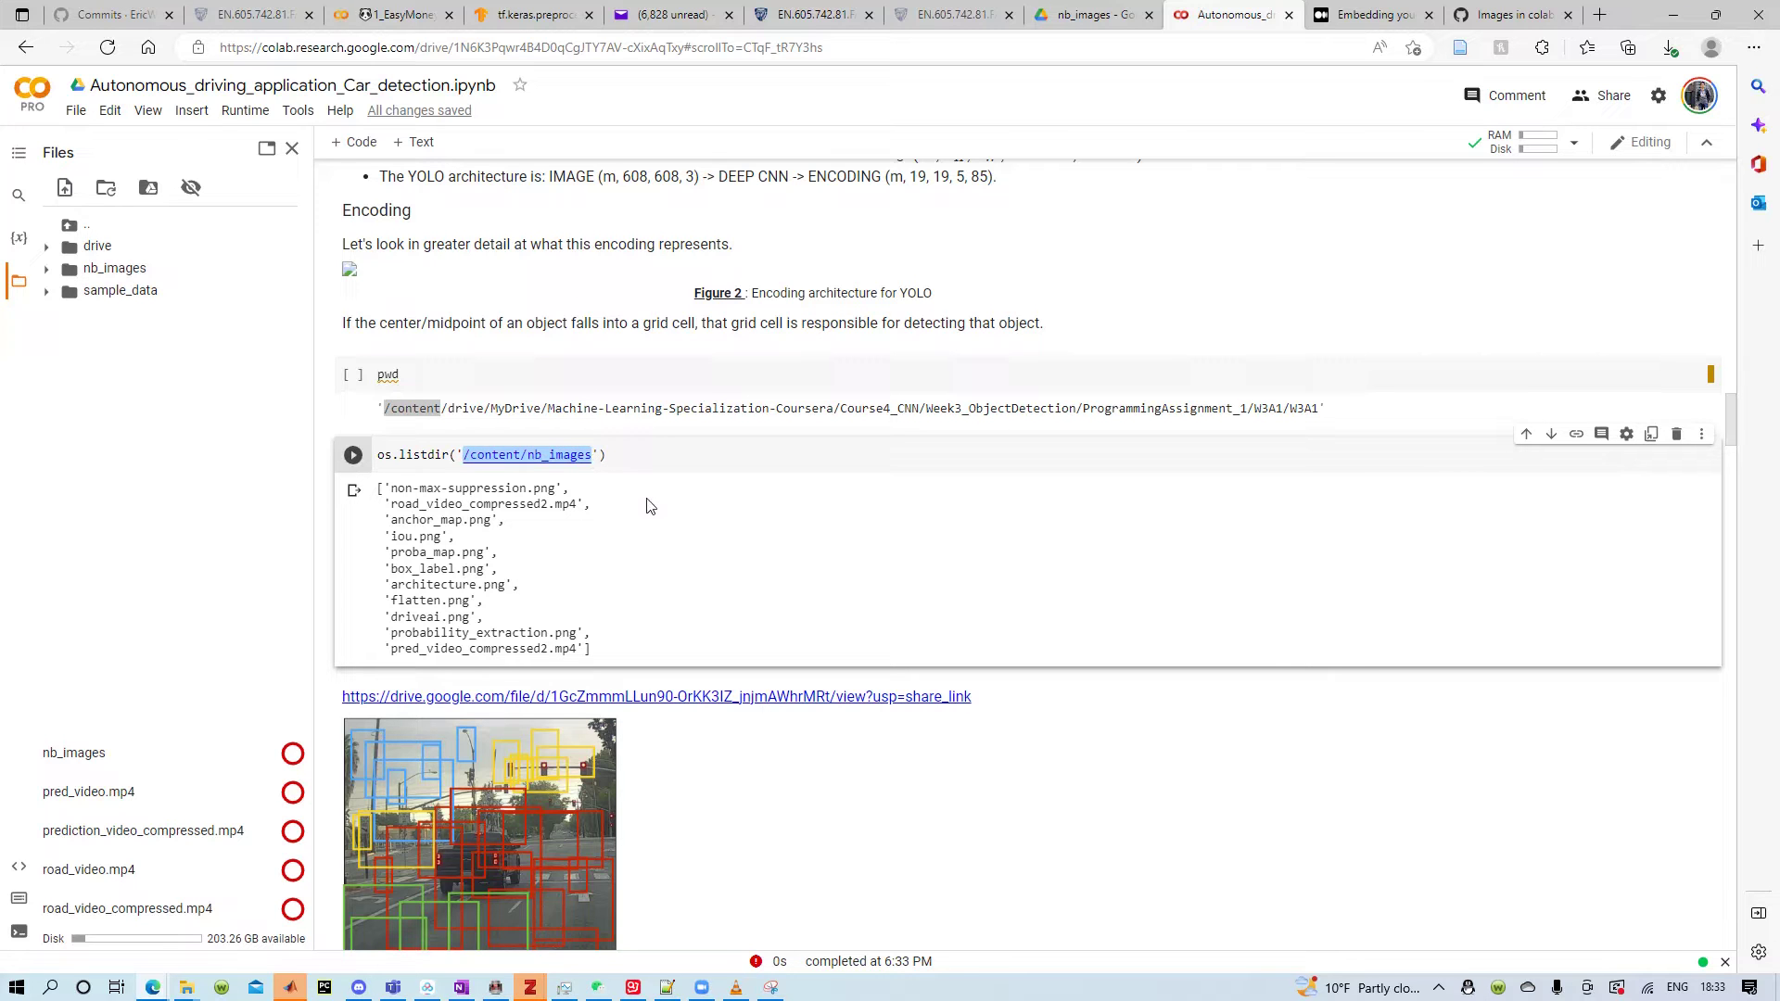
pyautogui.scroll(3, 651, 468)
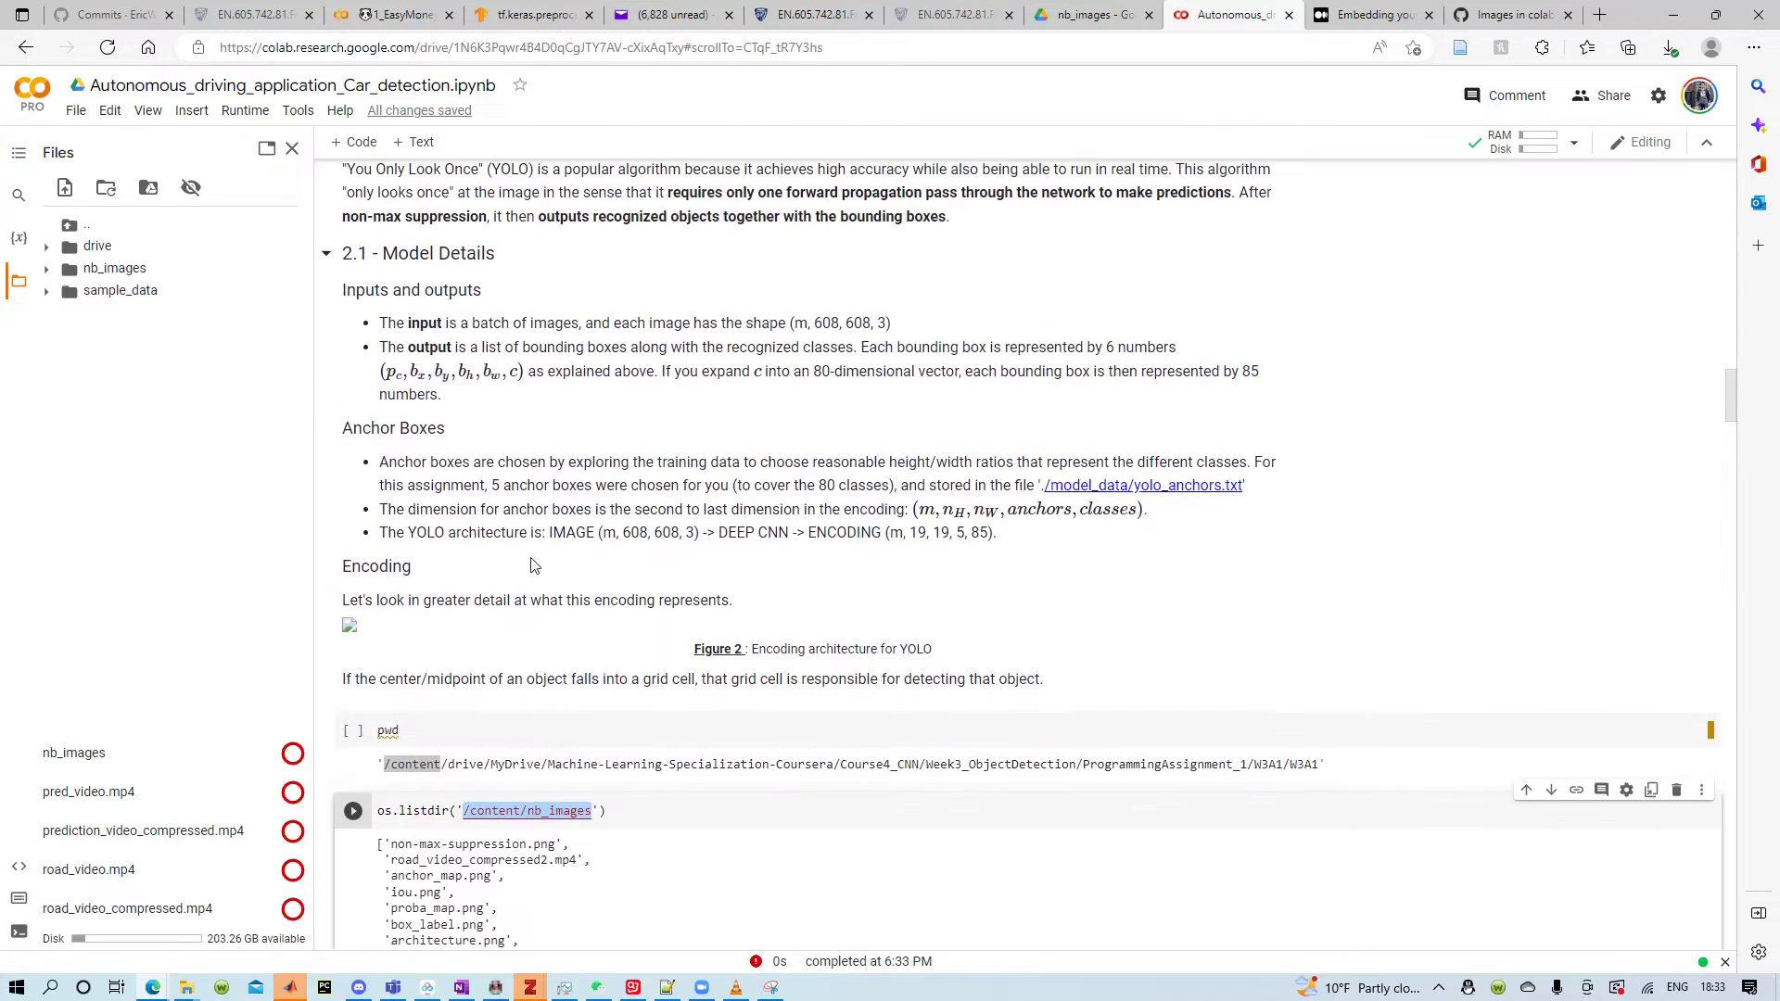
# - Inspect the Model Details cell's /content/nb_images/architecture.png path, then render the cell
pyautogui.doubleClick(535, 566)
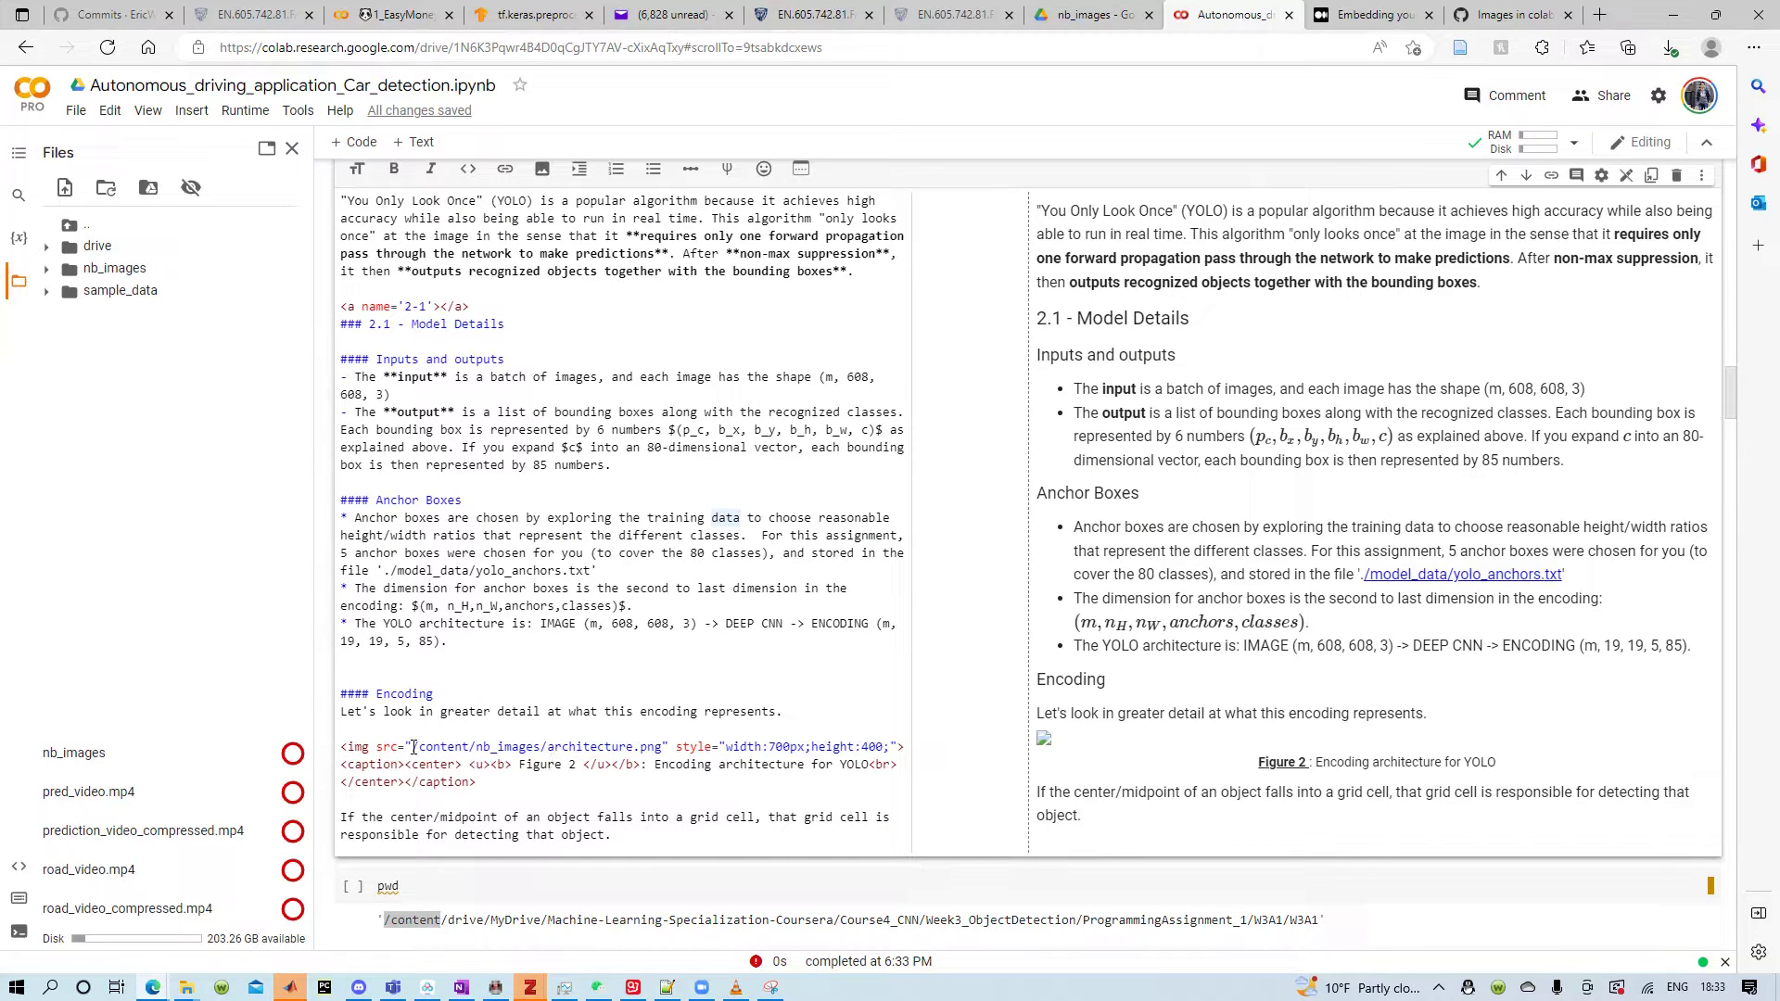
pyautogui.moveTo(414, 748); pyautogui.dragTo(545, 751)
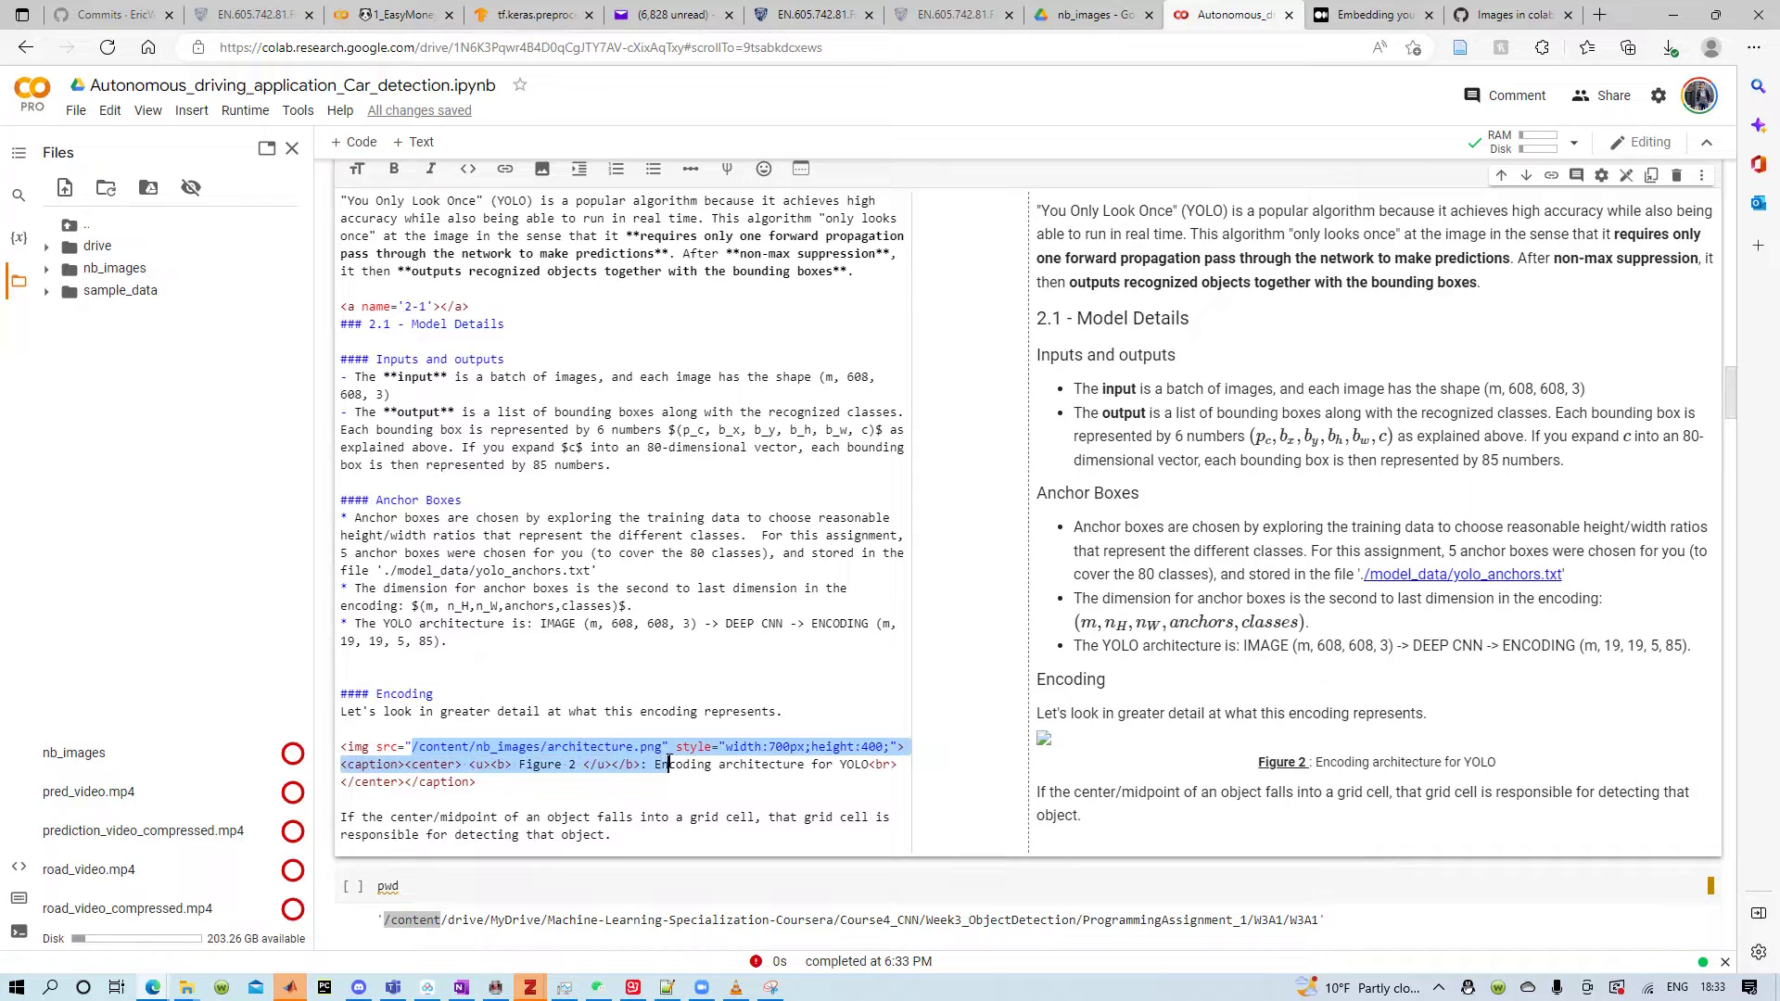
pyautogui.moveTo(542, 748); pyautogui.dragTo(668, 748)
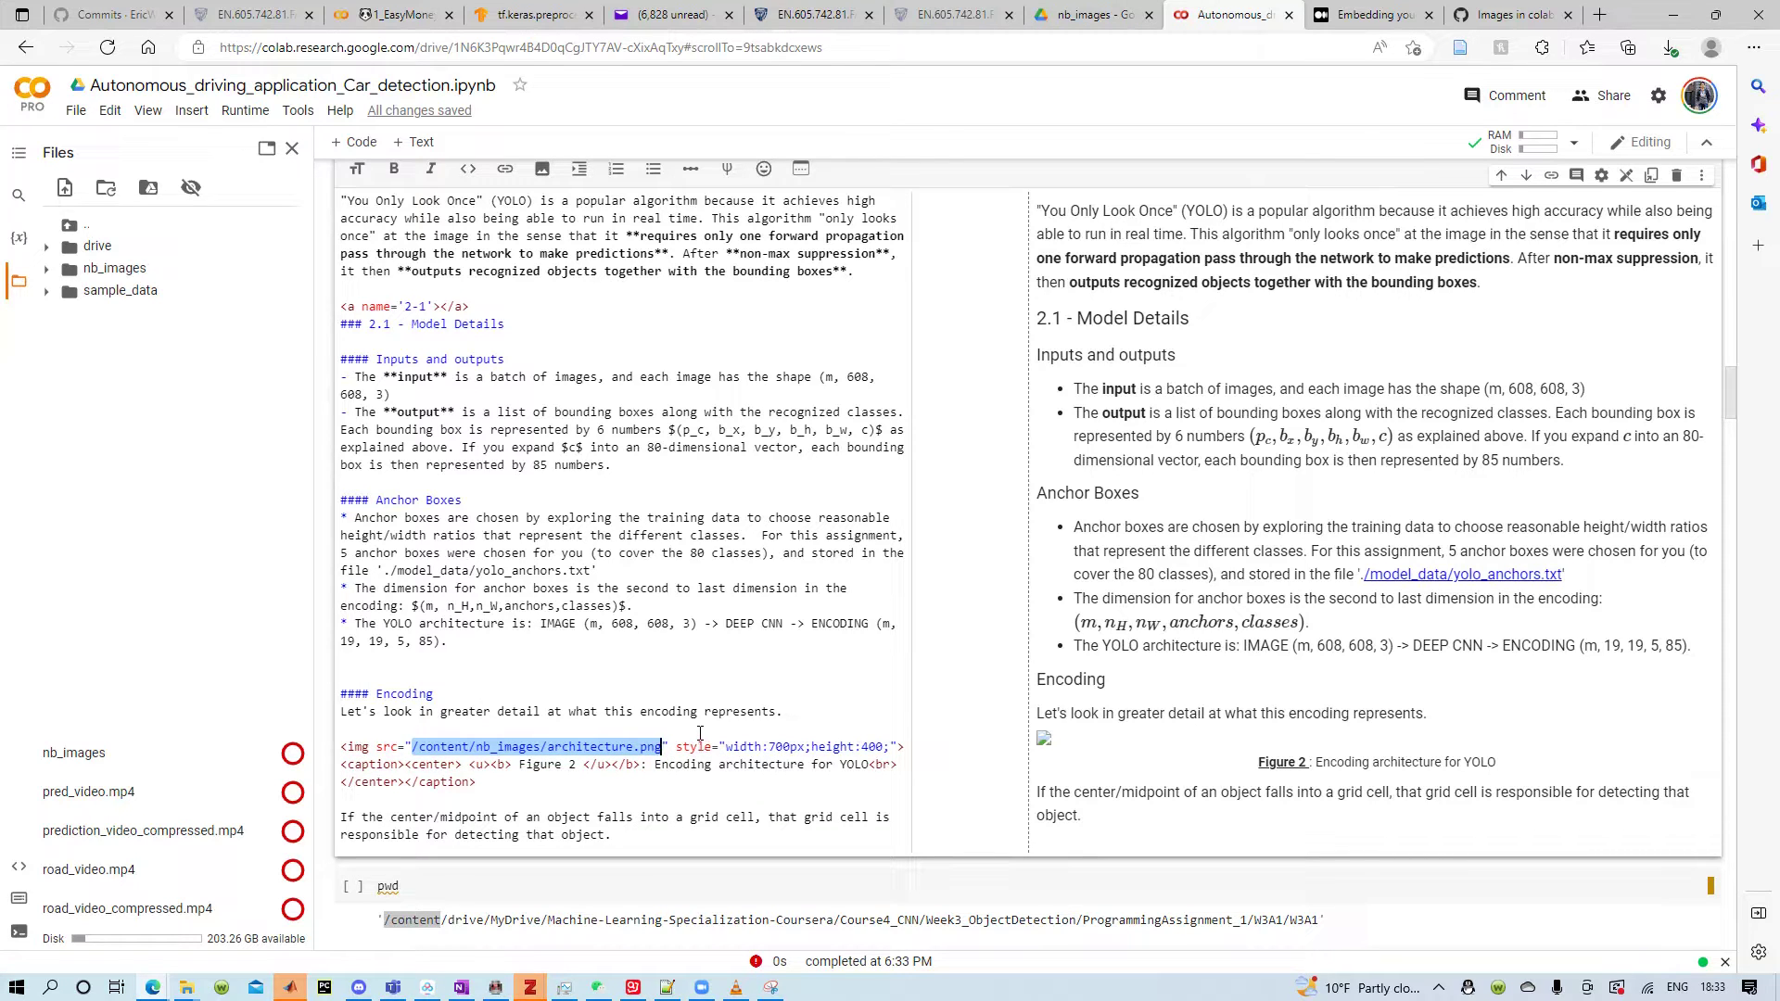
pyautogui.click(673, 573)
pyautogui.hotkey('shift', 'Return')
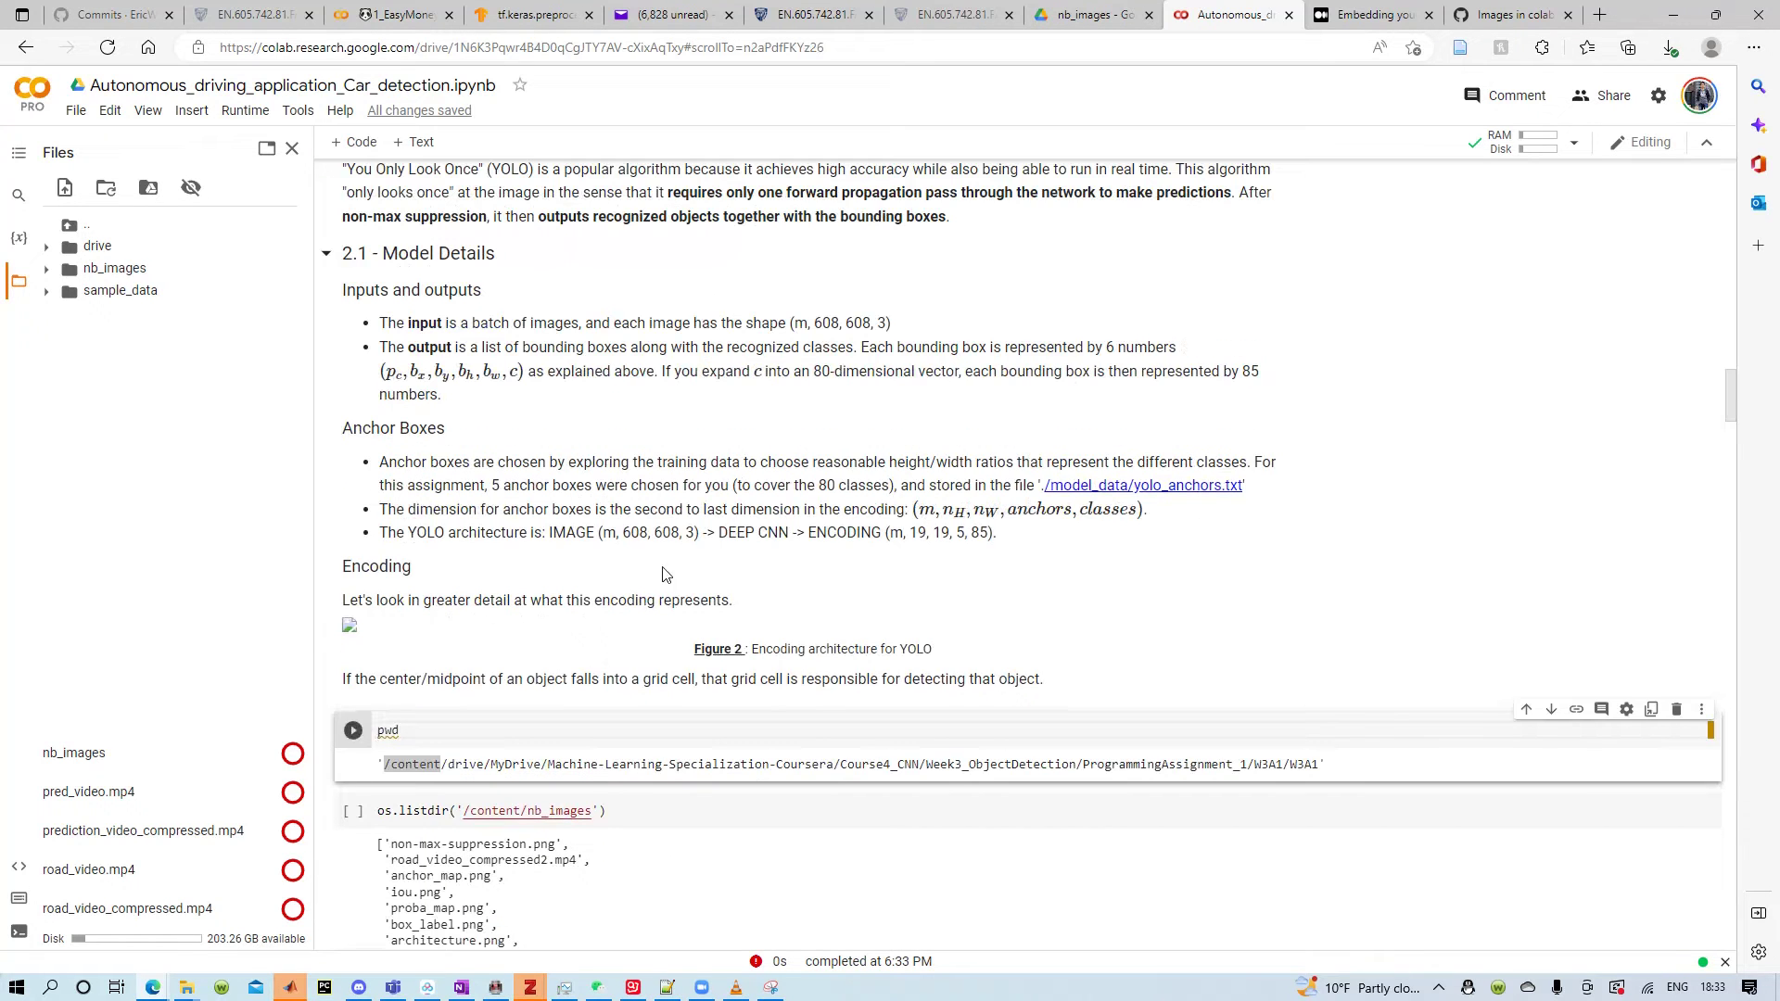
pyautogui.scroll(-1, 543, 529)
# - Open the Encoding text cell for editing and check the nb_images file listing
pyautogui.click(485, 541)
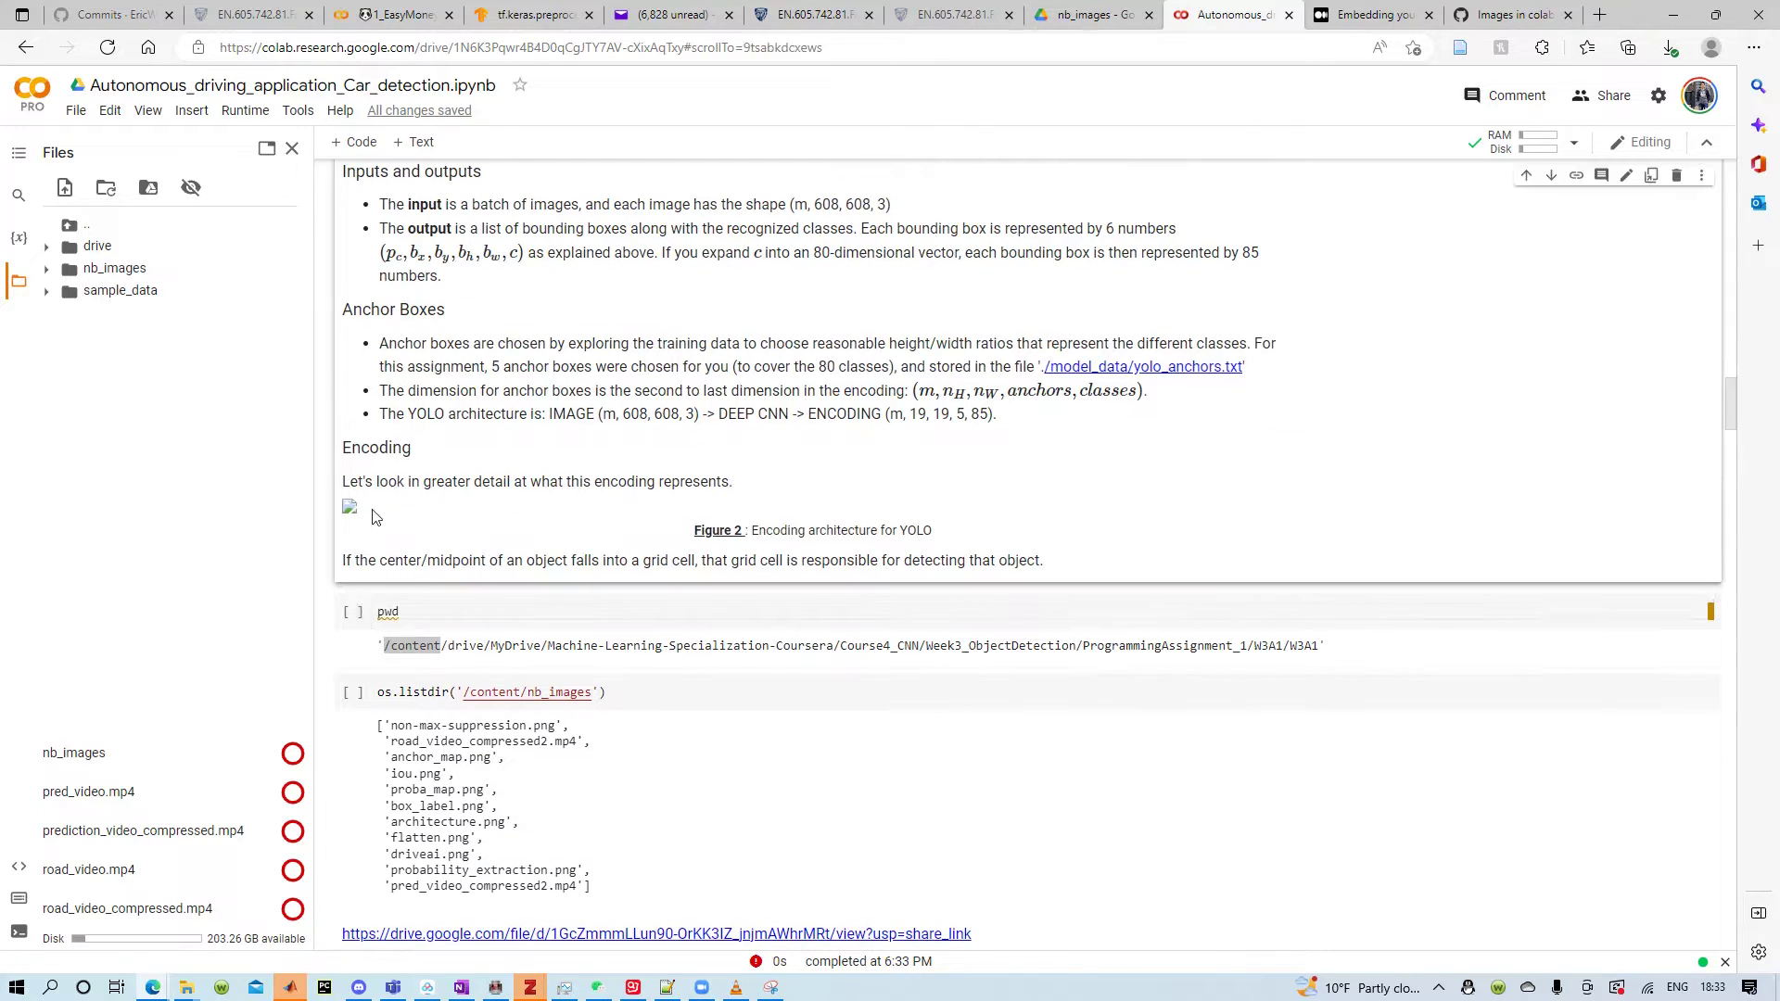
pyautogui.doubleClick(419, 530)
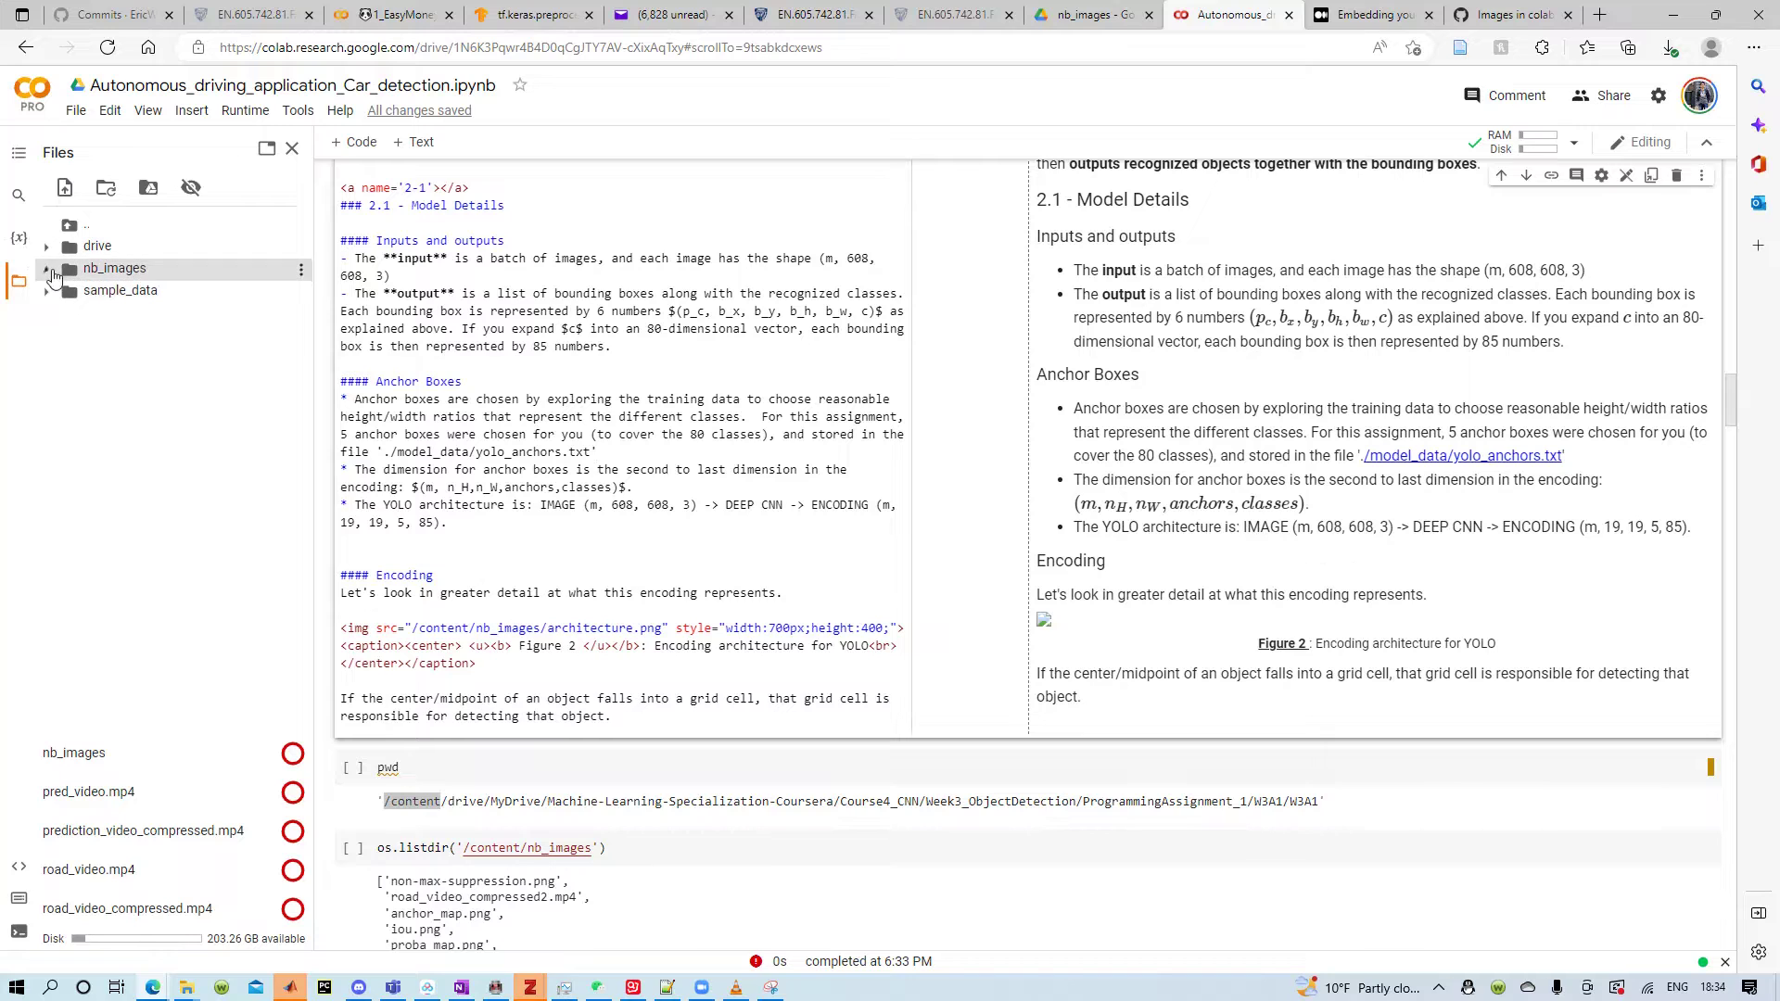
pyautogui.click(48, 269)
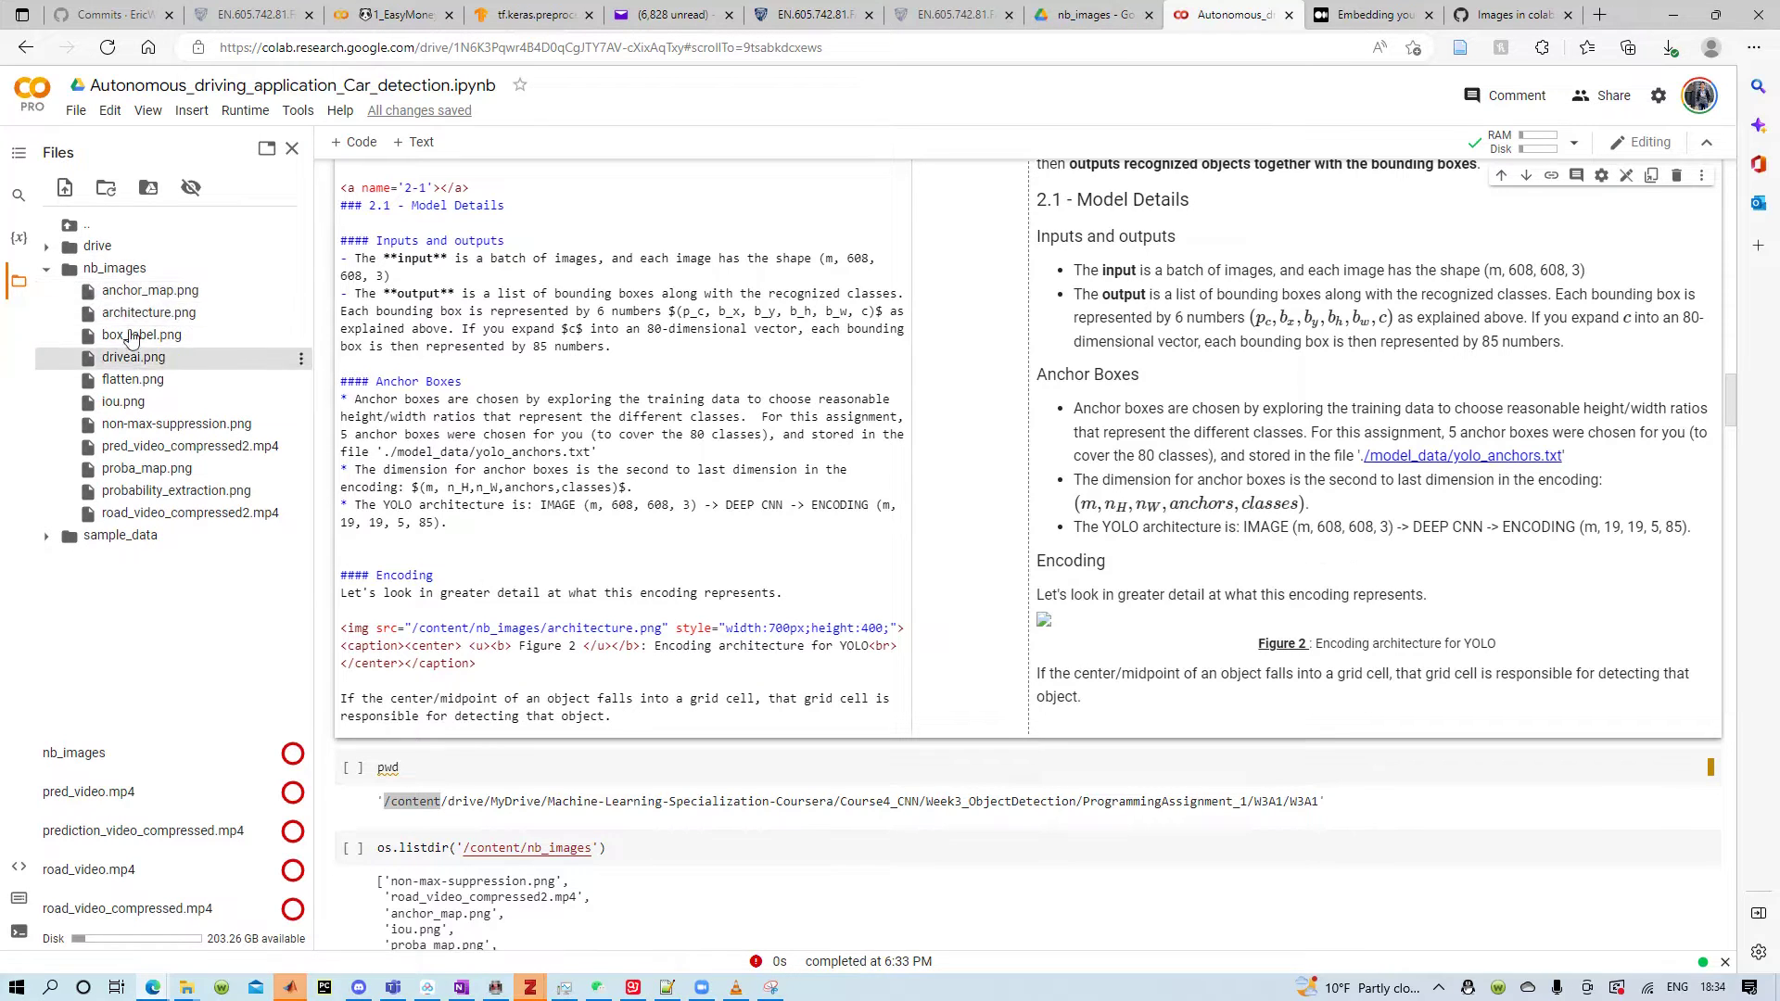
pyautogui.click(49, 272)
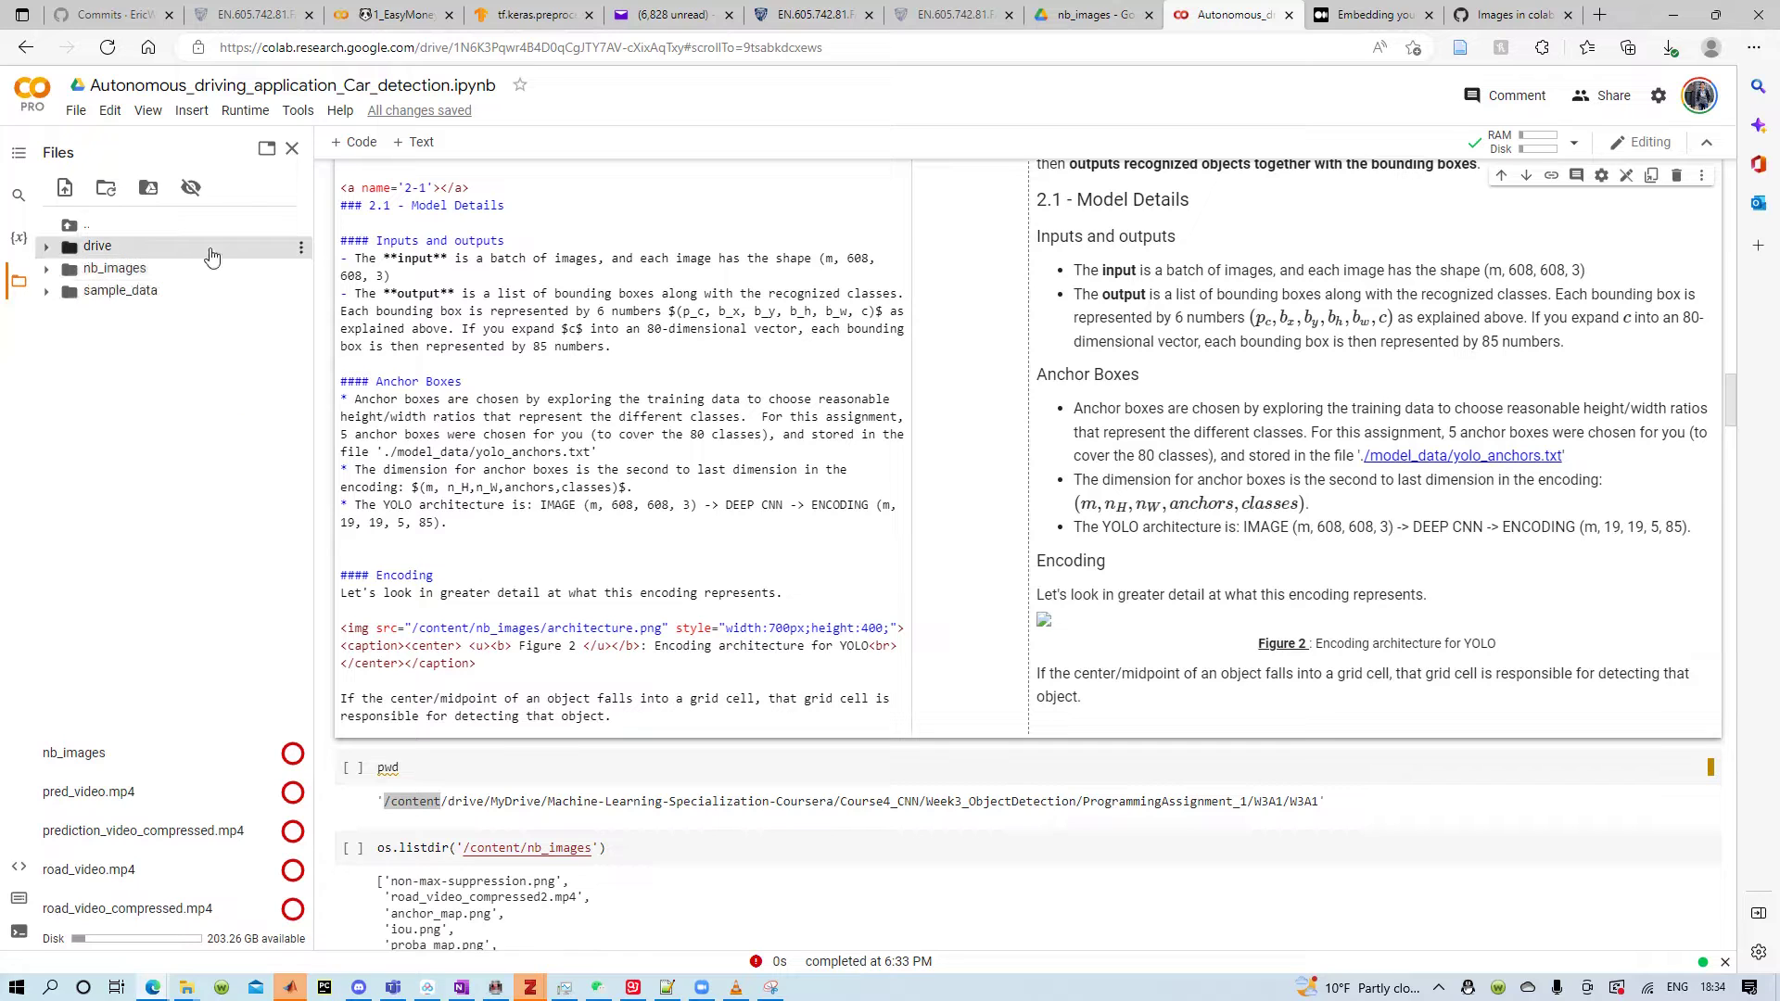
# - Share Drive's architecture.png with anyone with the link and copy its share link
pyautogui.click(1091, 14)
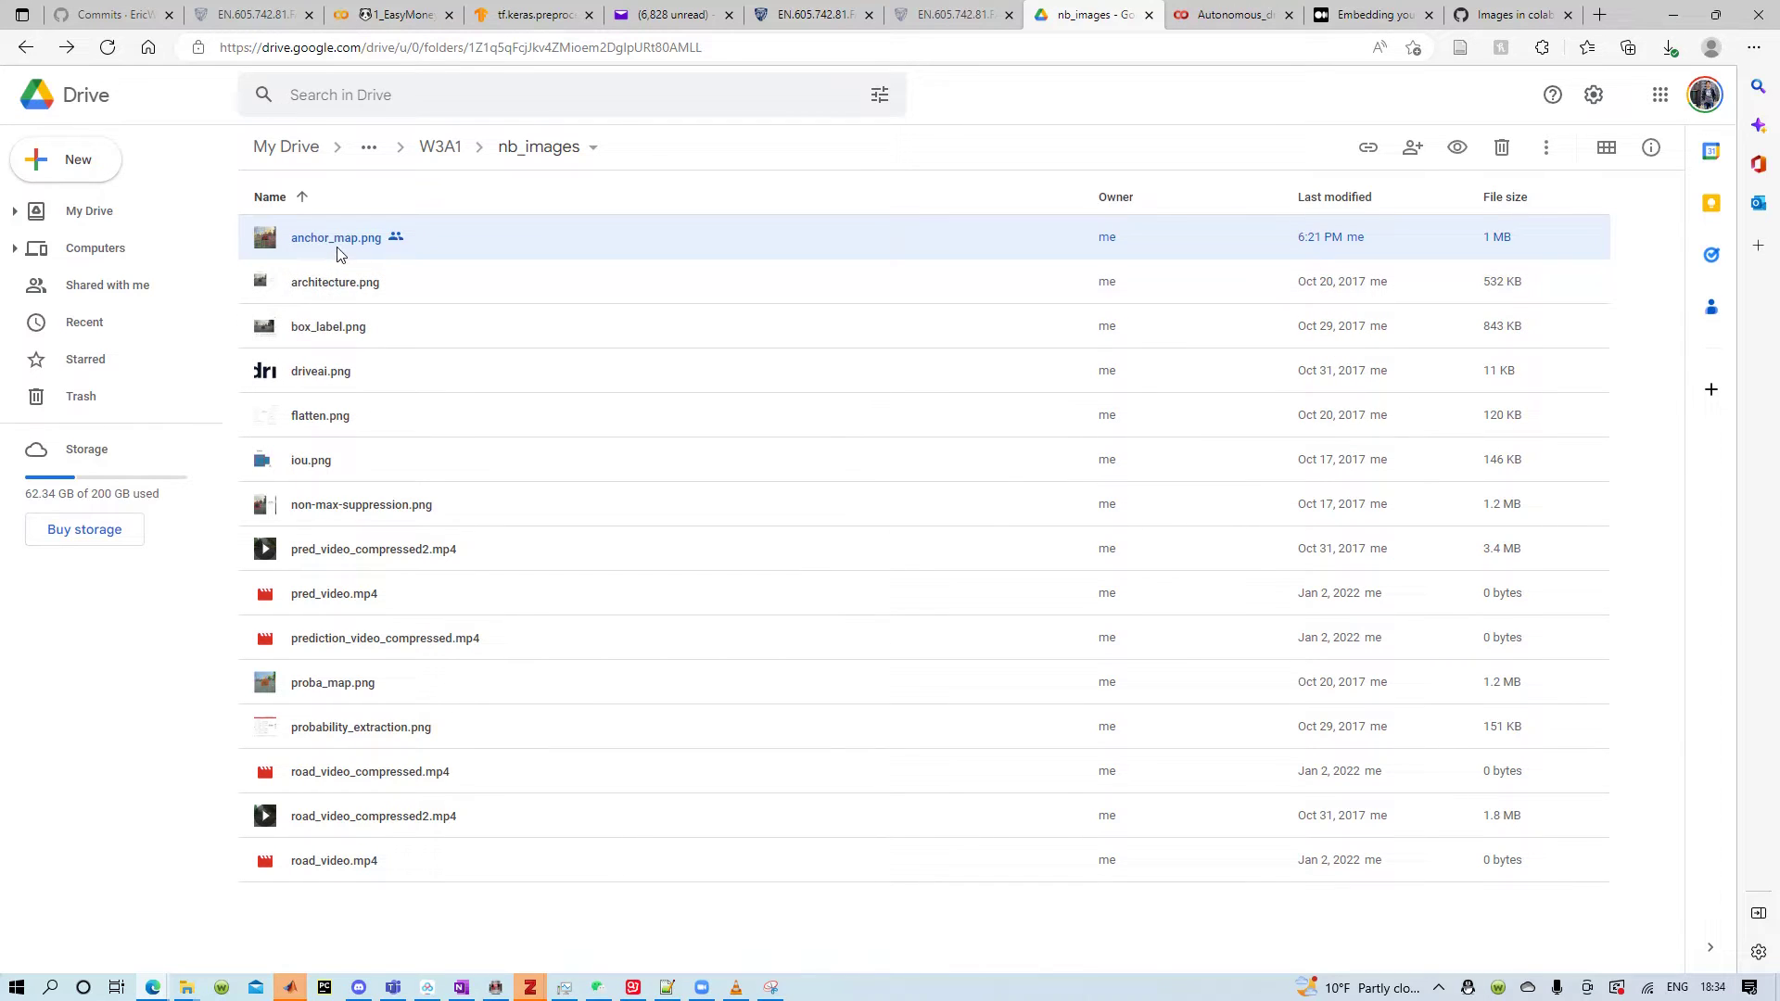
pyautogui.click(342, 286)
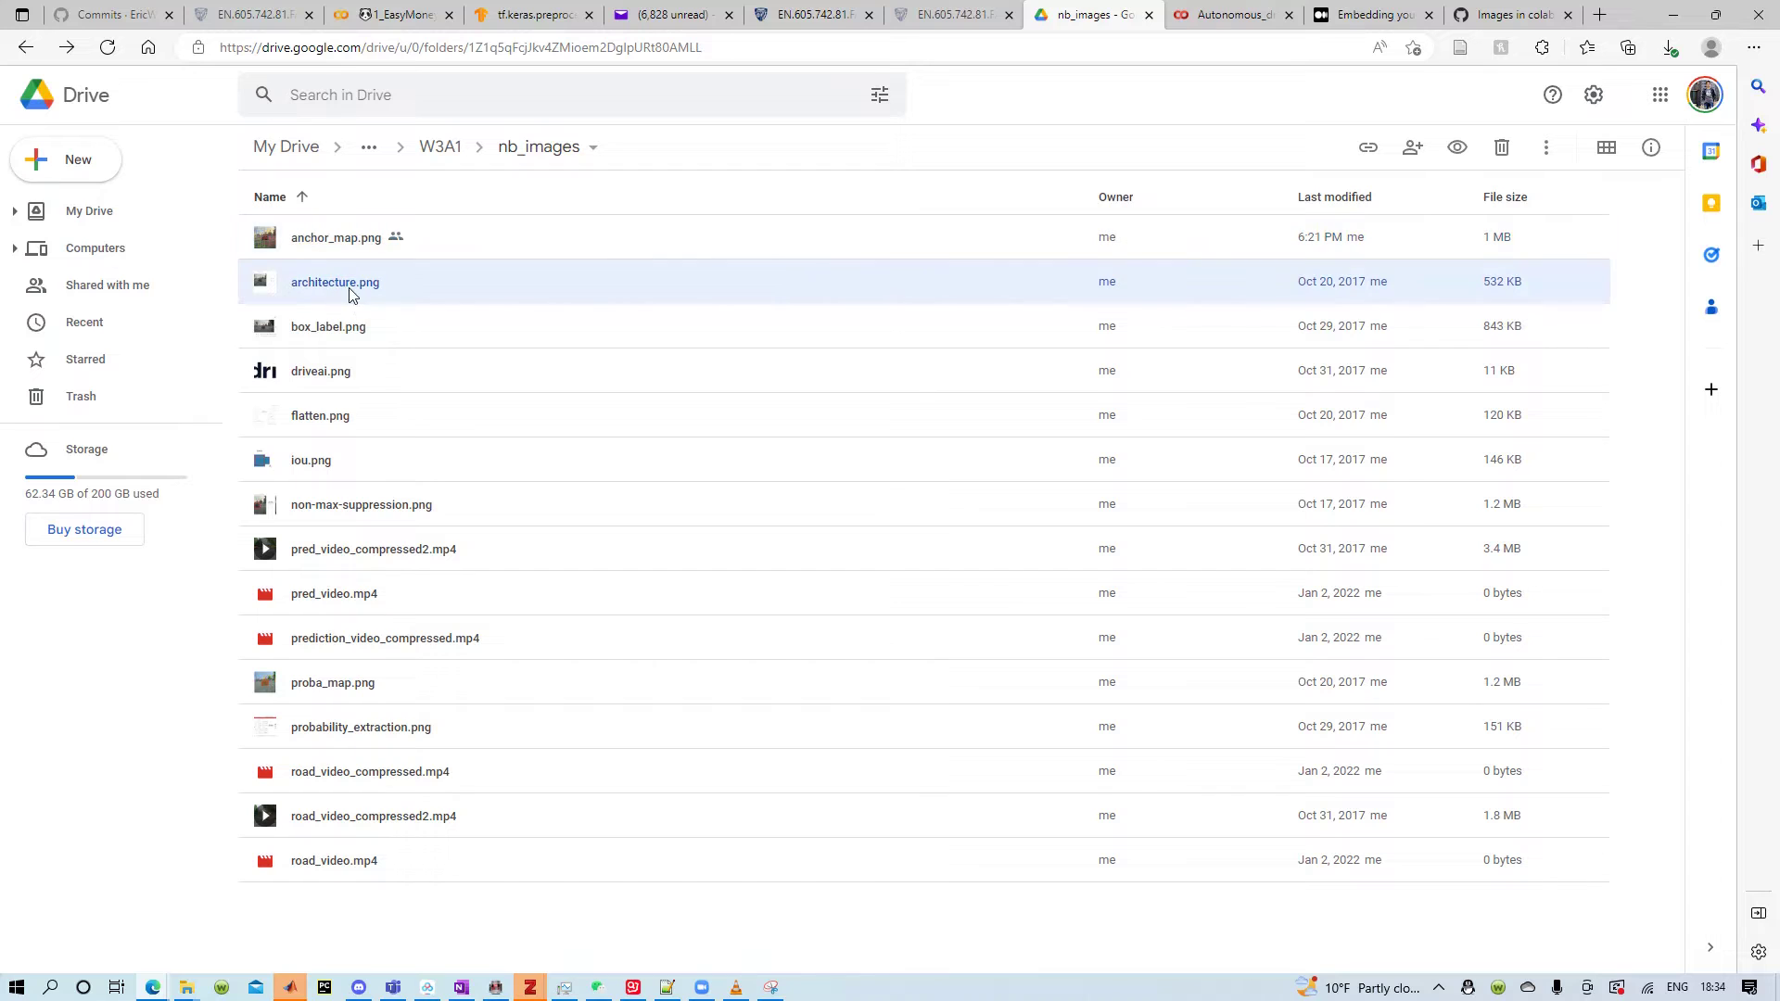
pyautogui.rightClick(348, 287)
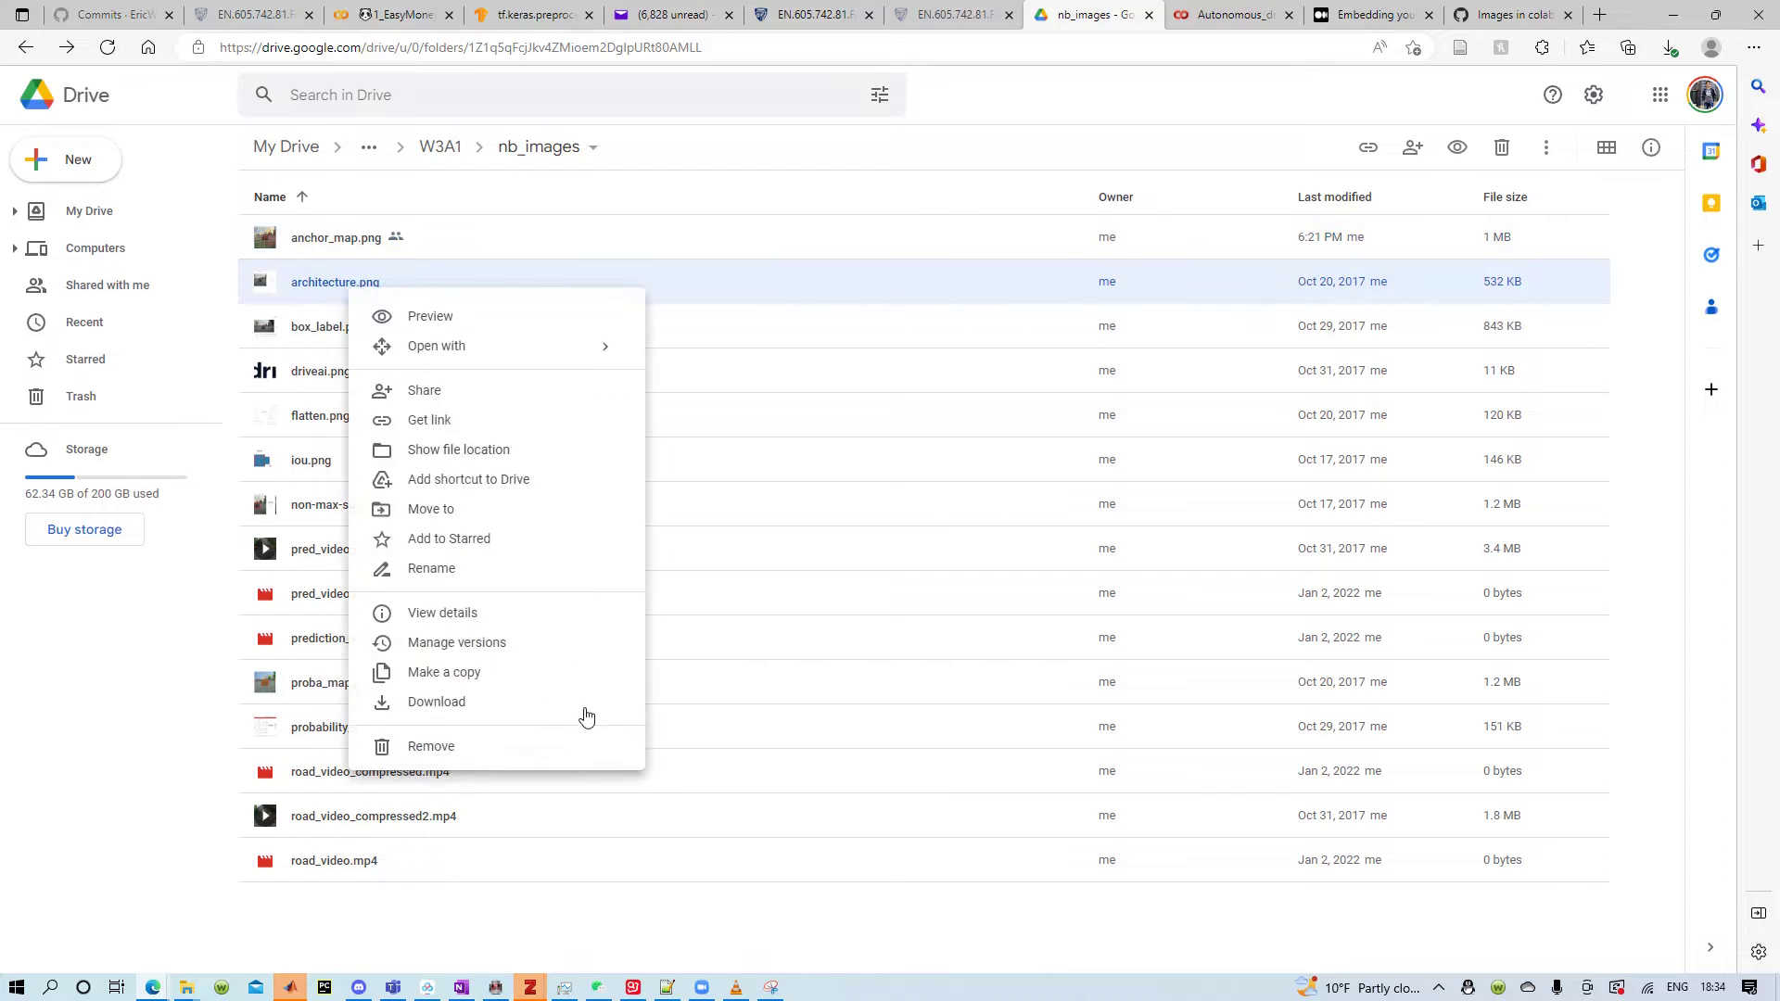
pyautogui.click(452, 423)
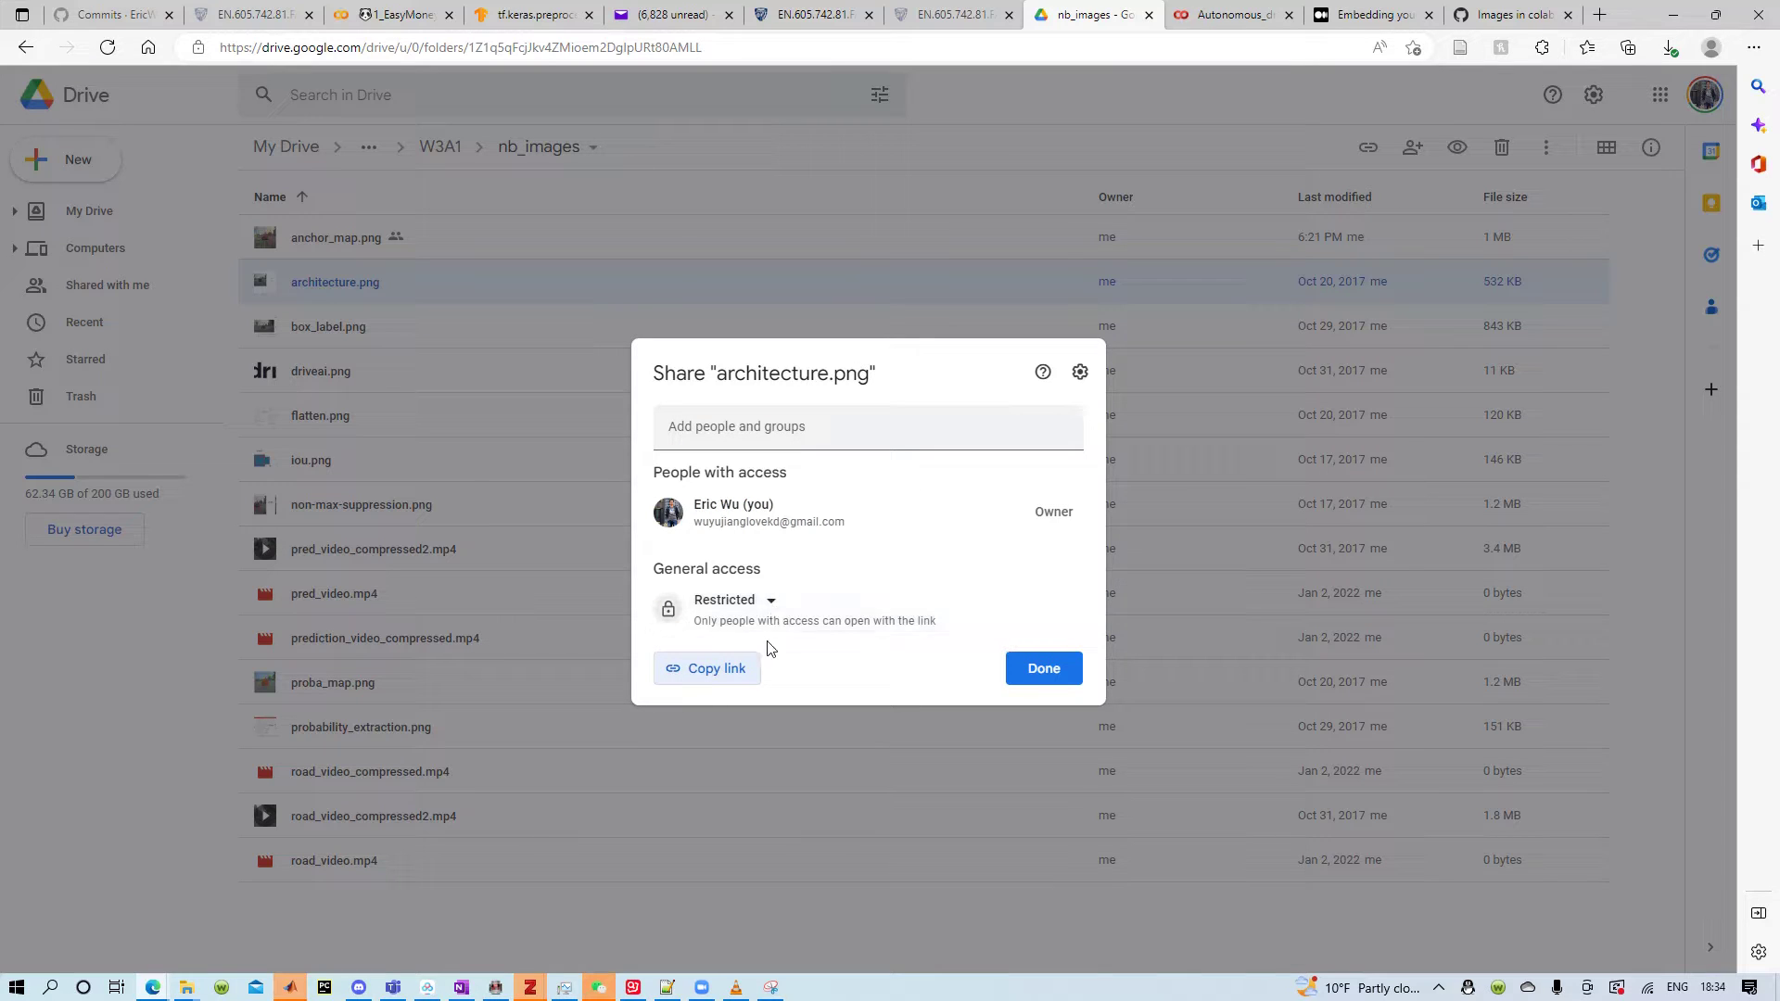
pyautogui.click(769, 606)
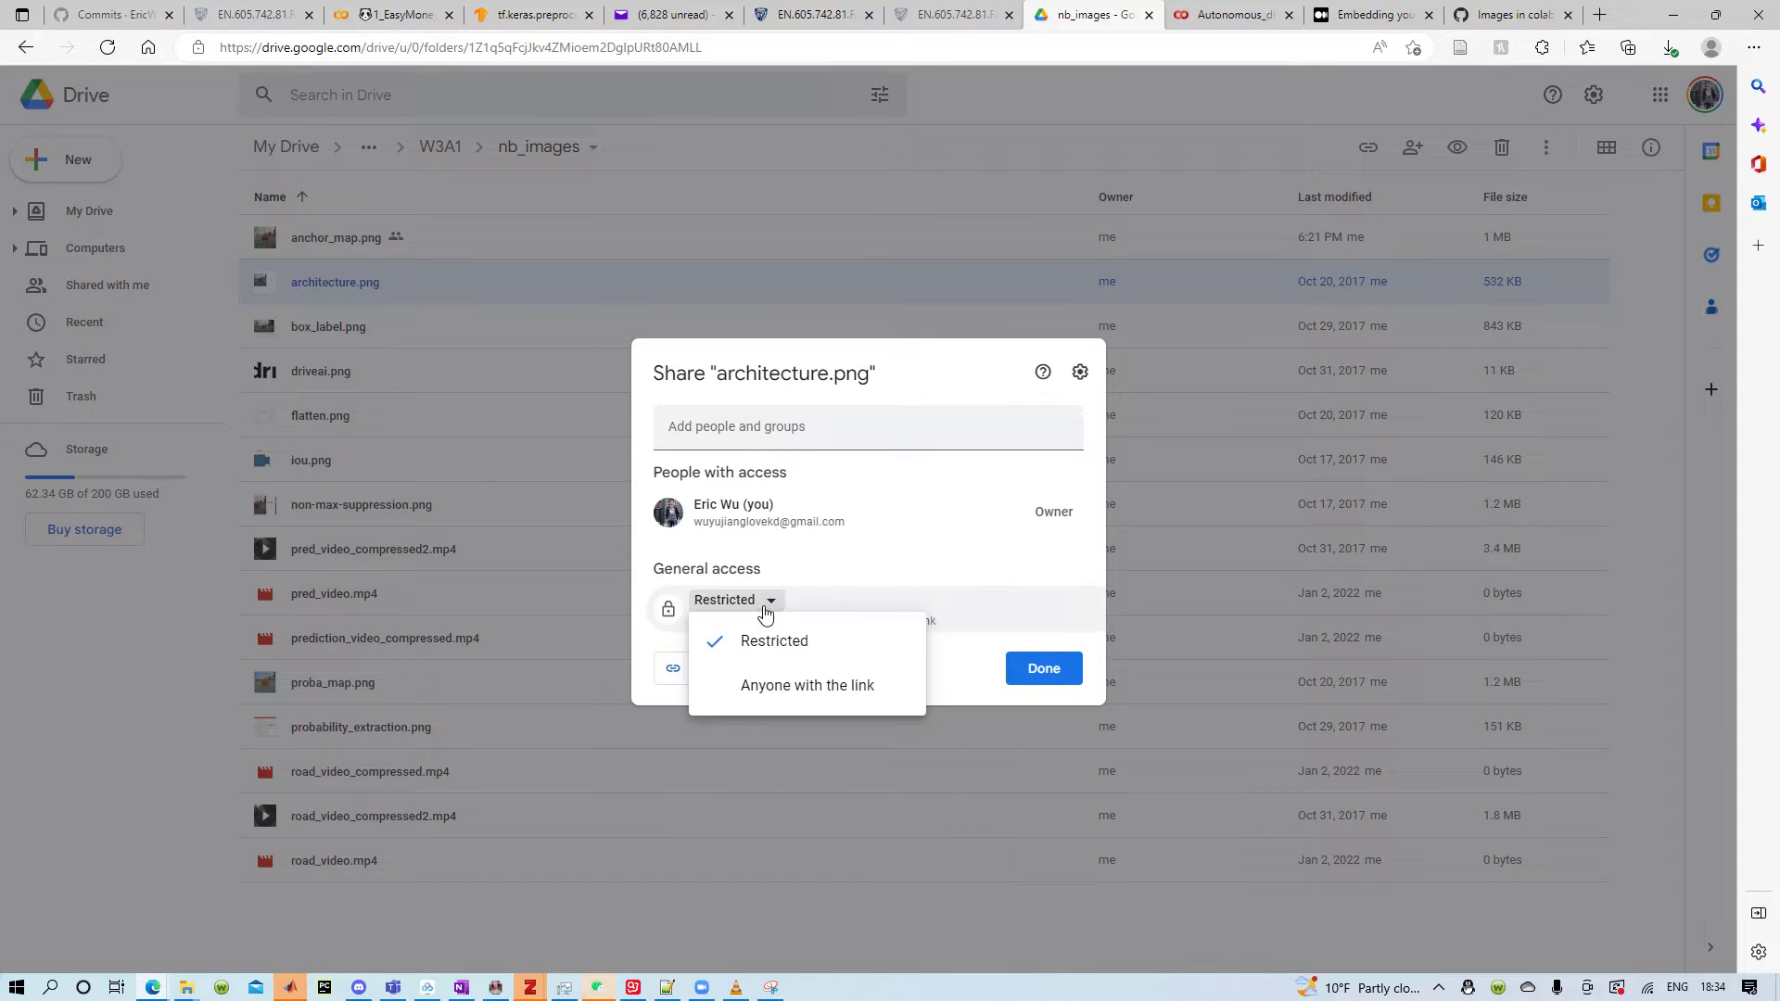
pyautogui.click(799, 691)
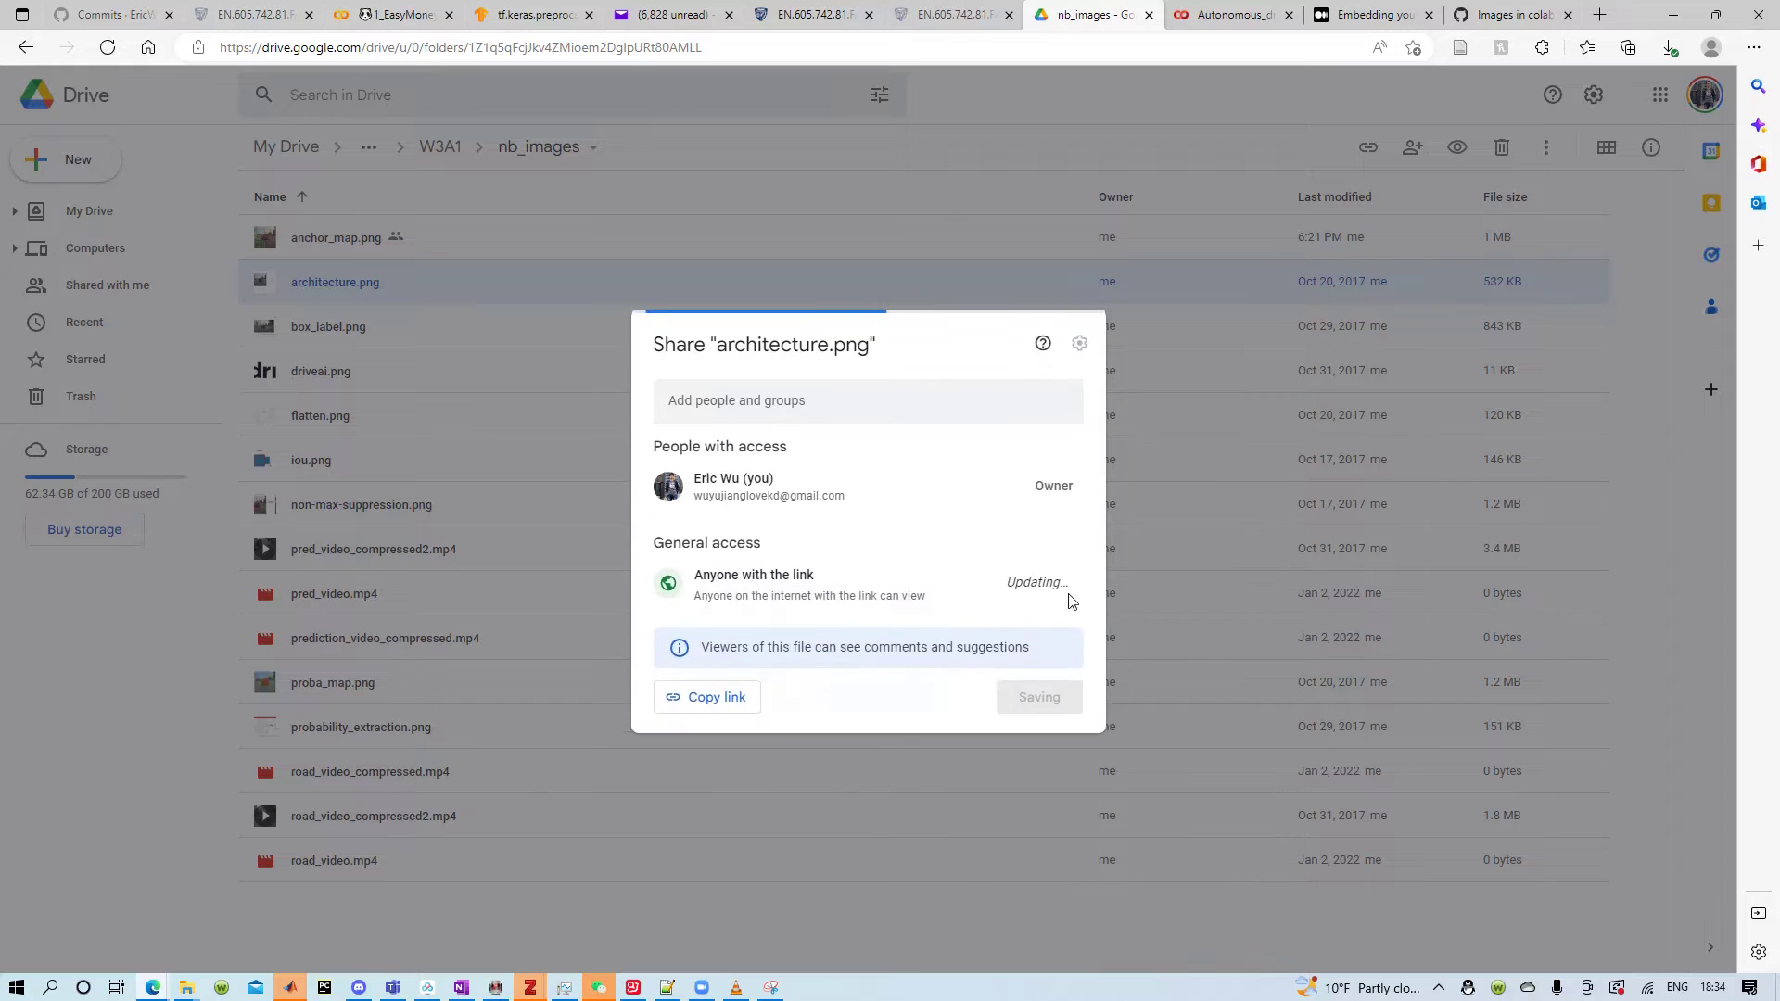
pyautogui.click(711, 713)
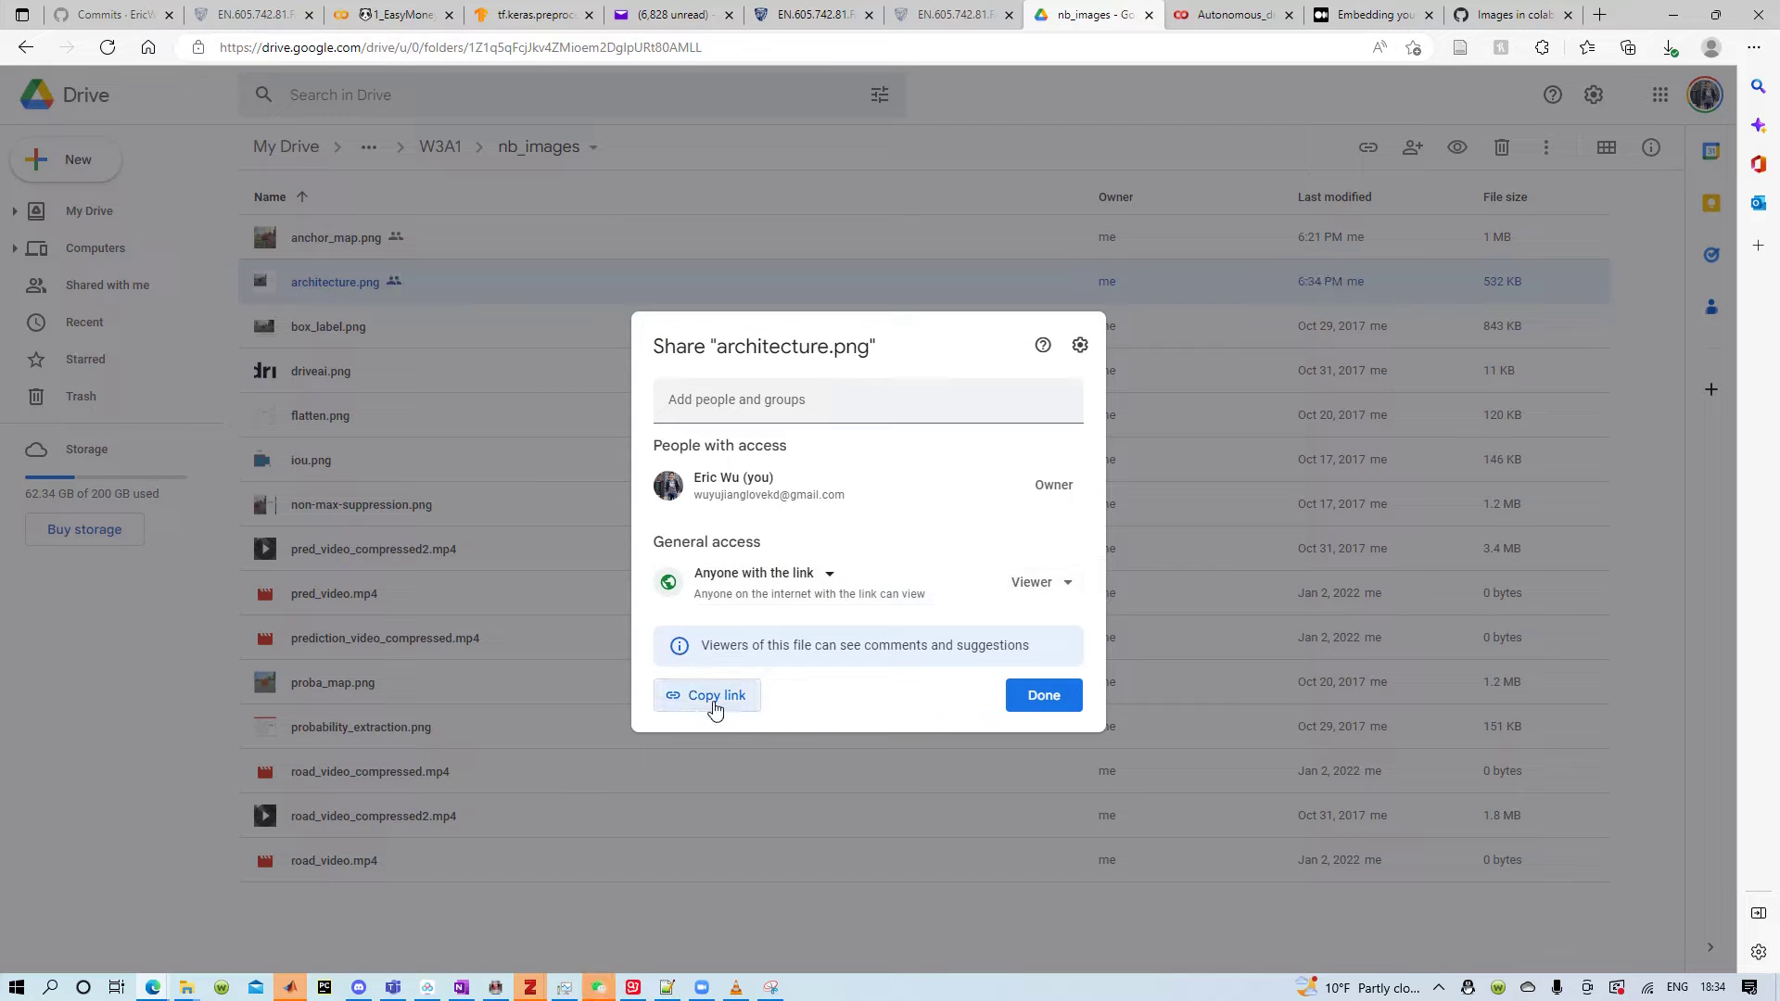
pyautogui.click(1043, 695)
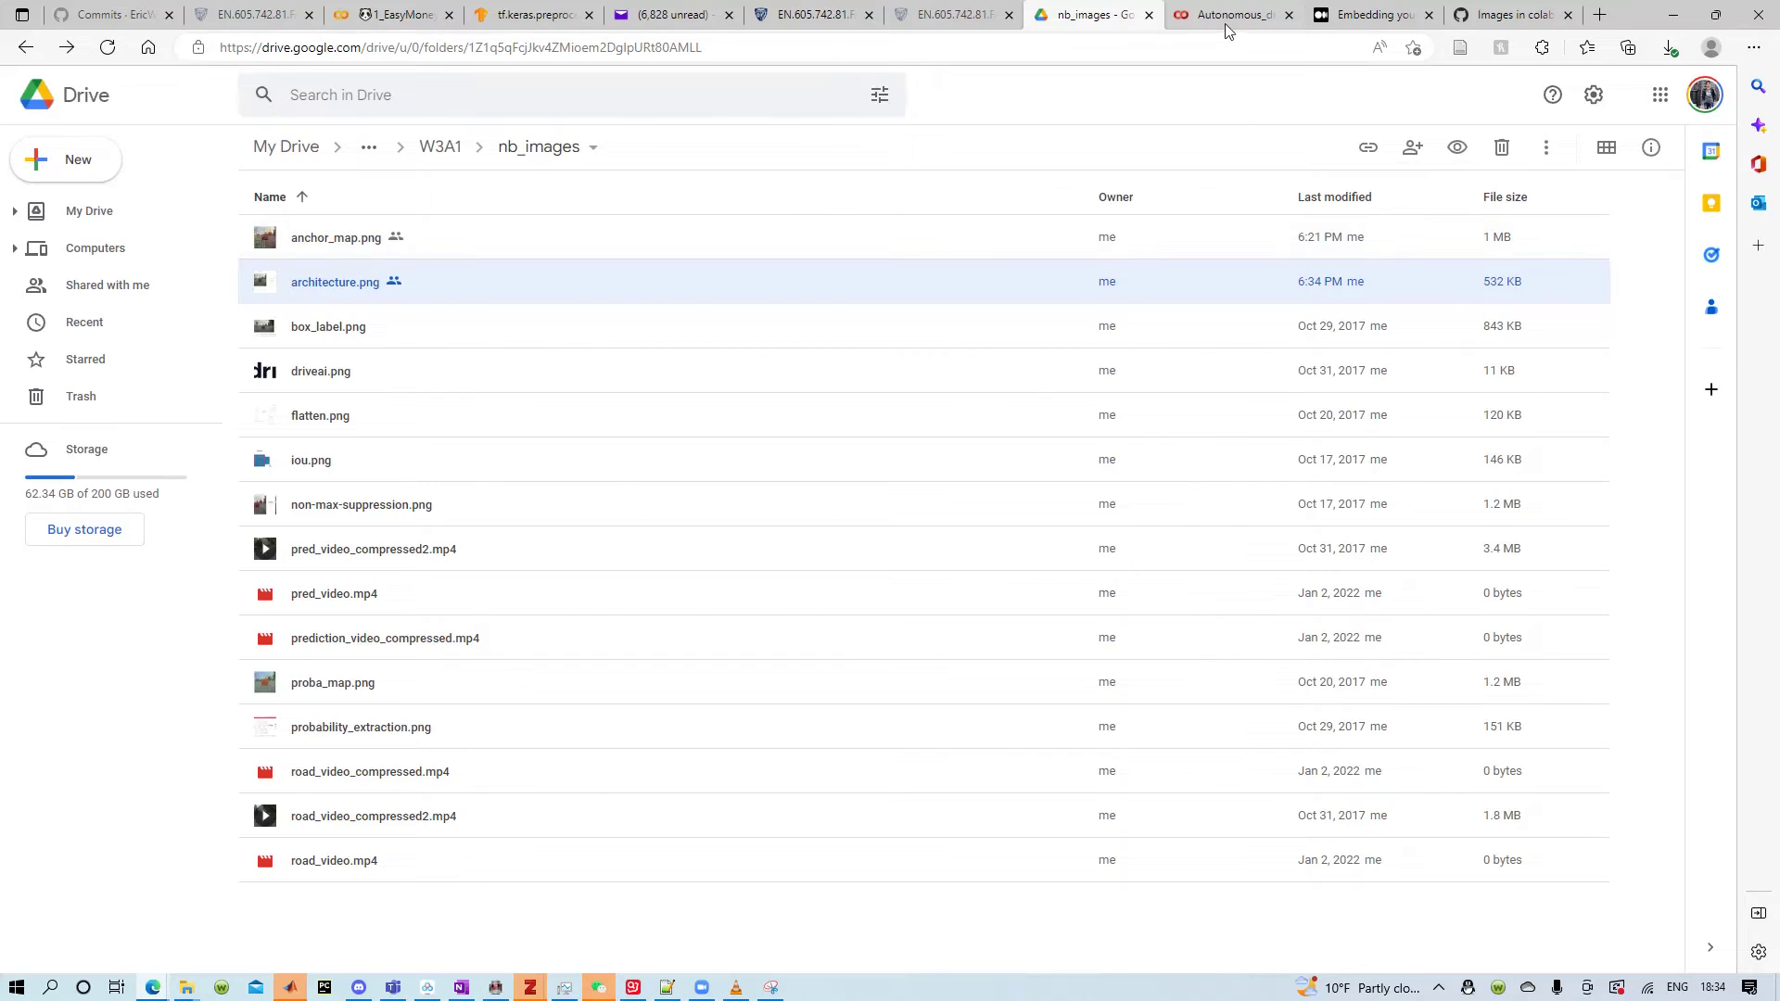
# - Add a text cell below Encoding containing the pasted architecture.png share link
pyautogui.click(1225, 17)
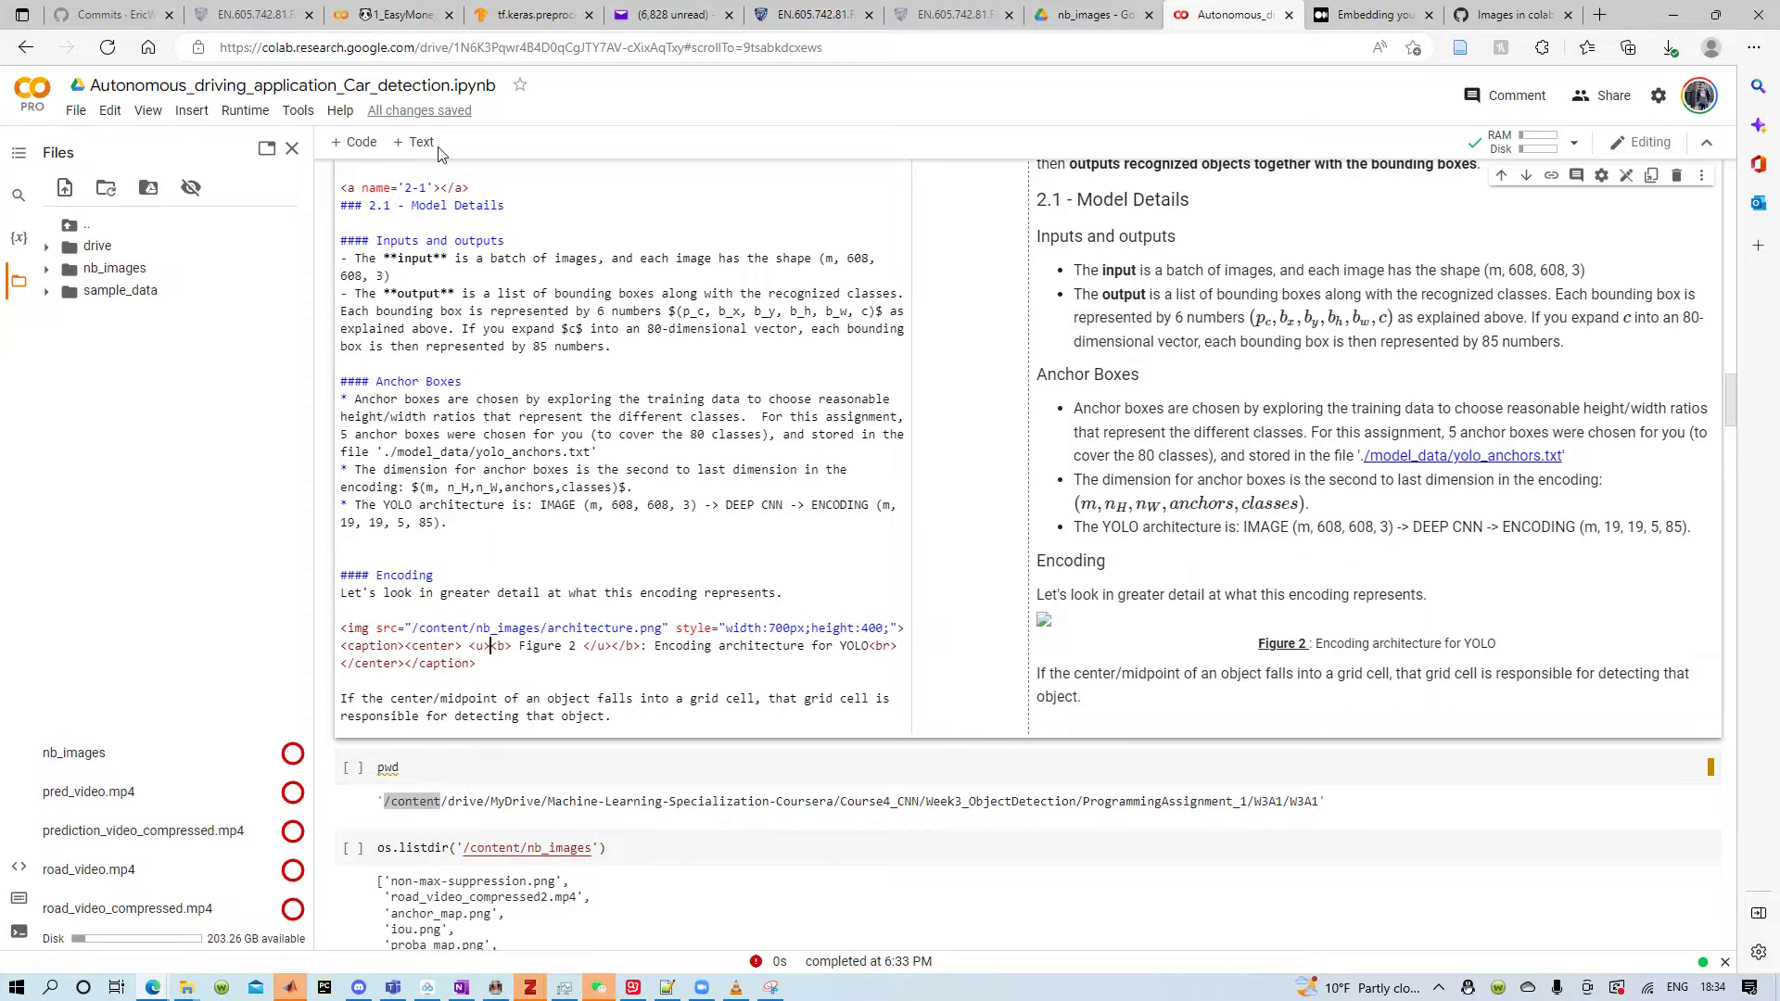
pyautogui.click(358, 143)
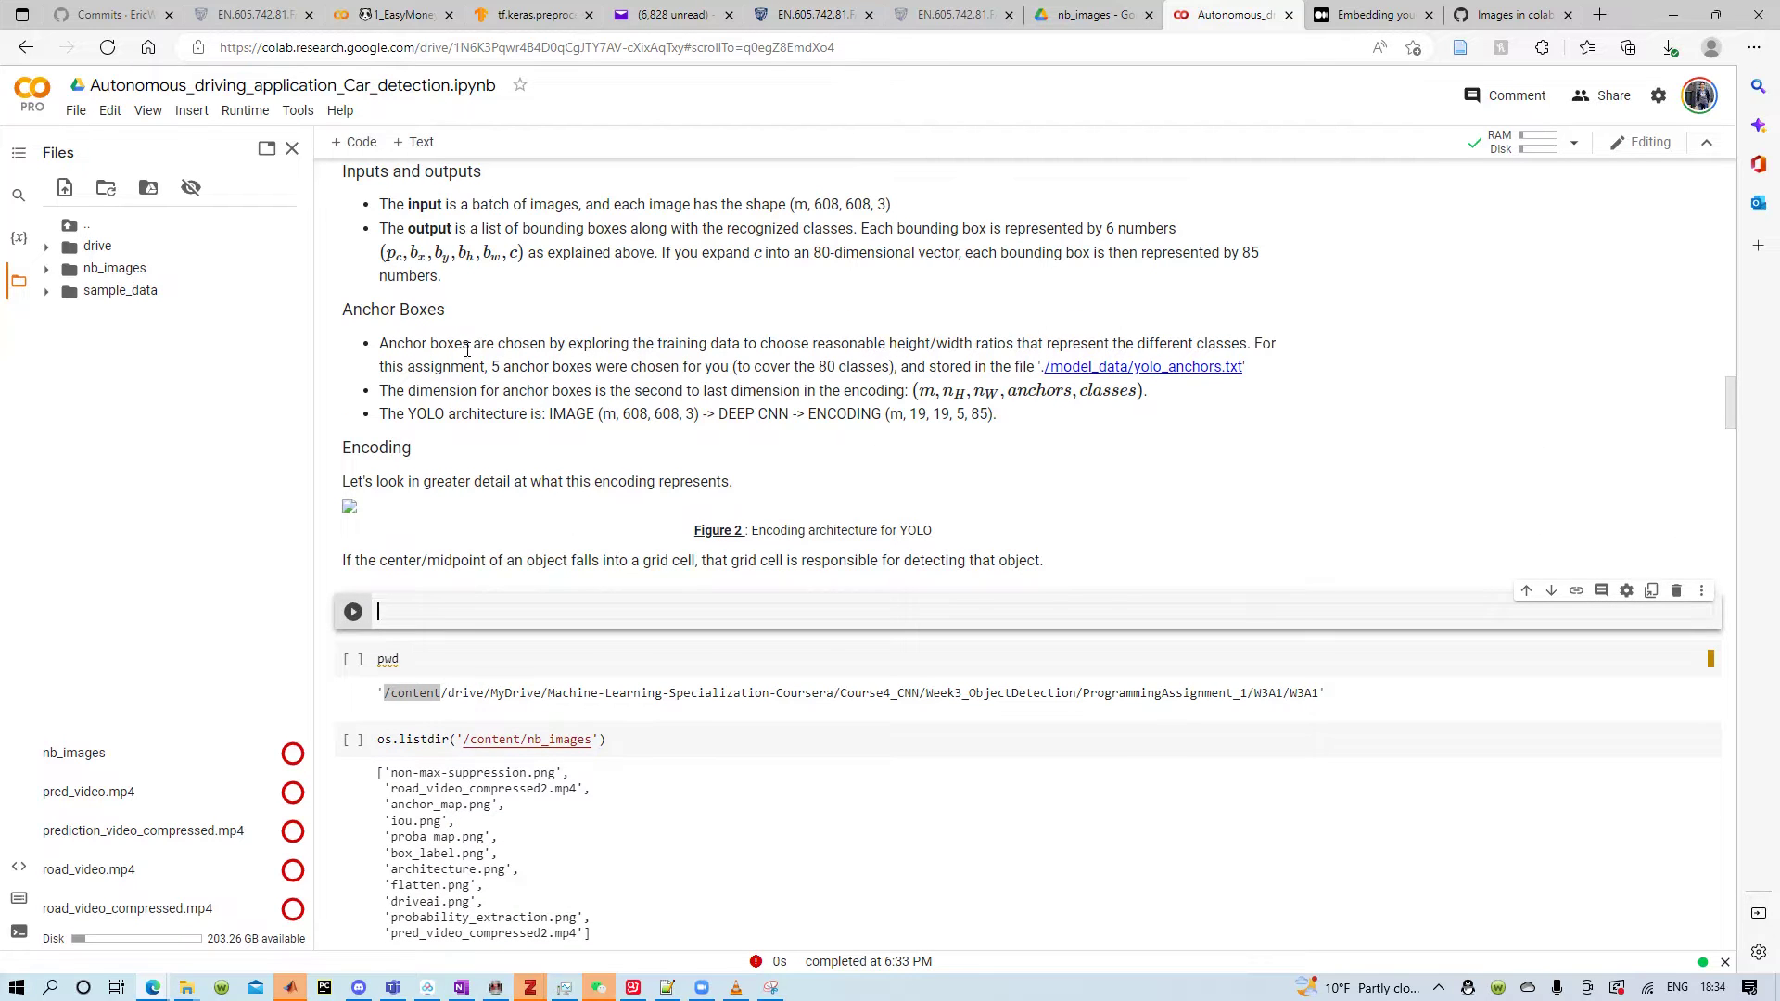
pyautogui.click(417, 143)
pyautogui.hotkey('ctrl', 'v')
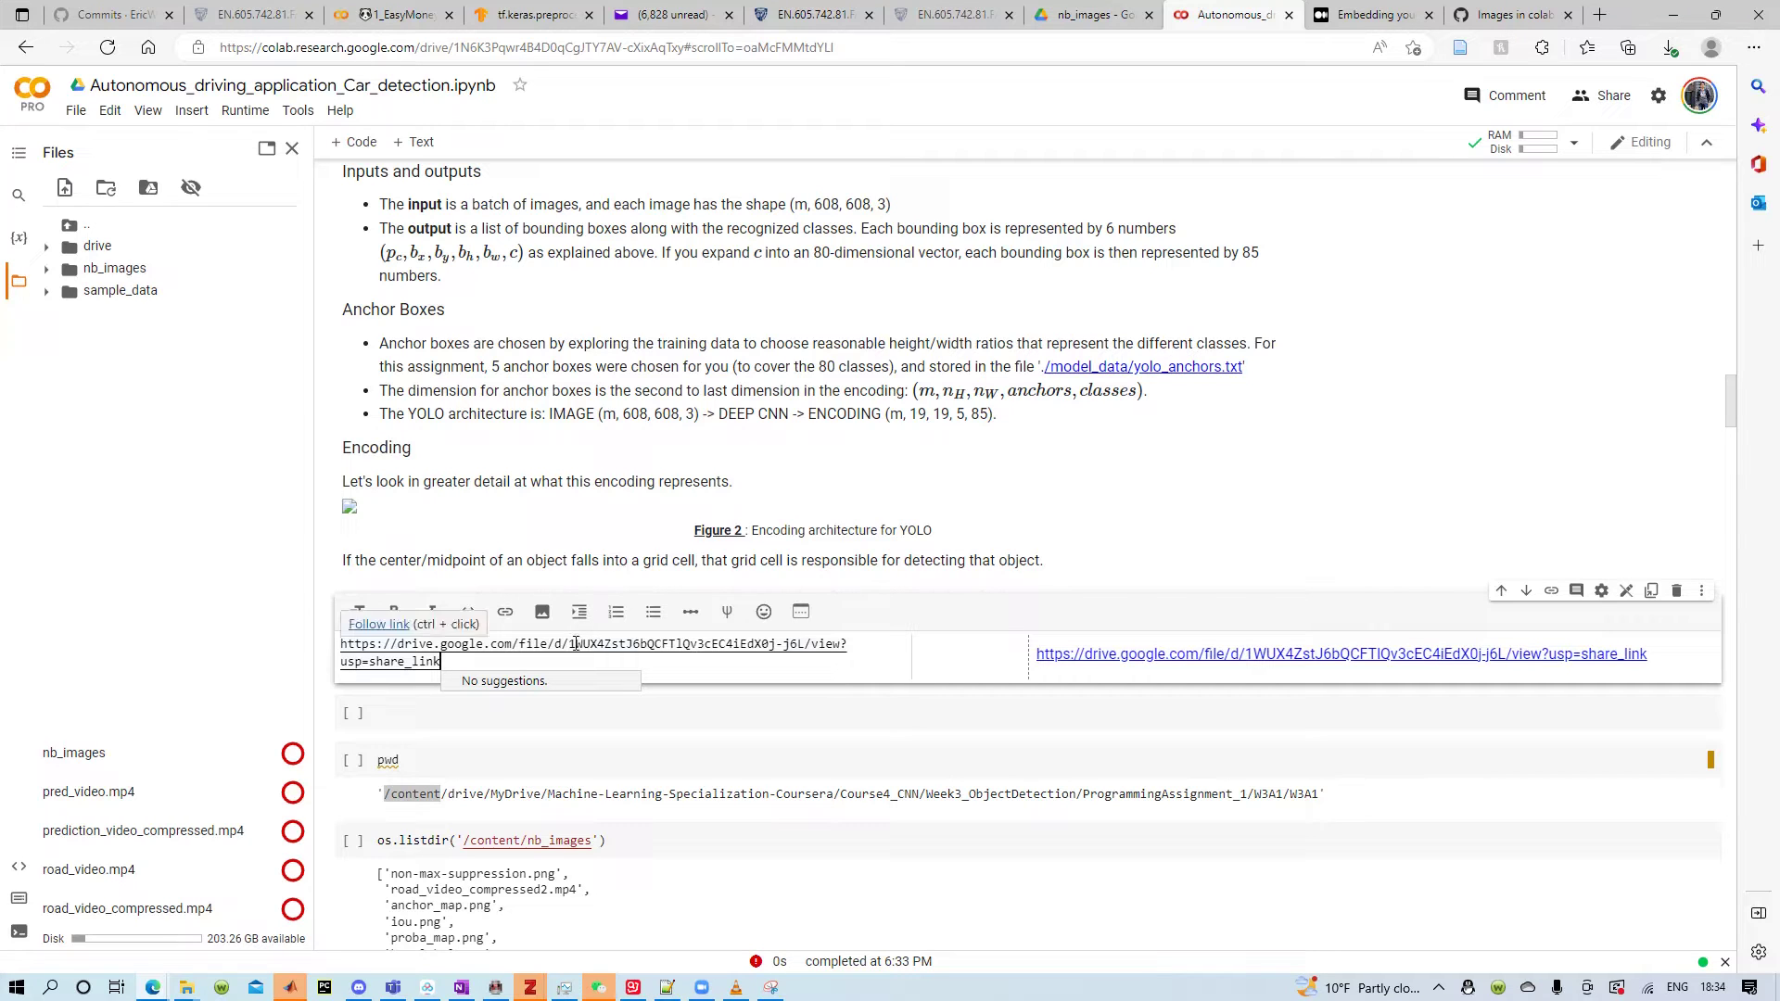
pyautogui.moveTo(1202, 765)
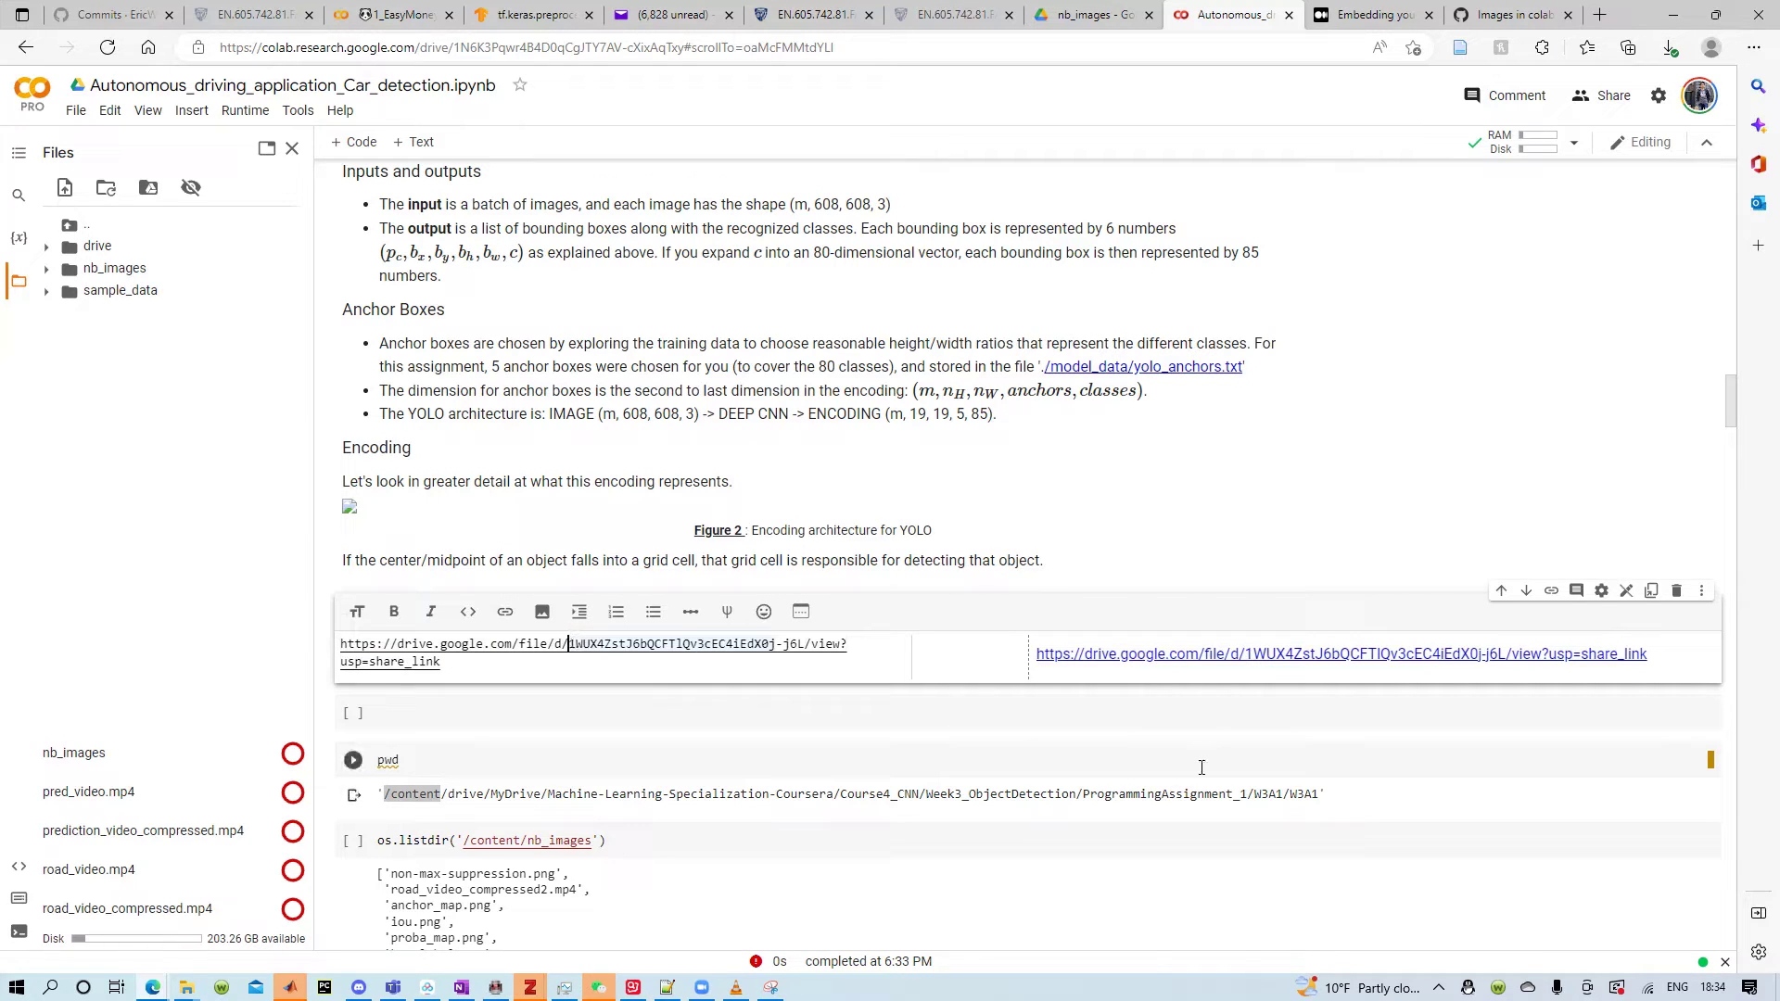
pyautogui.press('Left')
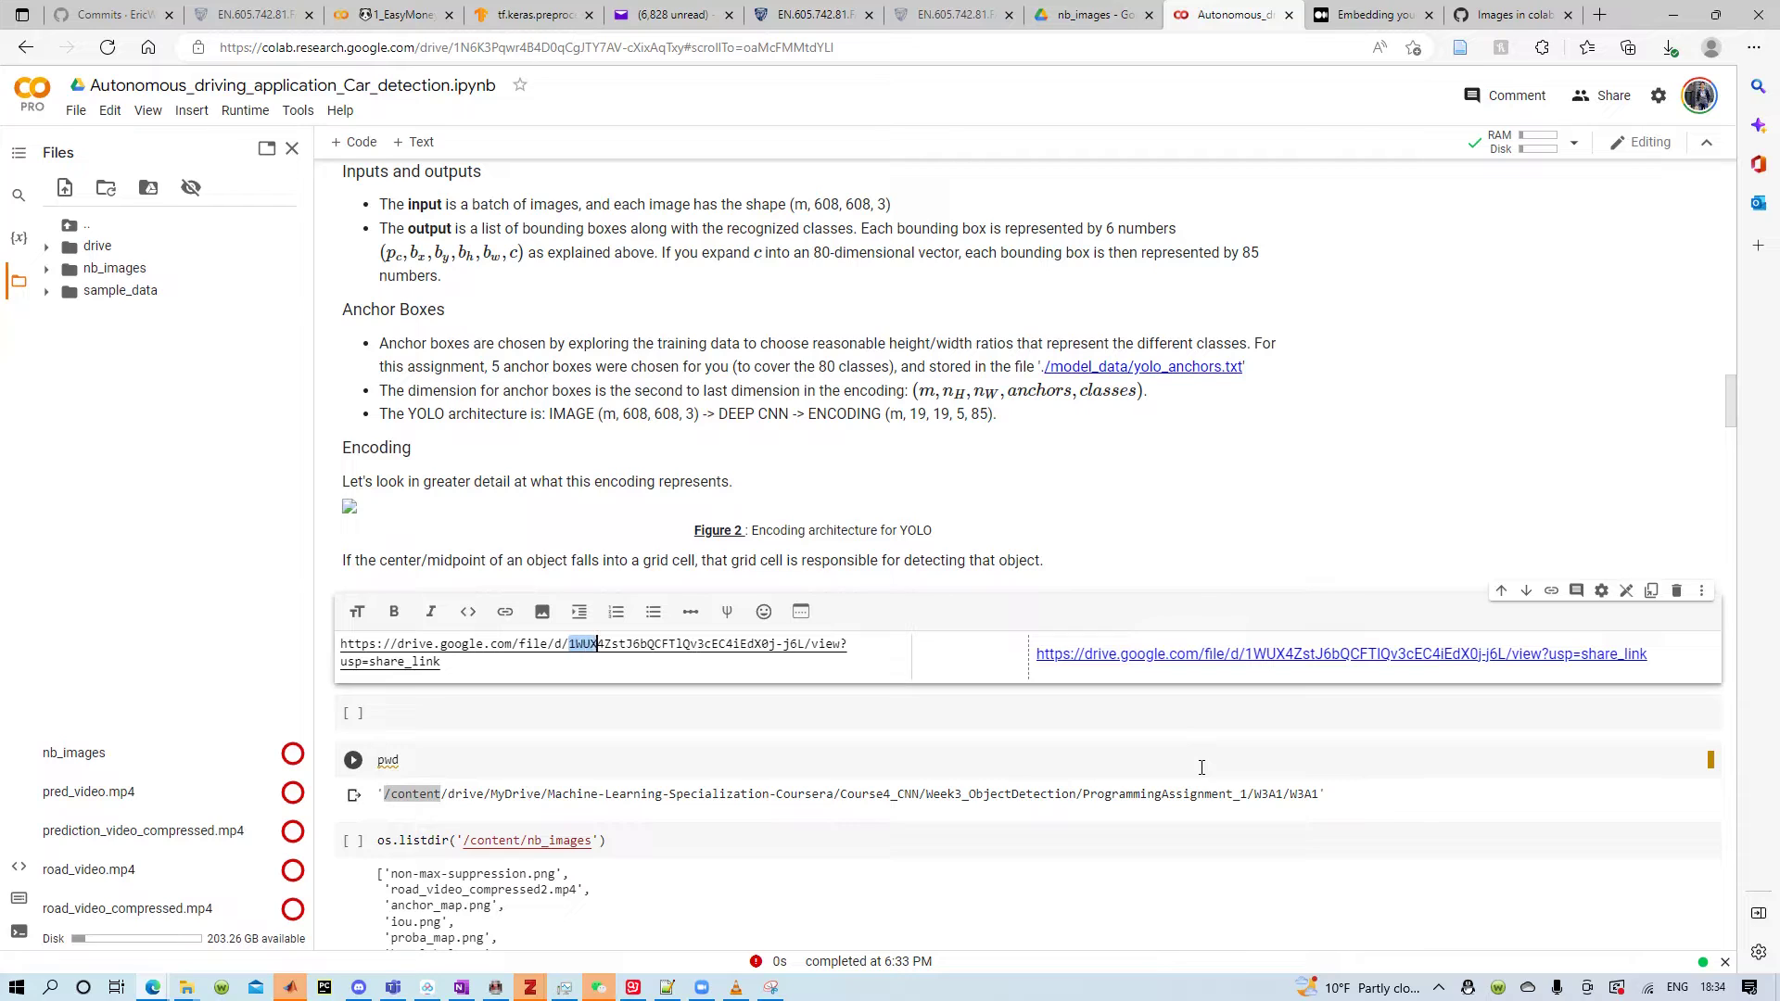
pyautogui.hotkey('shift', 'Right')
pyautogui.hotkey('shift', 'Right')
pyautogui.hotkey('shift', 'Right')
pyautogui.hotkey('shift', 'Right')
pyautogui.hotkey('shift', 'Right')
pyautogui.hotkey('shift', 'Right')
pyautogui.hotkey('shift', 'Right')
pyautogui.hotkey('shift', 'Right')
pyautogui.hotkey('shift', 'Right')
pyautogui.hotkey('shift', 'Right')
pyautogui.hotkey('shift', 'Right')
pyautogui.hotkey('shift', 'Right')
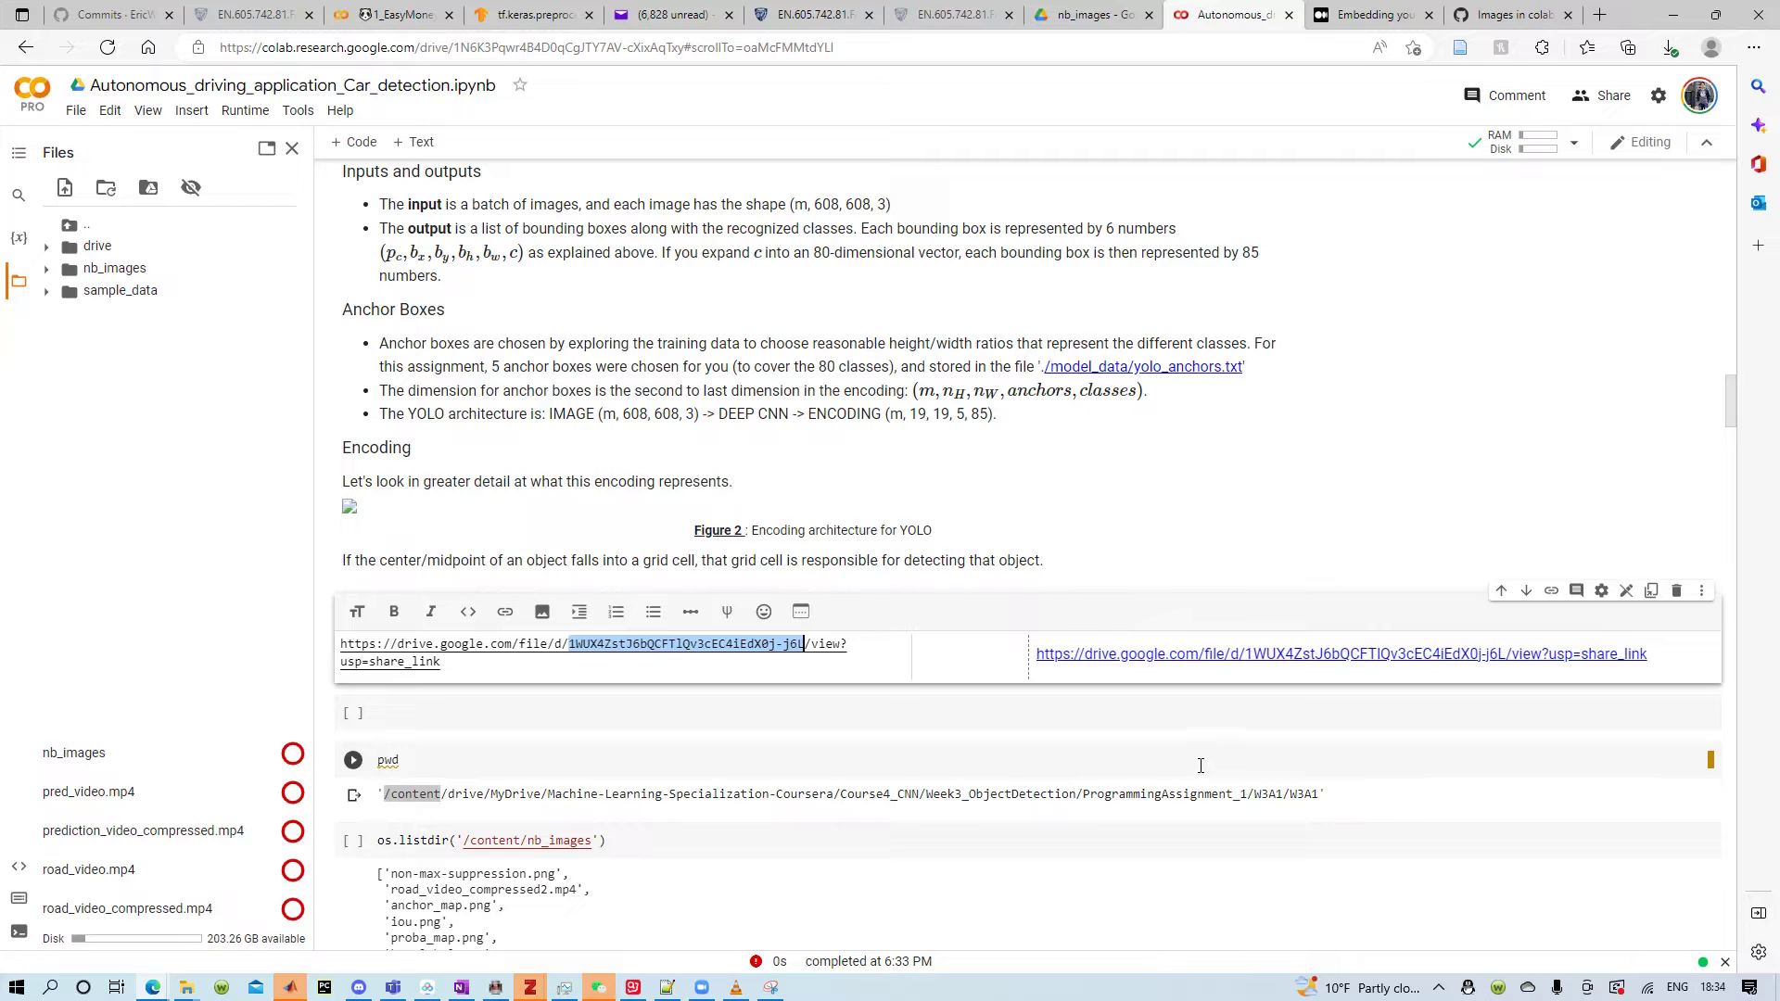
pyautogui.click(469, 663)
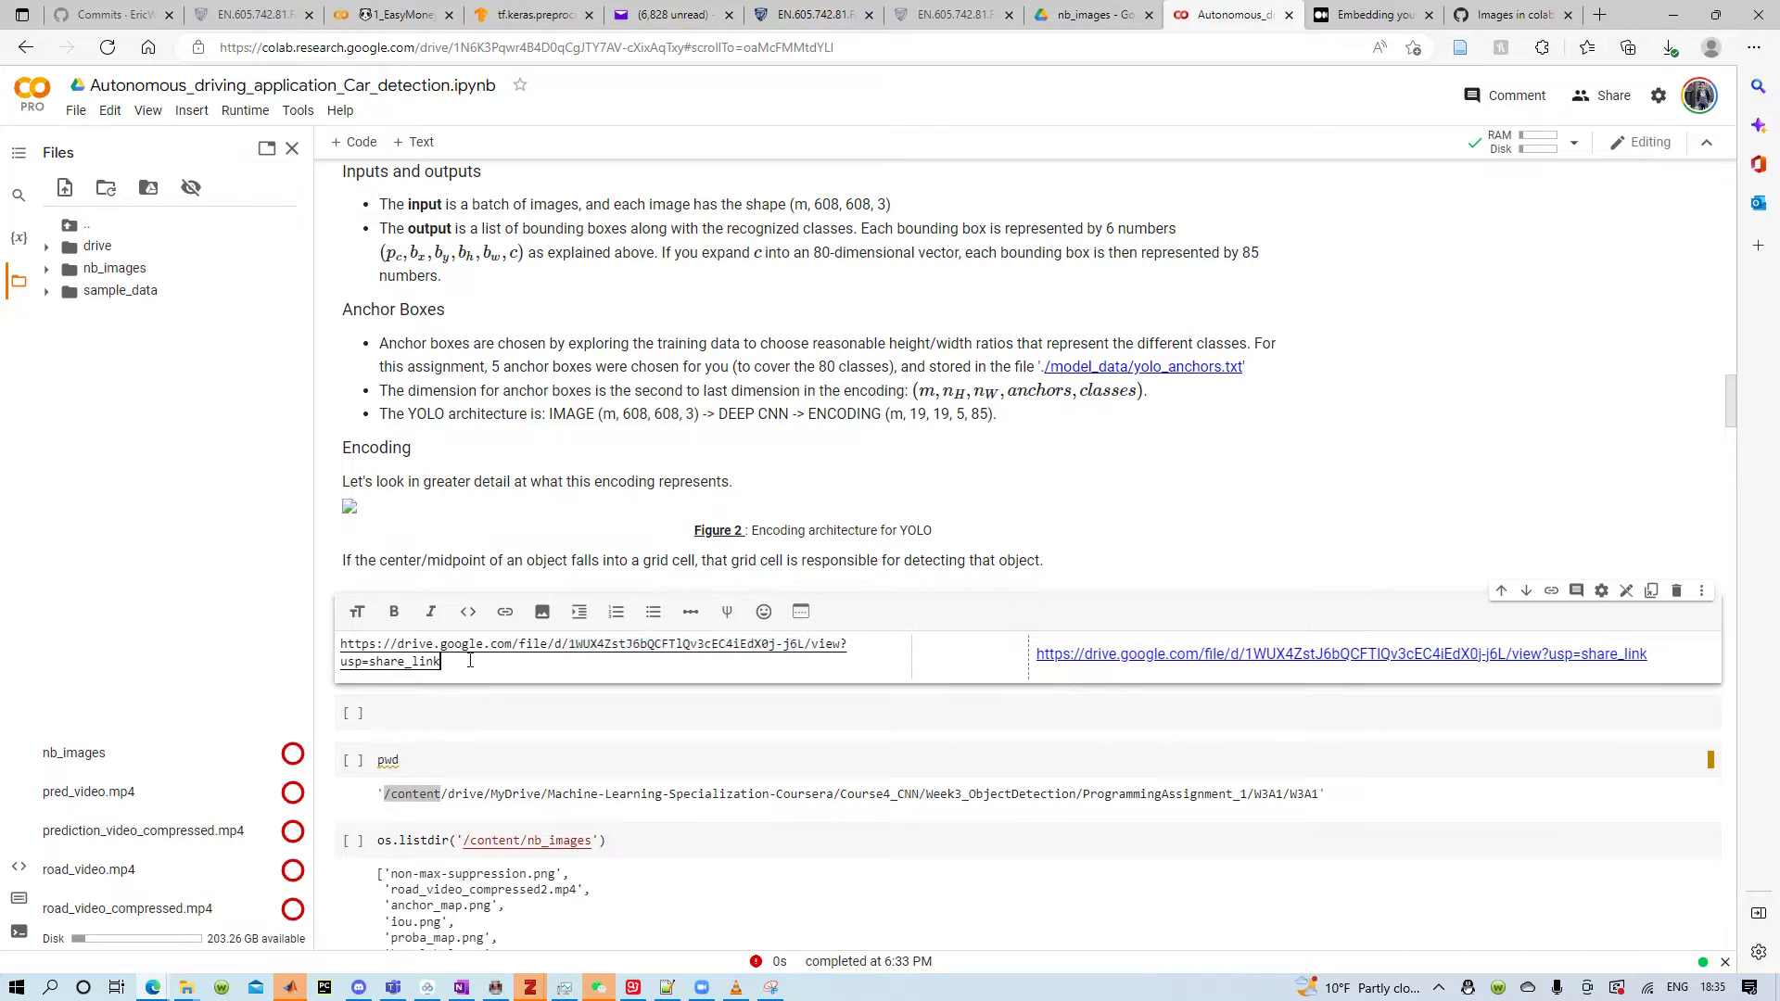
pyautogui.press('Return')
pyautogui.press('Return')
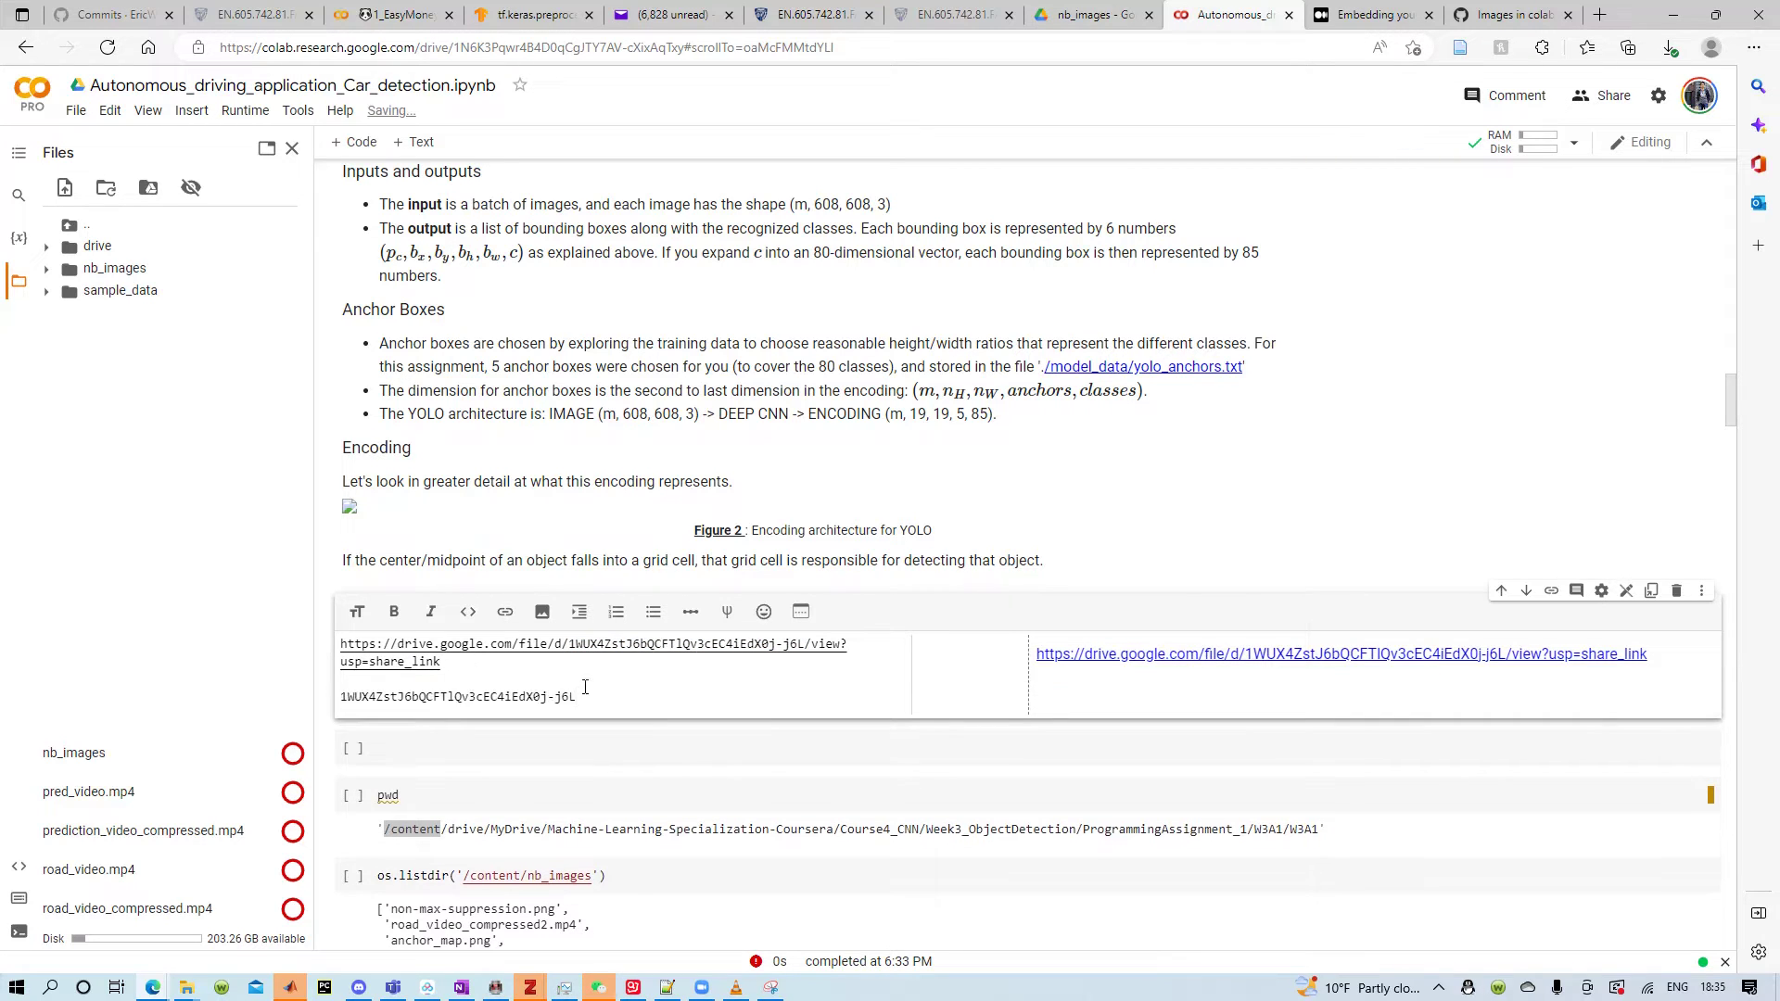
pyautogui.hotkey('shift', 'Return')
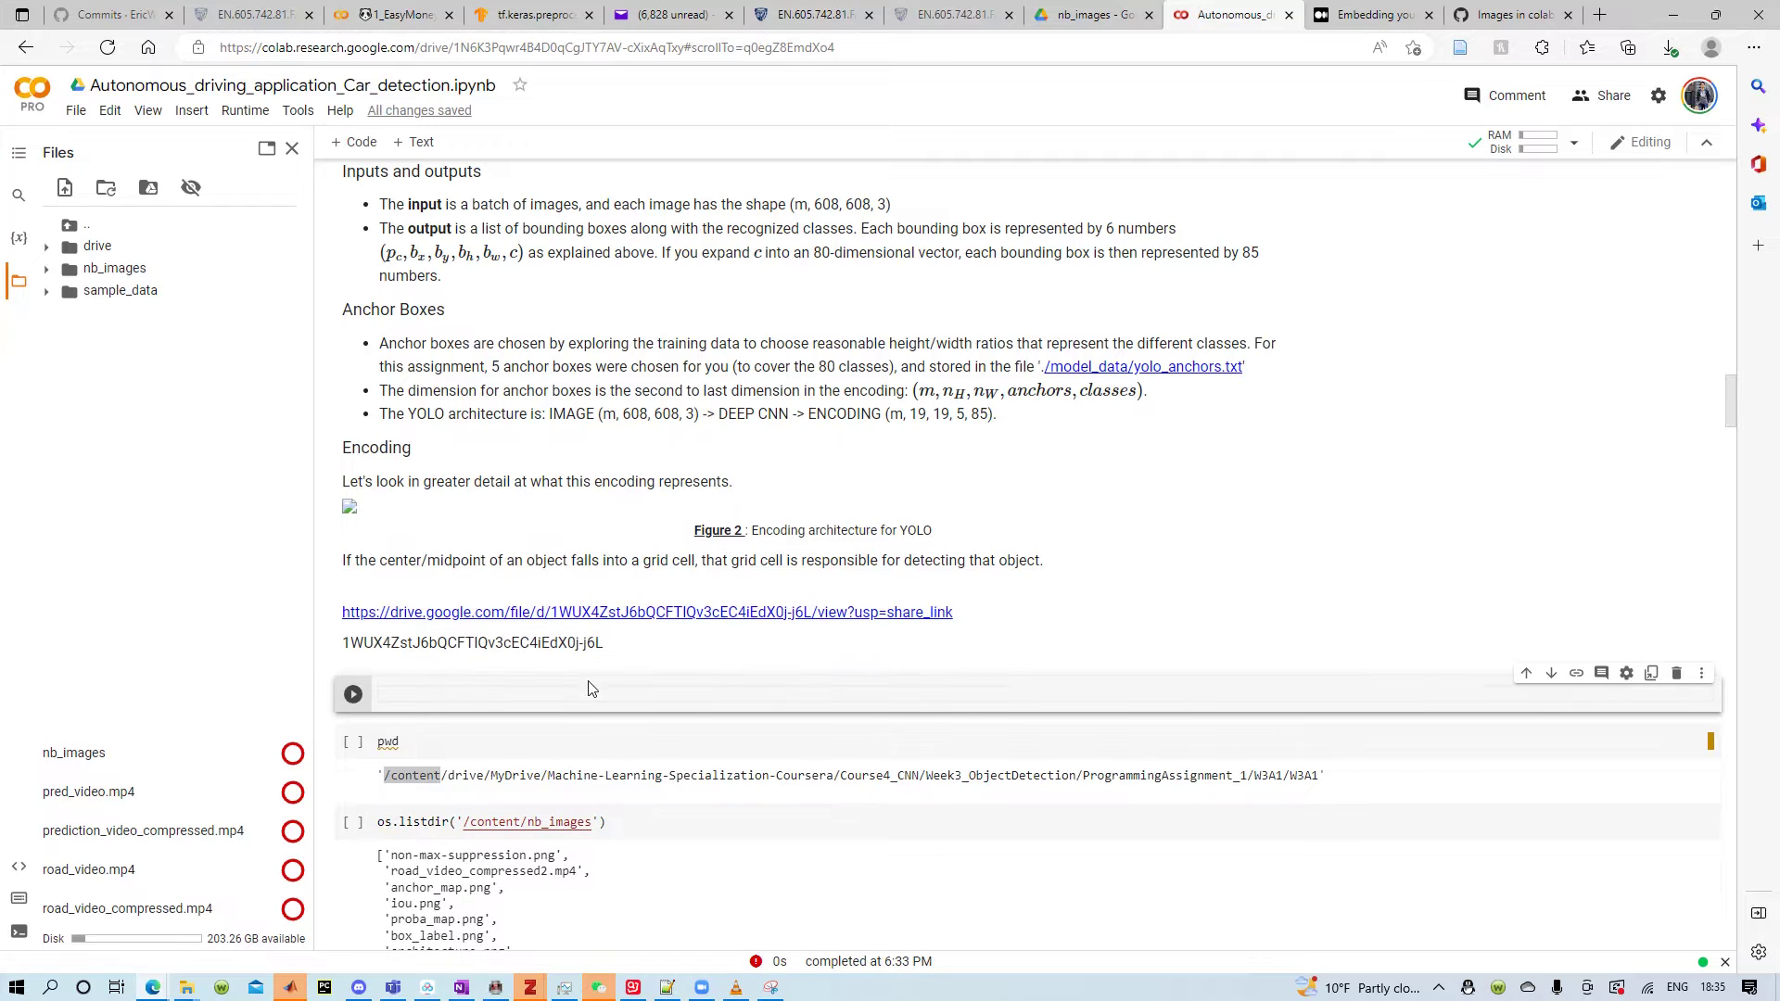
pyautogui.scroll(-3, 682, 647)
pyautogui.scroll(-4, 681, 647)
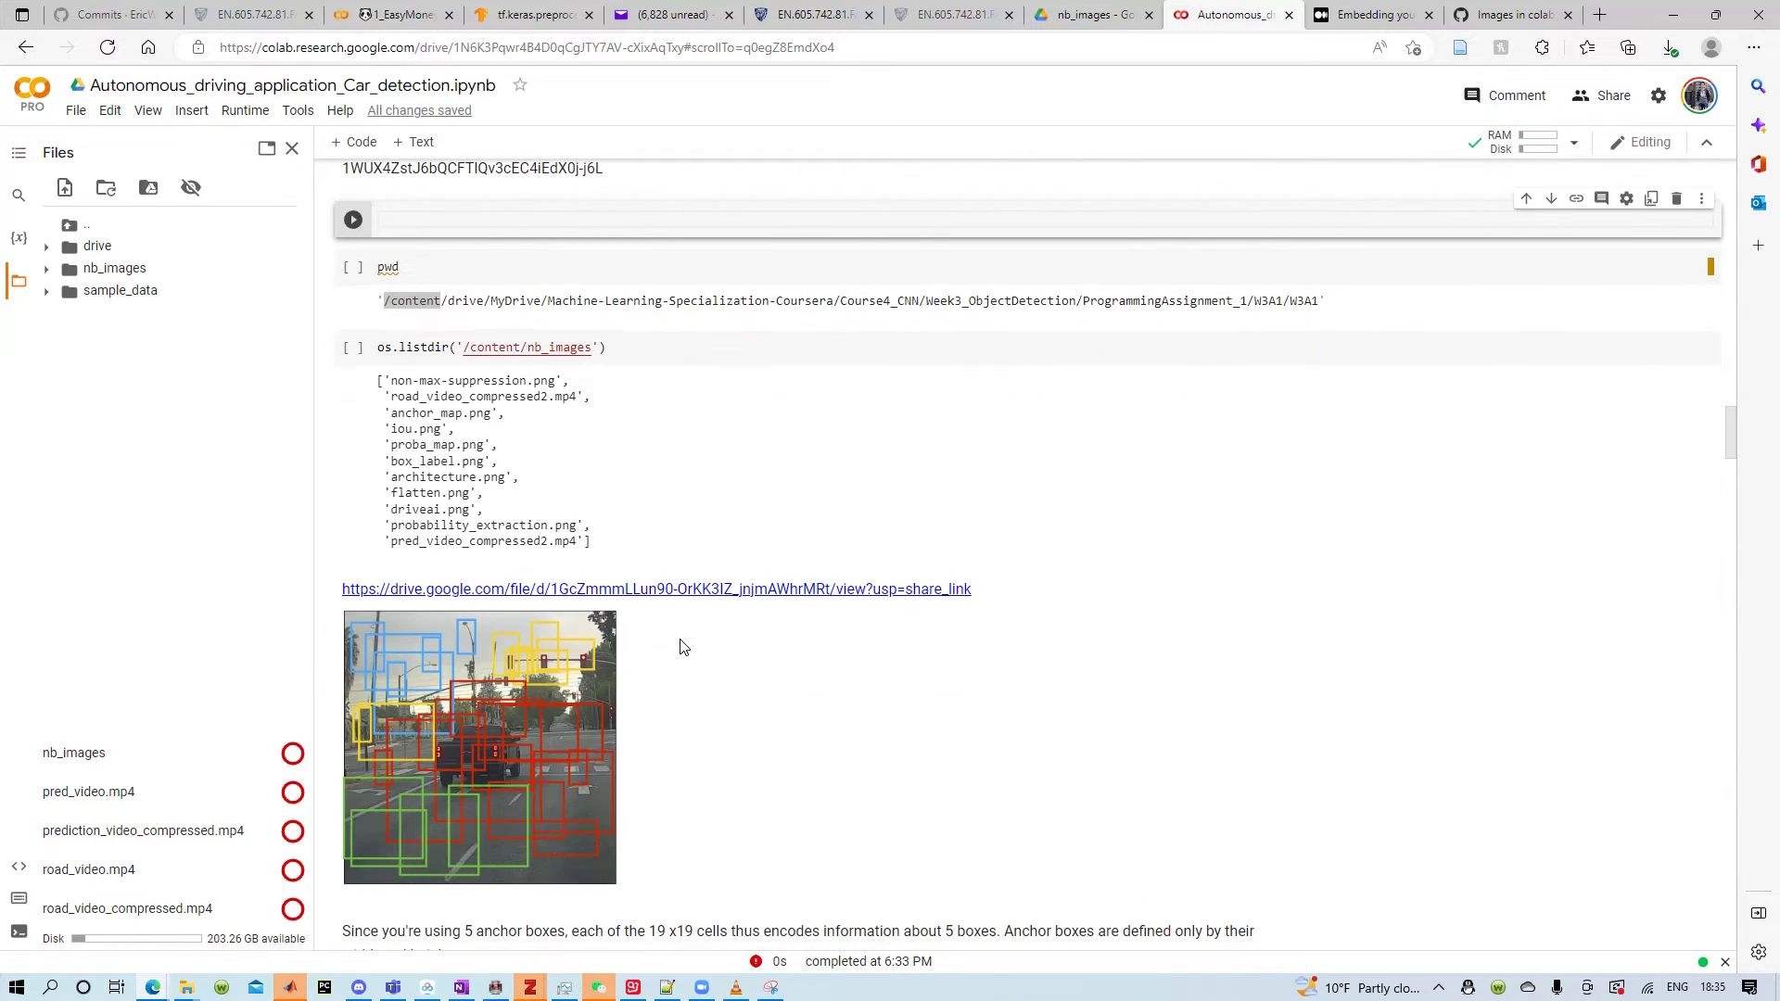
# - Select the example markdown cell's Drive img tag line, then close its editor
pyautogui.doubleClick(688, 729)
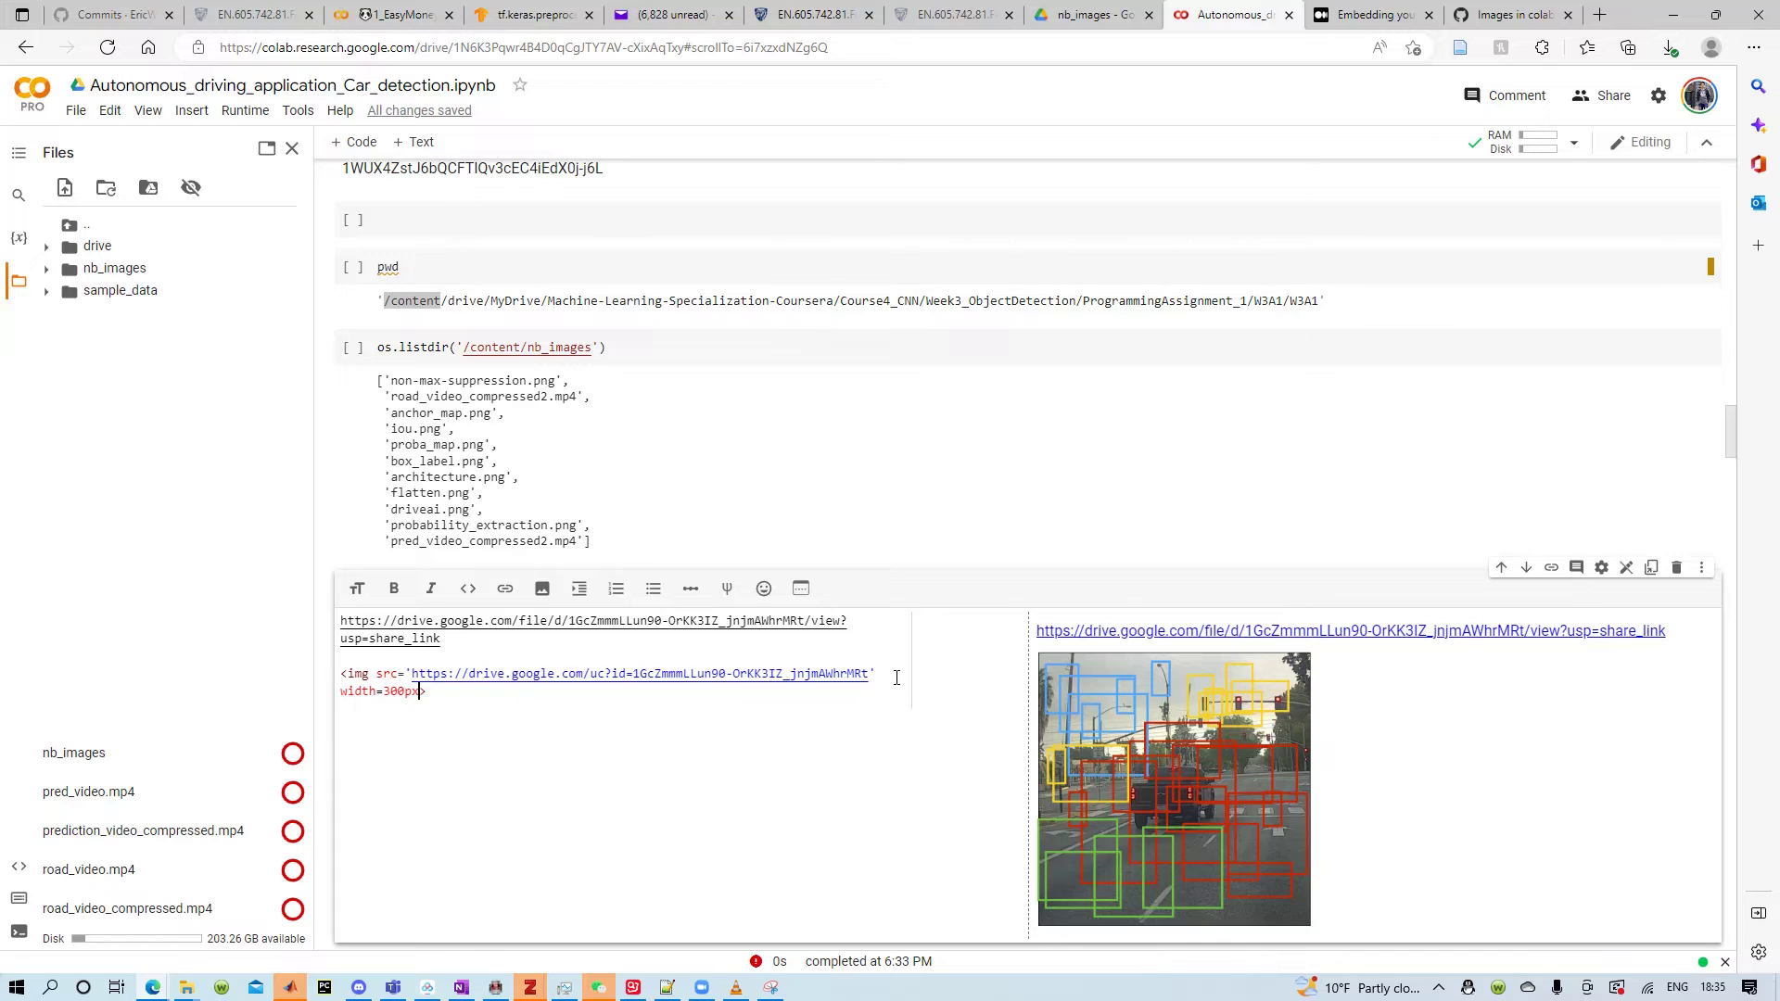
pyautogui.moveTo(449, 695); pyautogui.dragTo(345, 672)
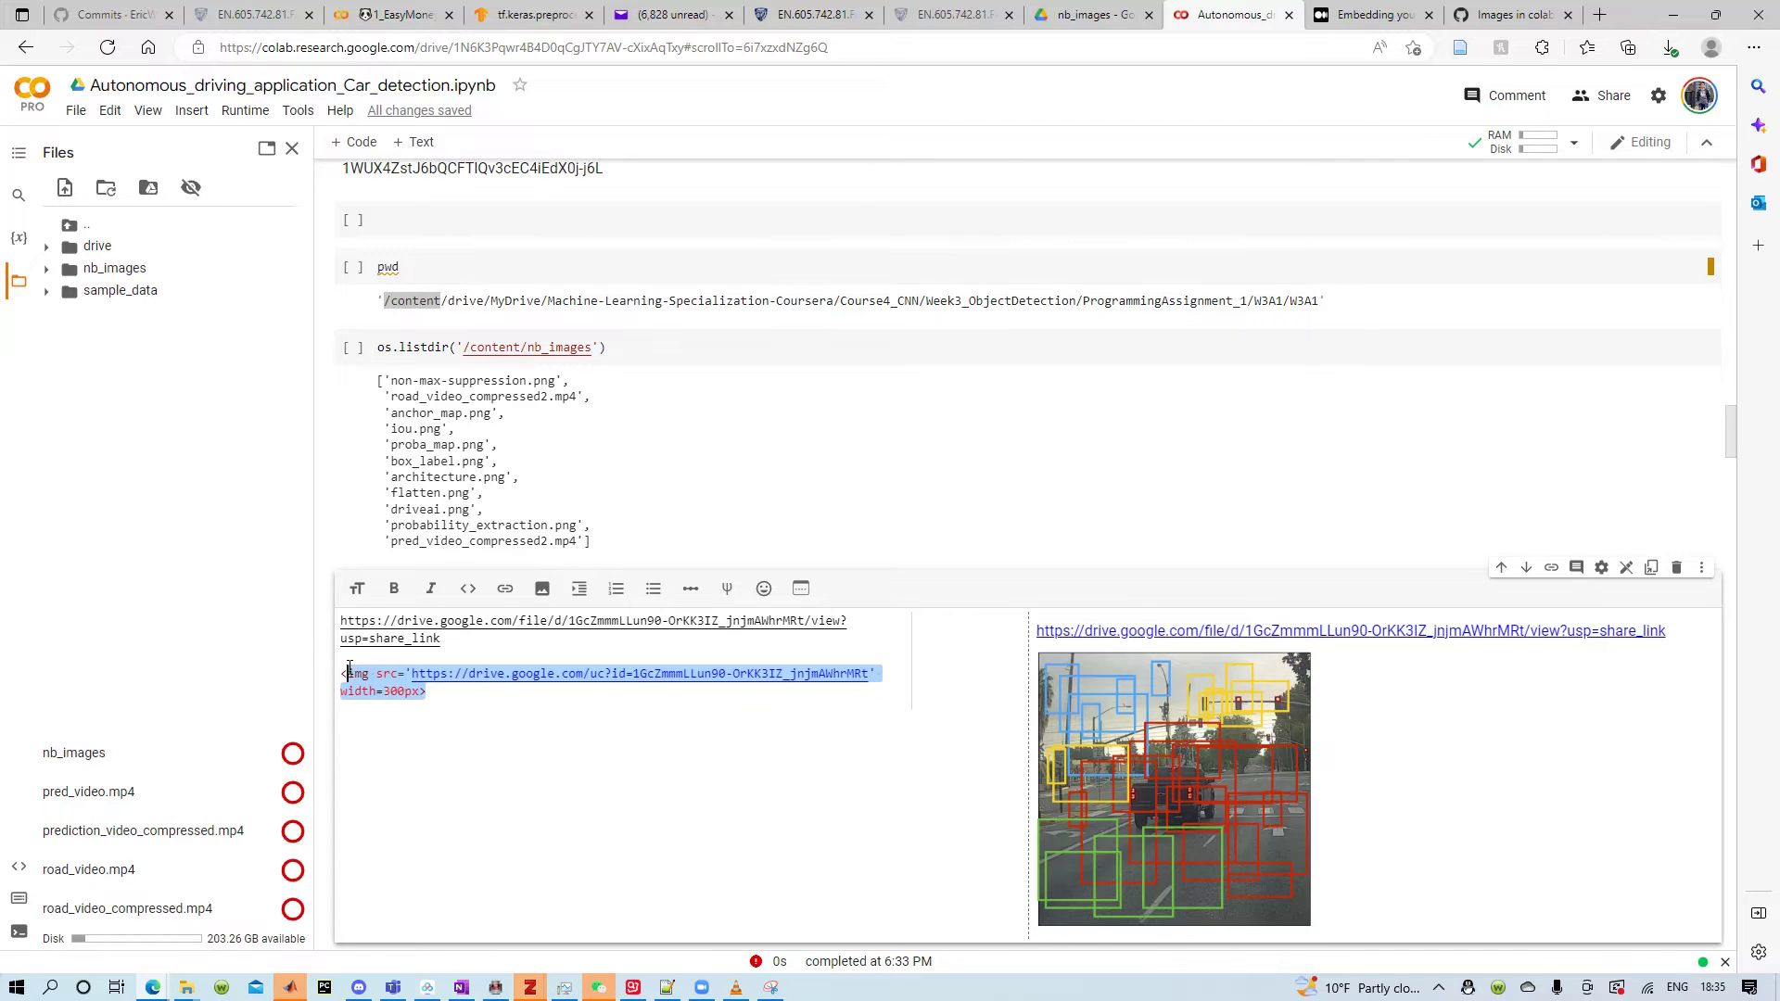
pyautogui.hotkey('shift', 'Return')
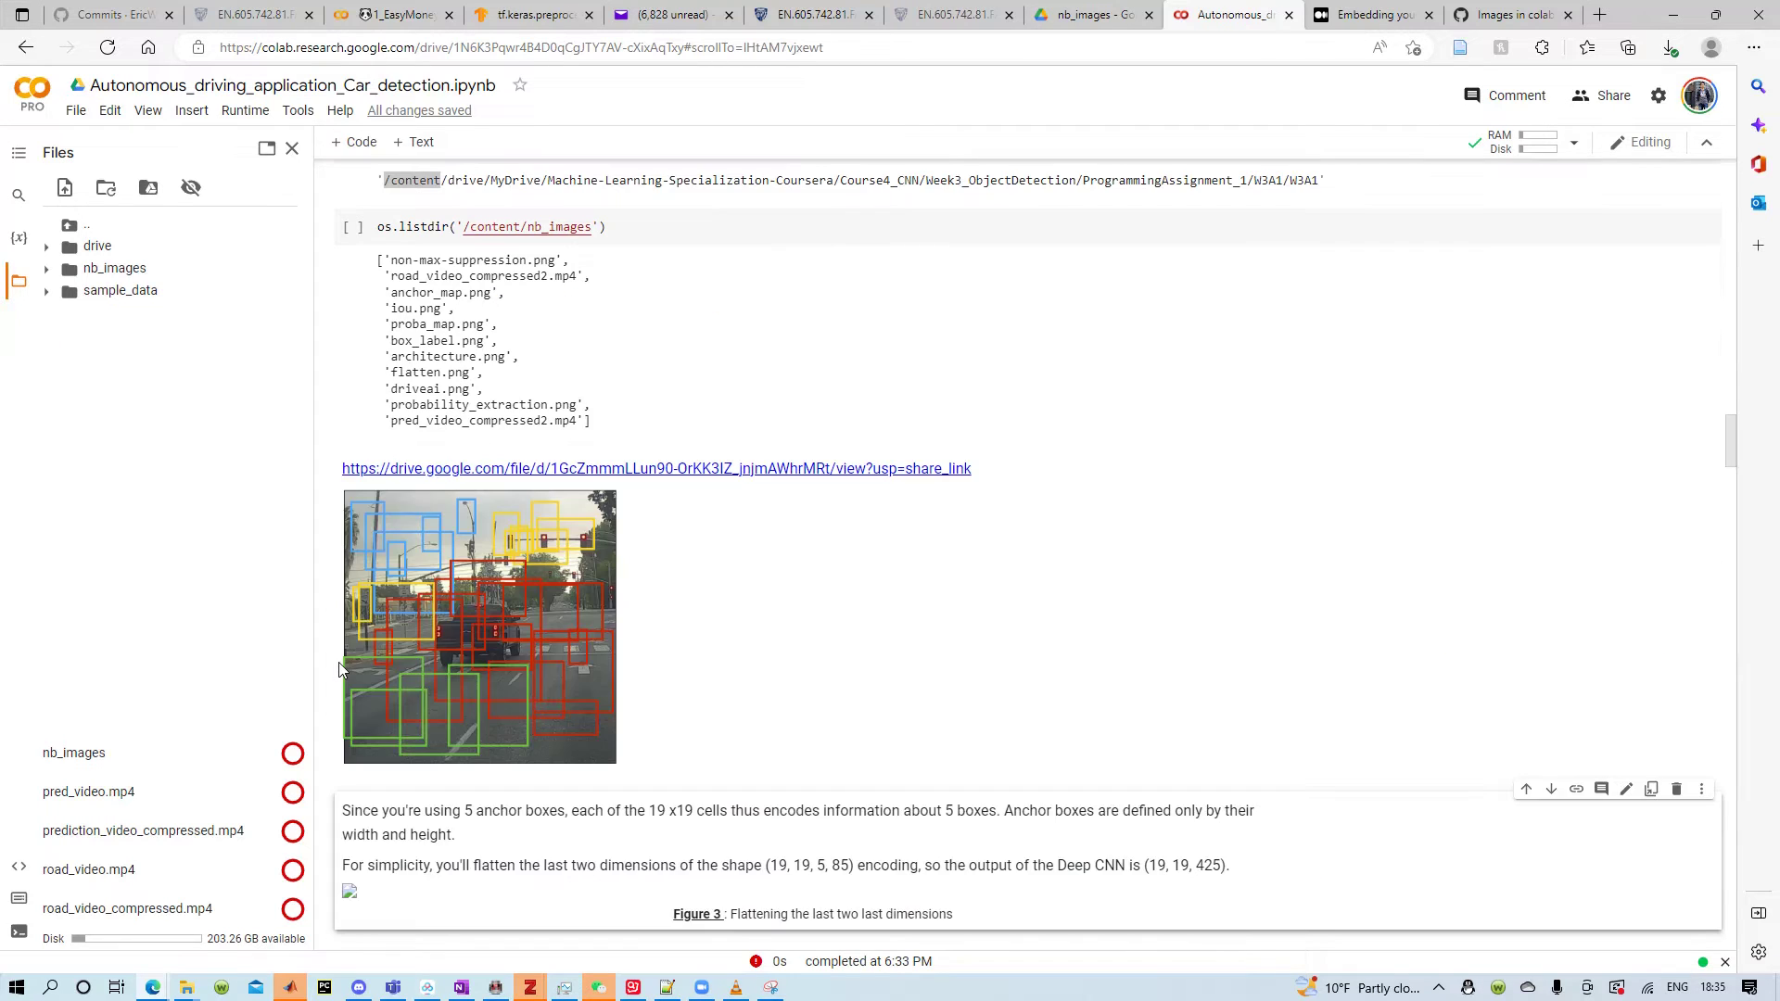
pyautogui.scroll(5, 763, 600)
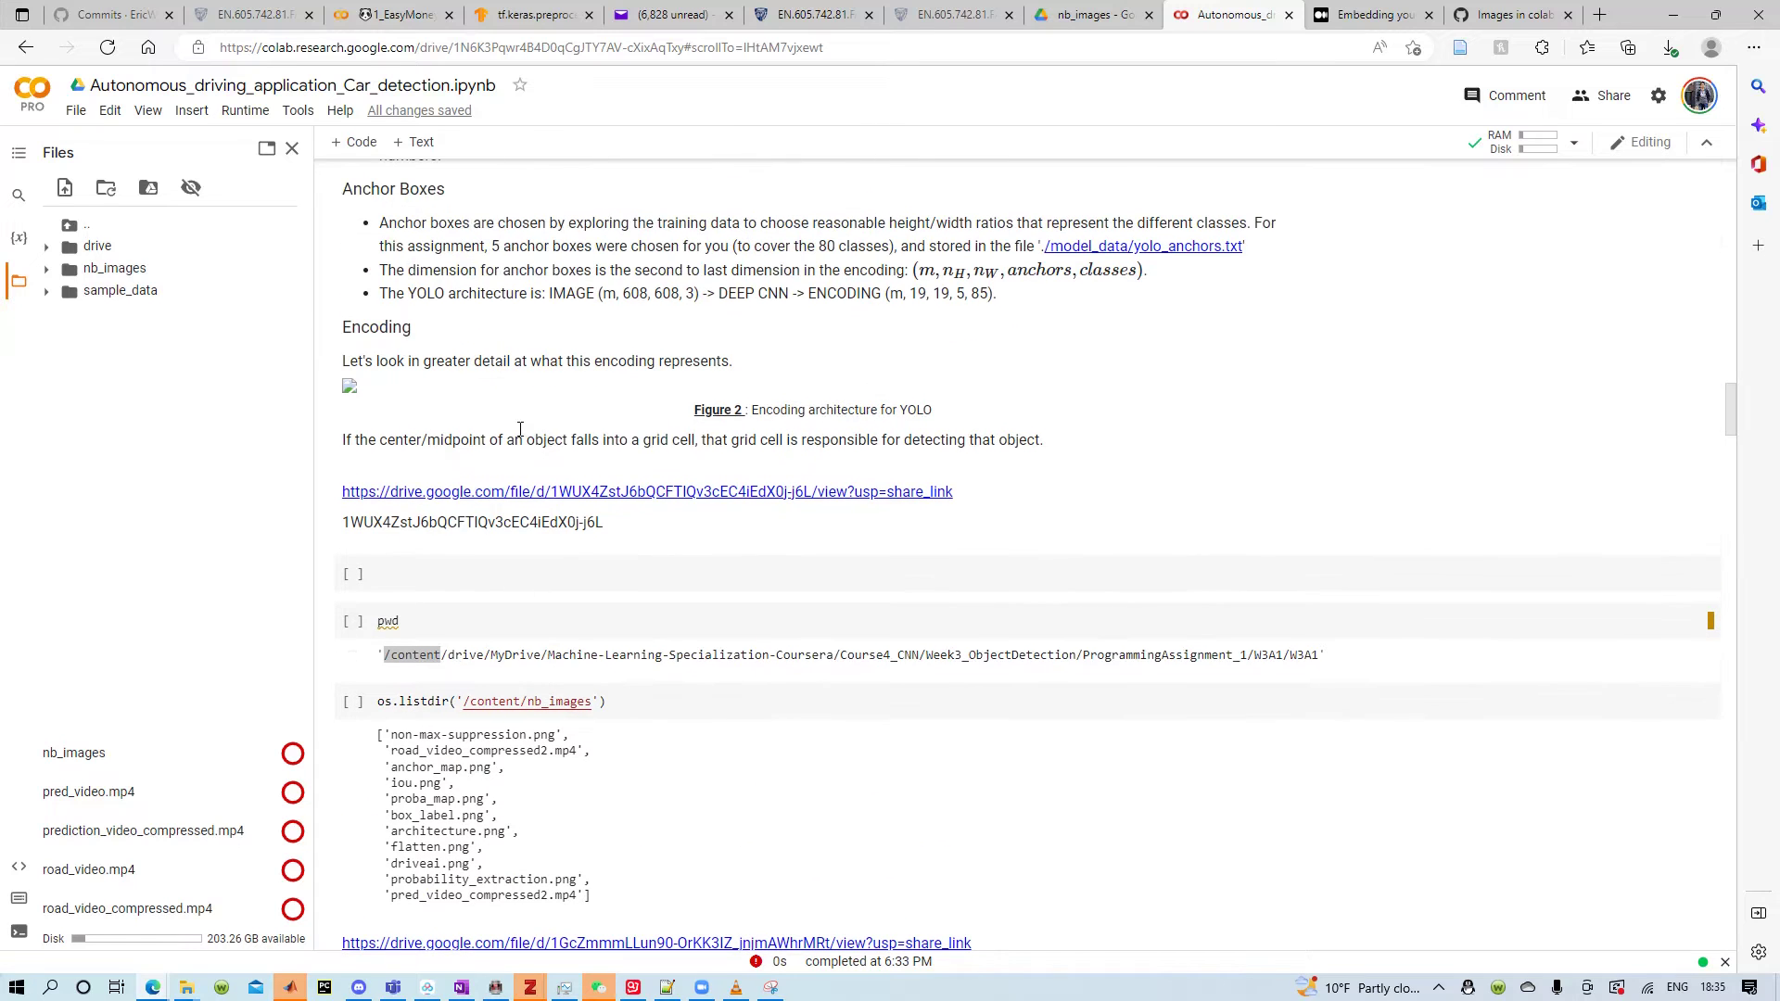
# - Replace Figure 2's inline style and local src with a Drive uc?id link, width 300px
pyautogui.doubleClick(479, 412)
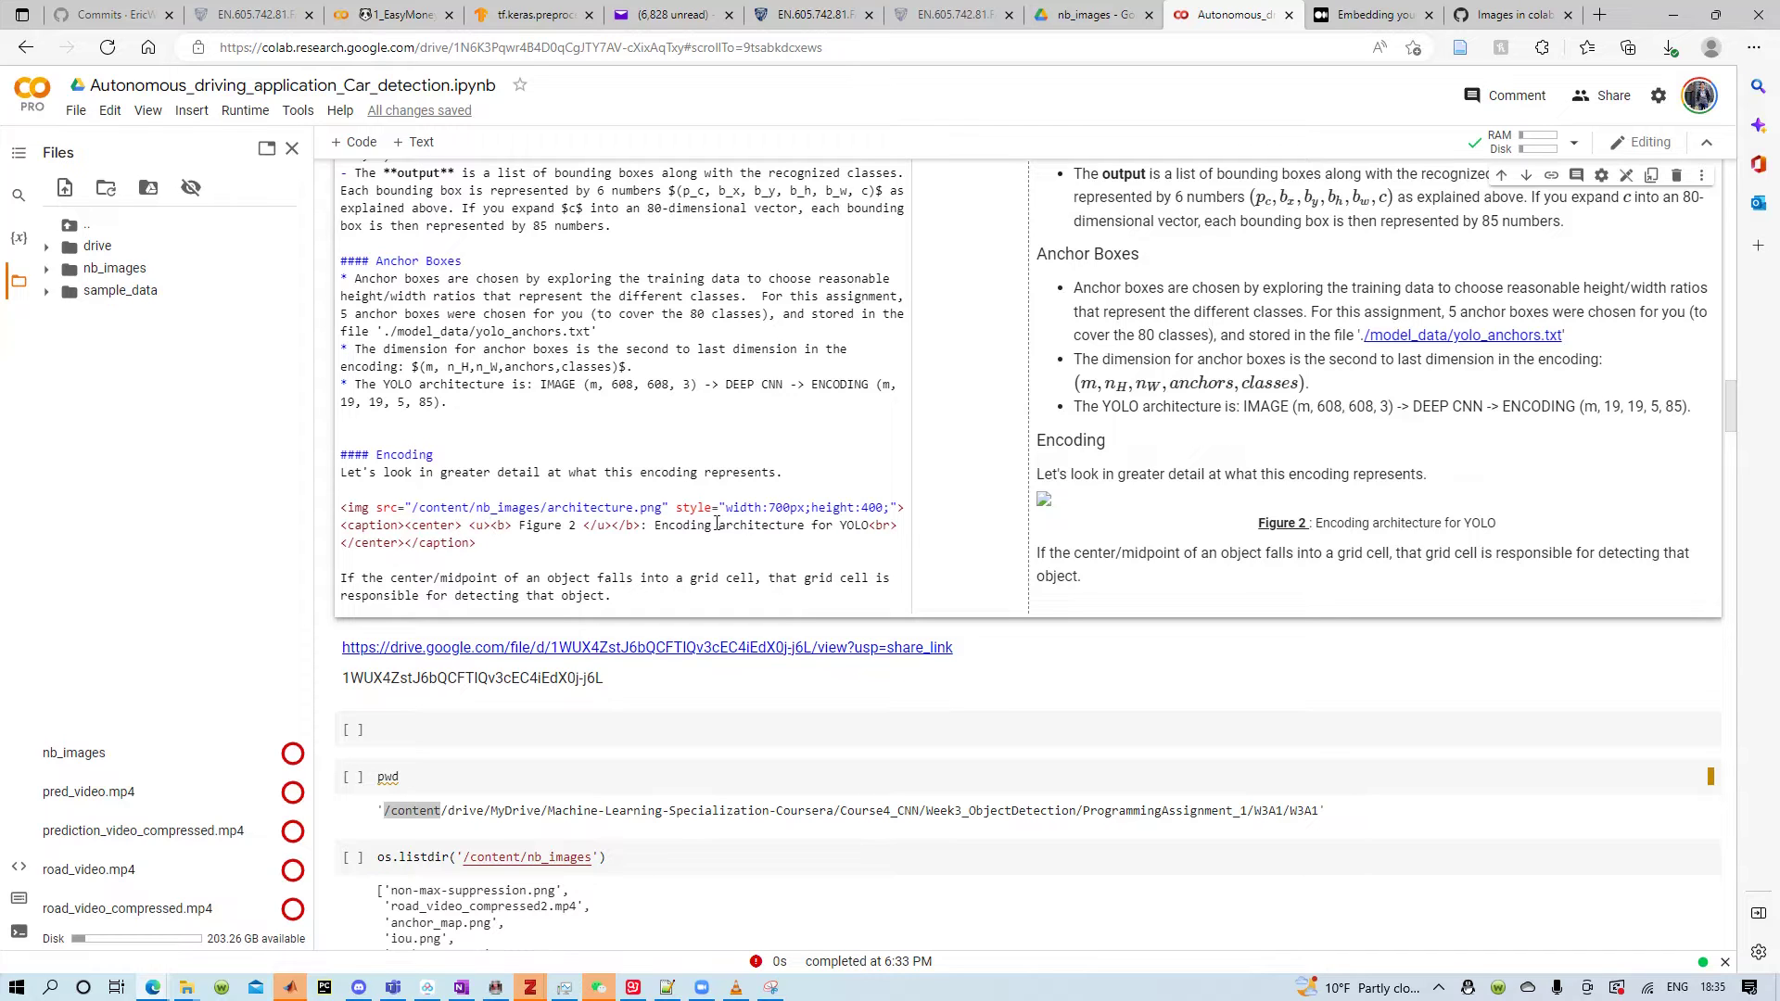
pyautogui.moveTo(898, 507); pyautogui.dragTo(678, 507)
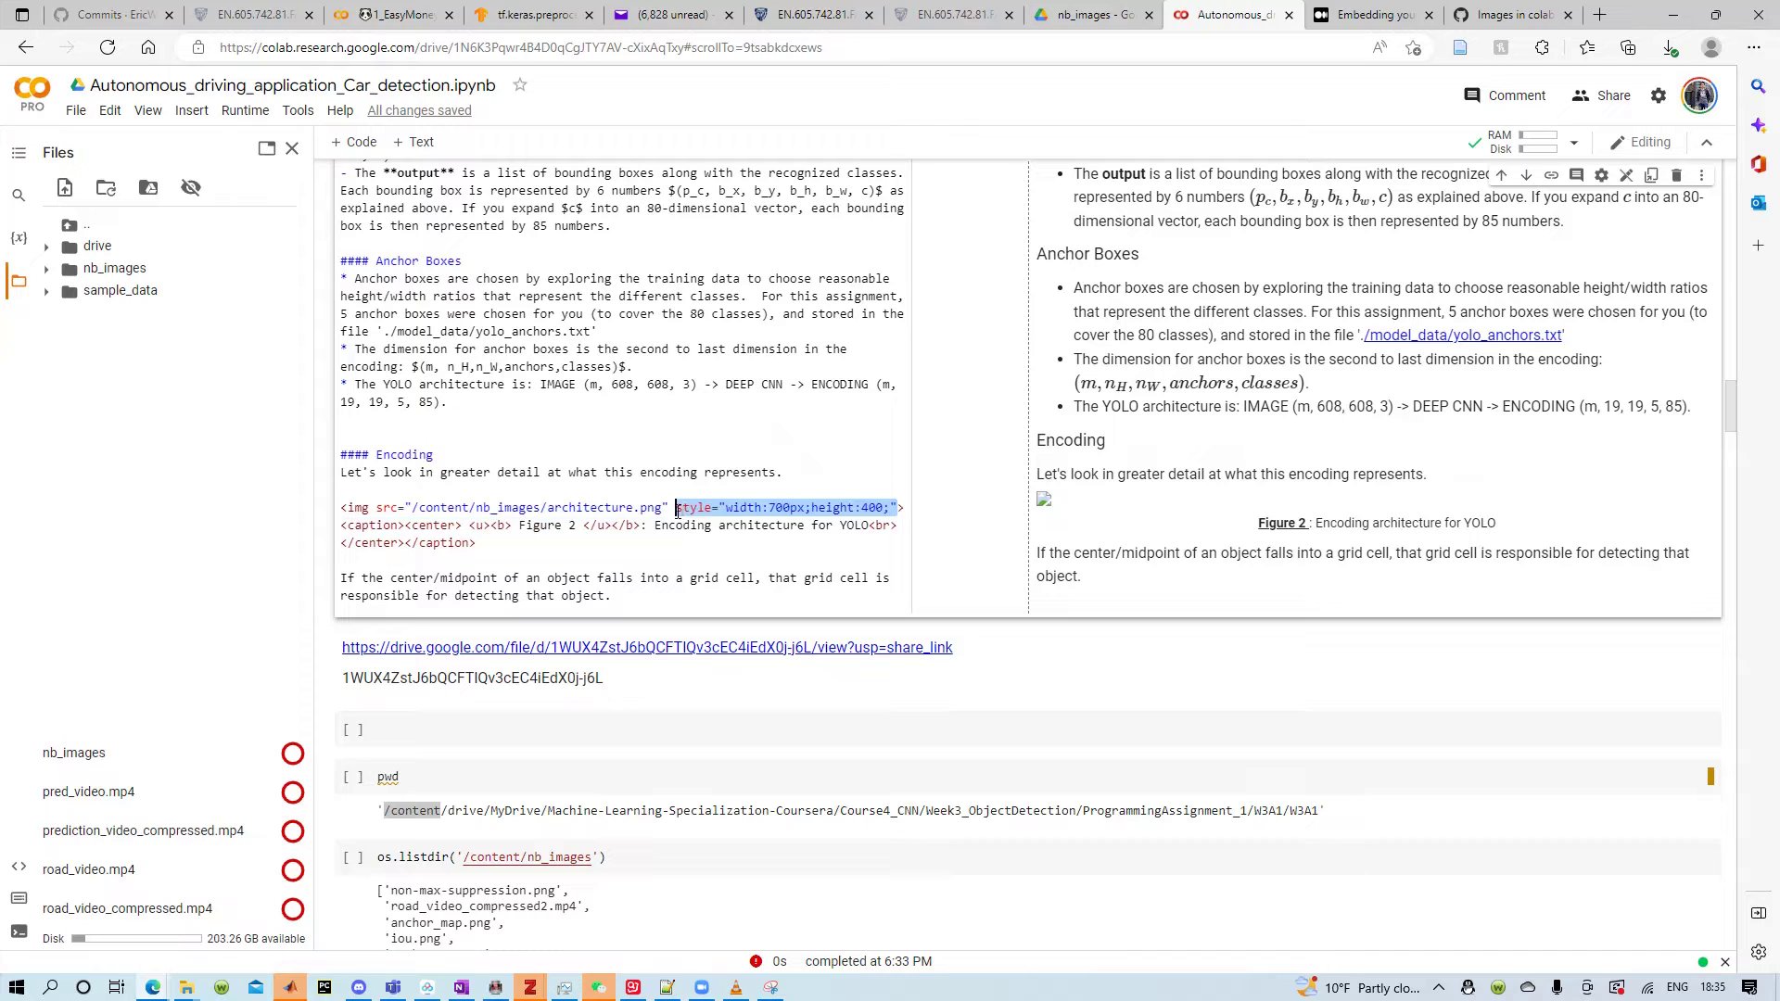
pyautogui.press('Delete')
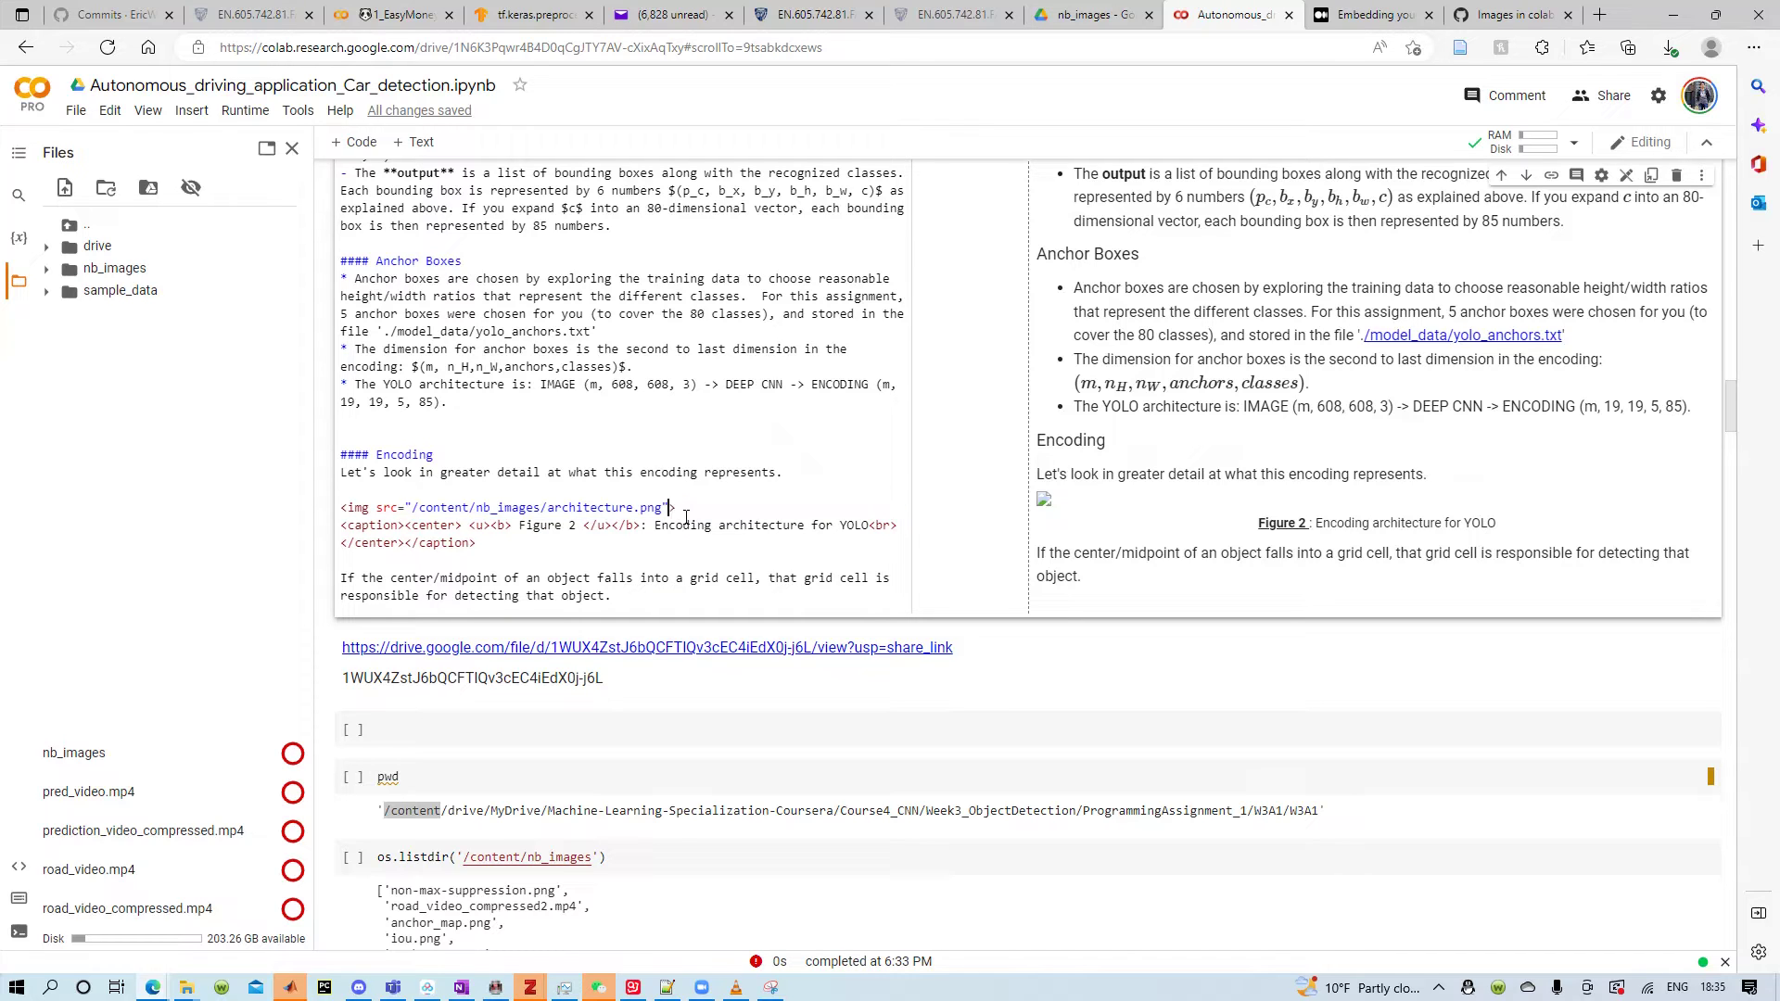
pyautogui.press('BackSpace')
pyautogui.press('BackSpace')
pyautogui.press('BackSpace')
pyautogui.press('BackSpace')
pyautogui.press('BackSpace')
pyautogui.press('BackSpace')
pyautogui.press('BackSpace')
pyautogui.press('BackSpace')
pyautogui.press('BackSpace')
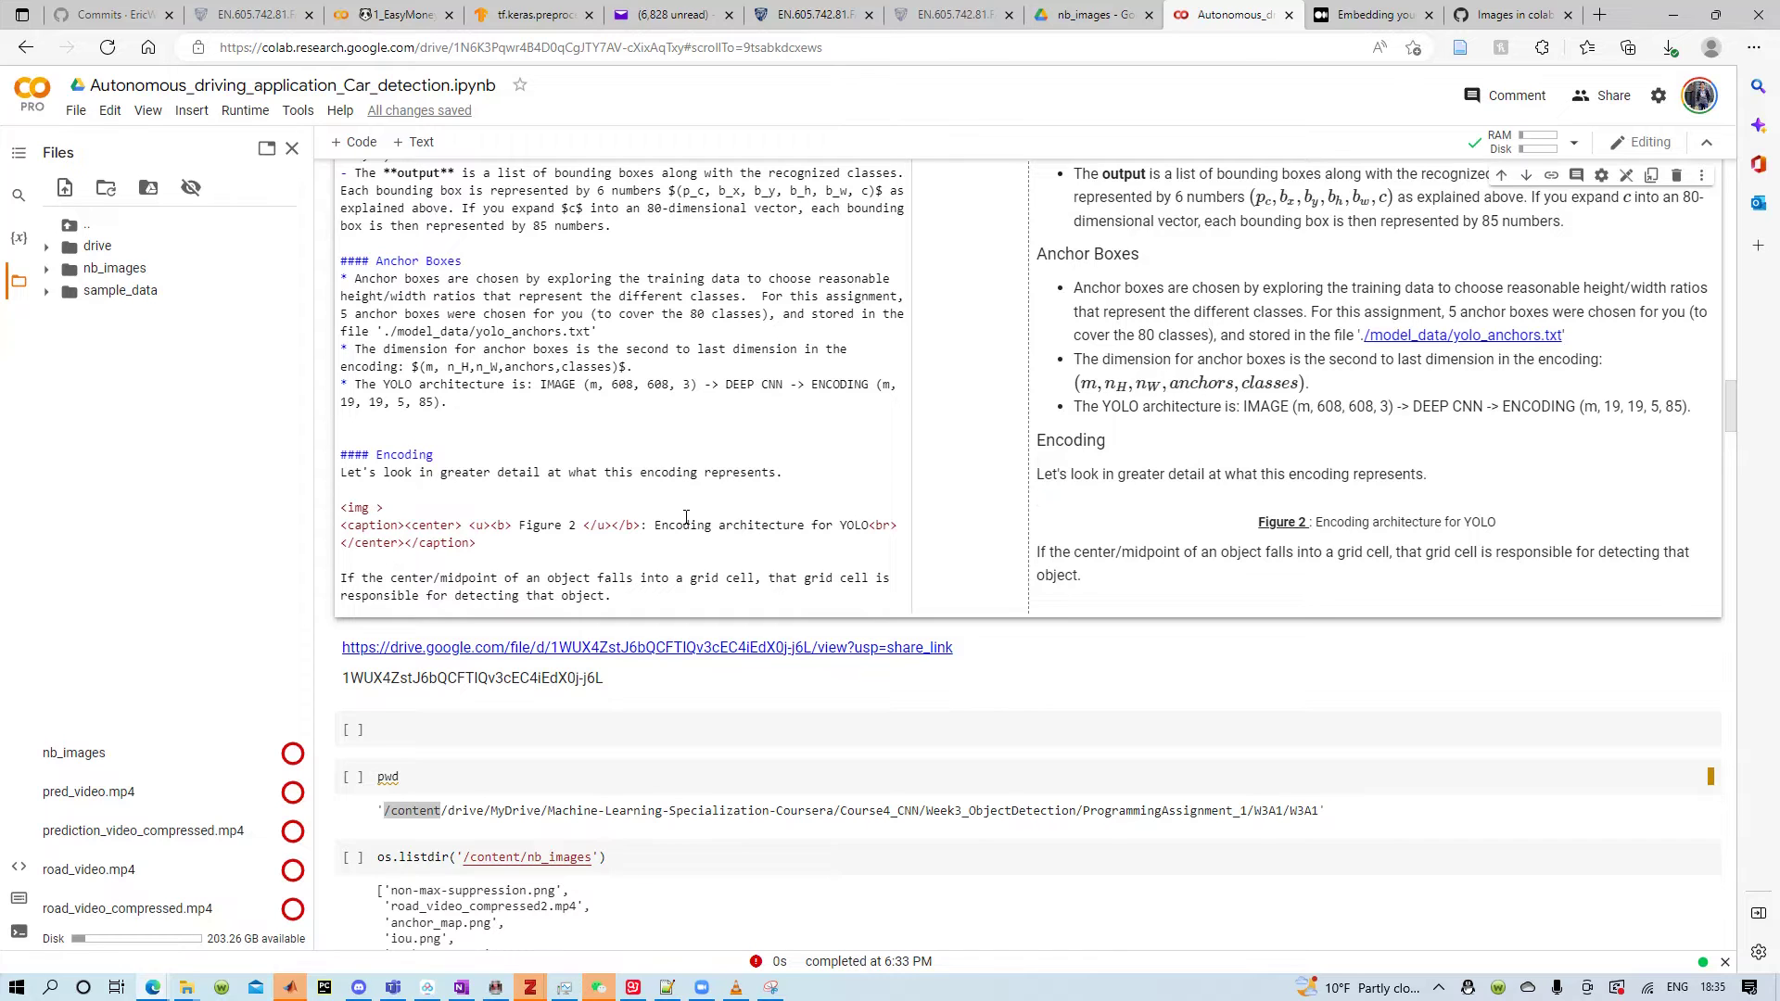
pyautogui.hotkey('ctrl', 'v')
pyautogui.hotkey('ctrl', 'v')
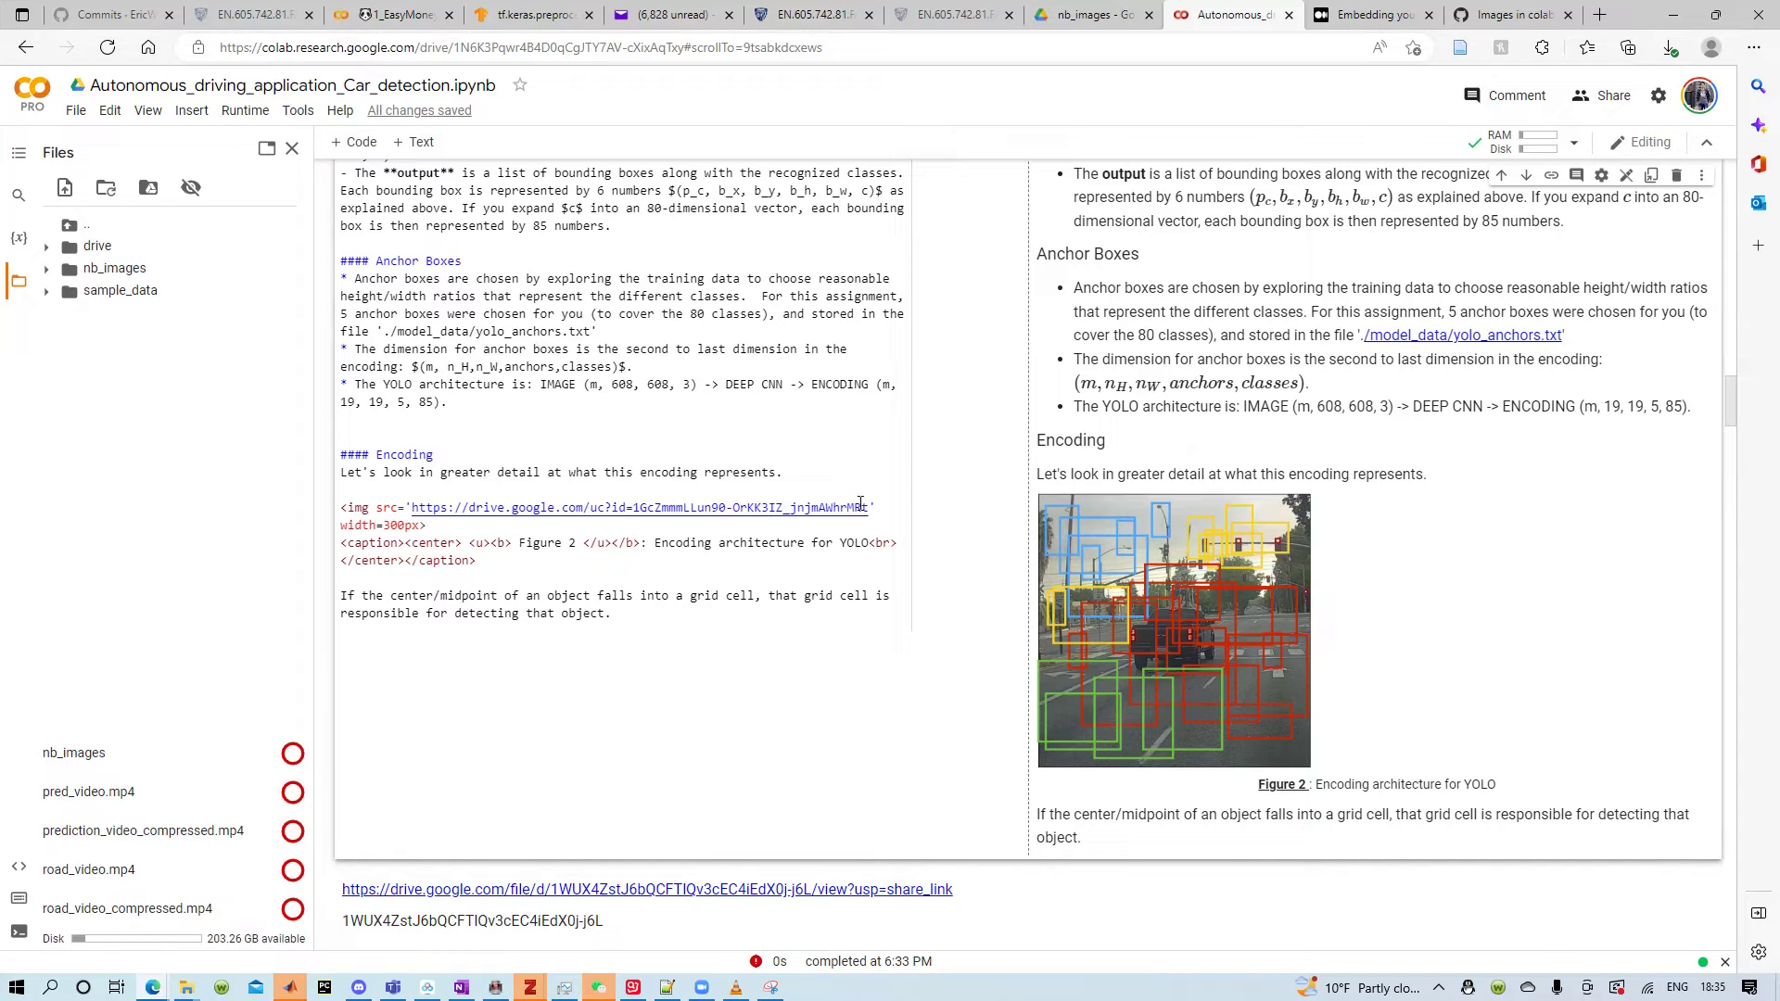
pyautogui.press('End')
pyautogui.hotkey('shift', 'Return')
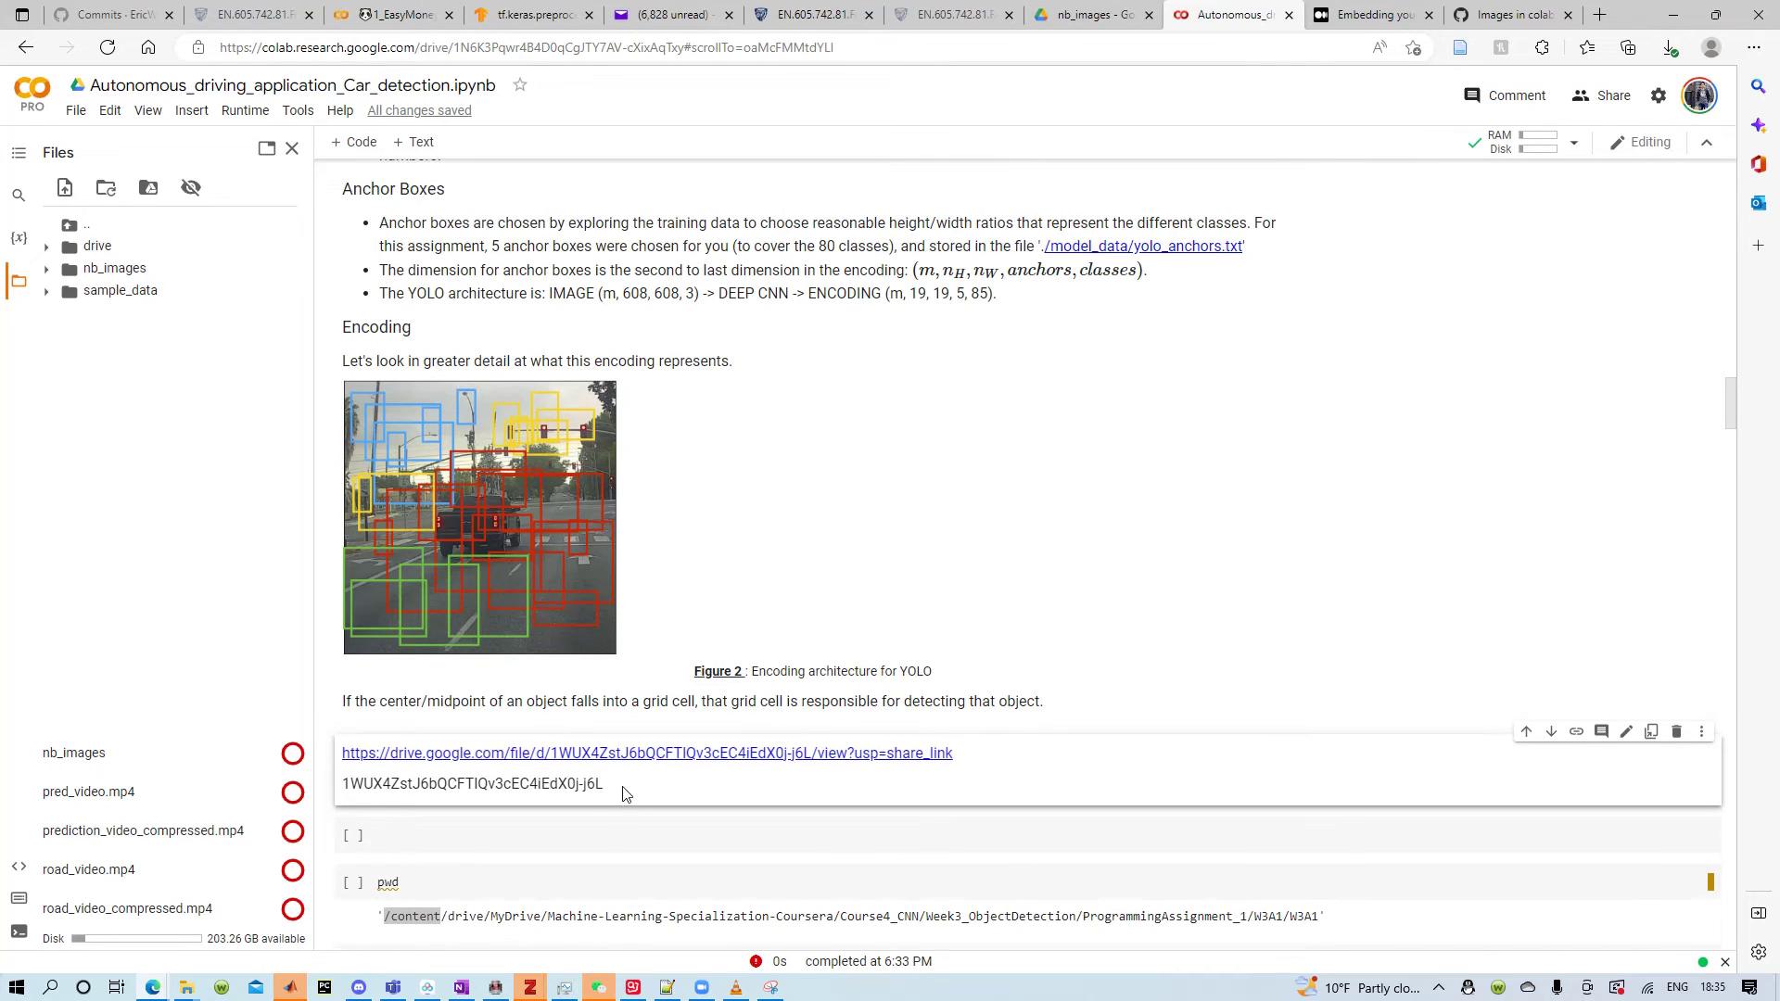
pyautogui.moveTo(621, 794); pyautogui.dragTo(374, 768)
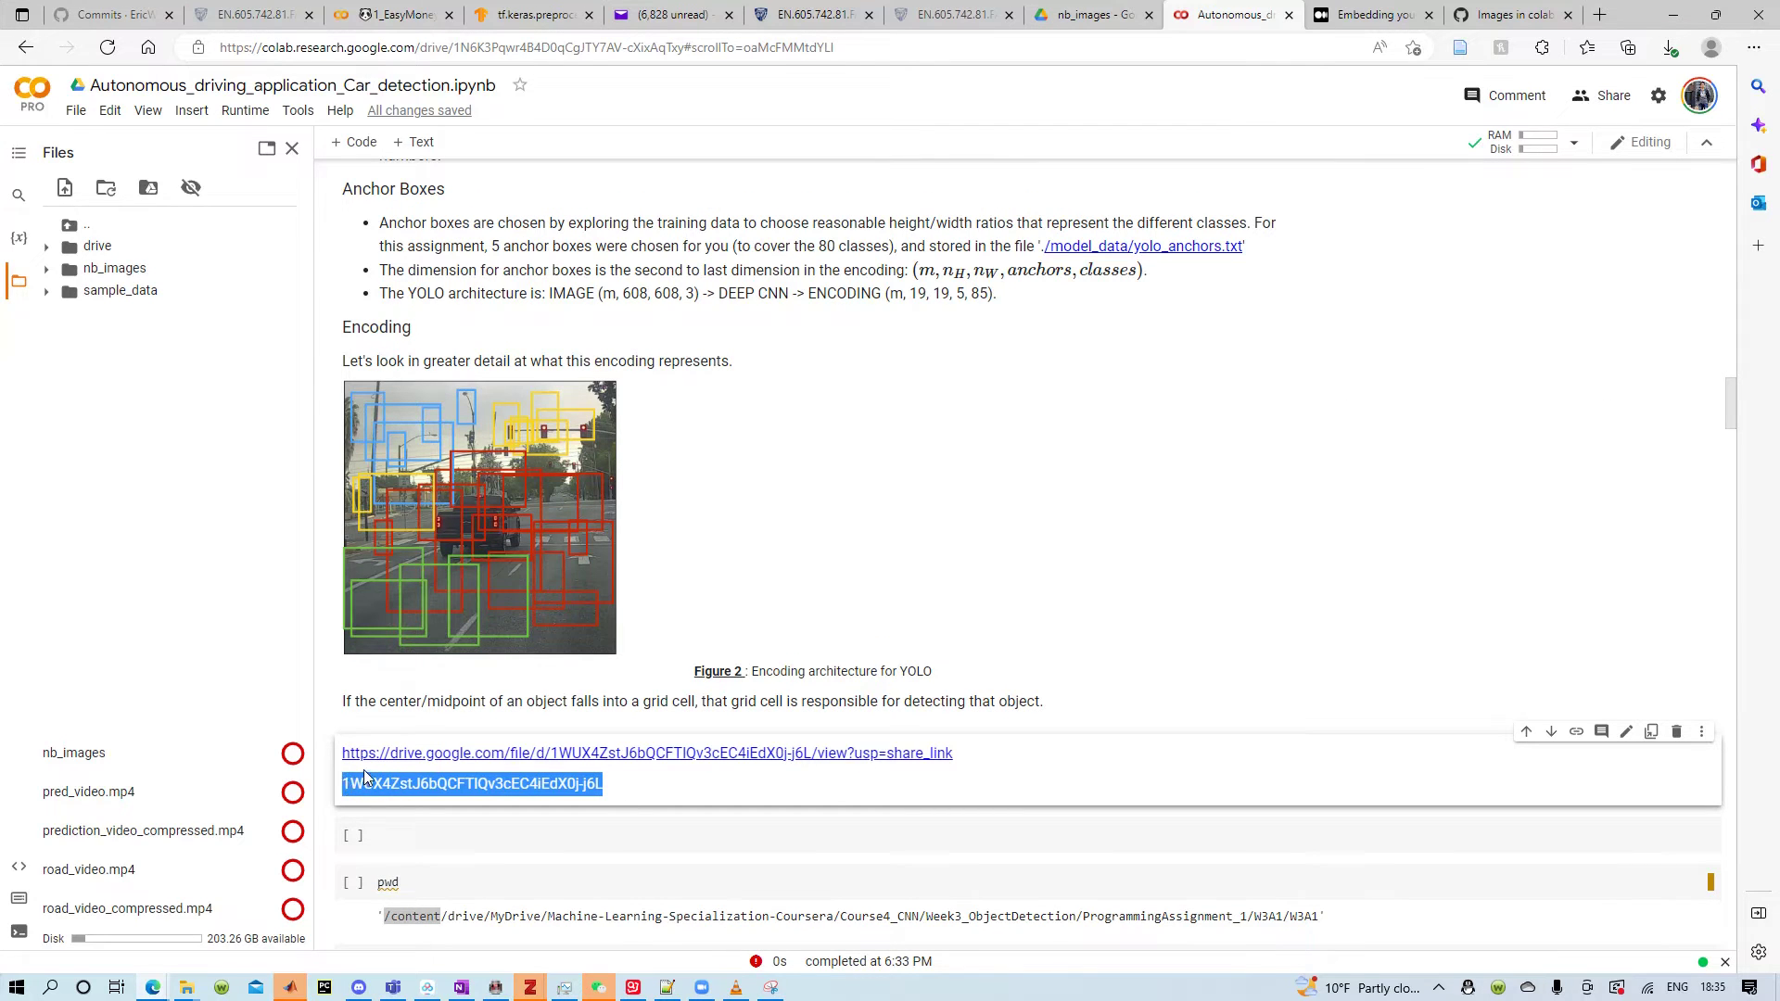
pyautogui.doubleClick(854, 470)
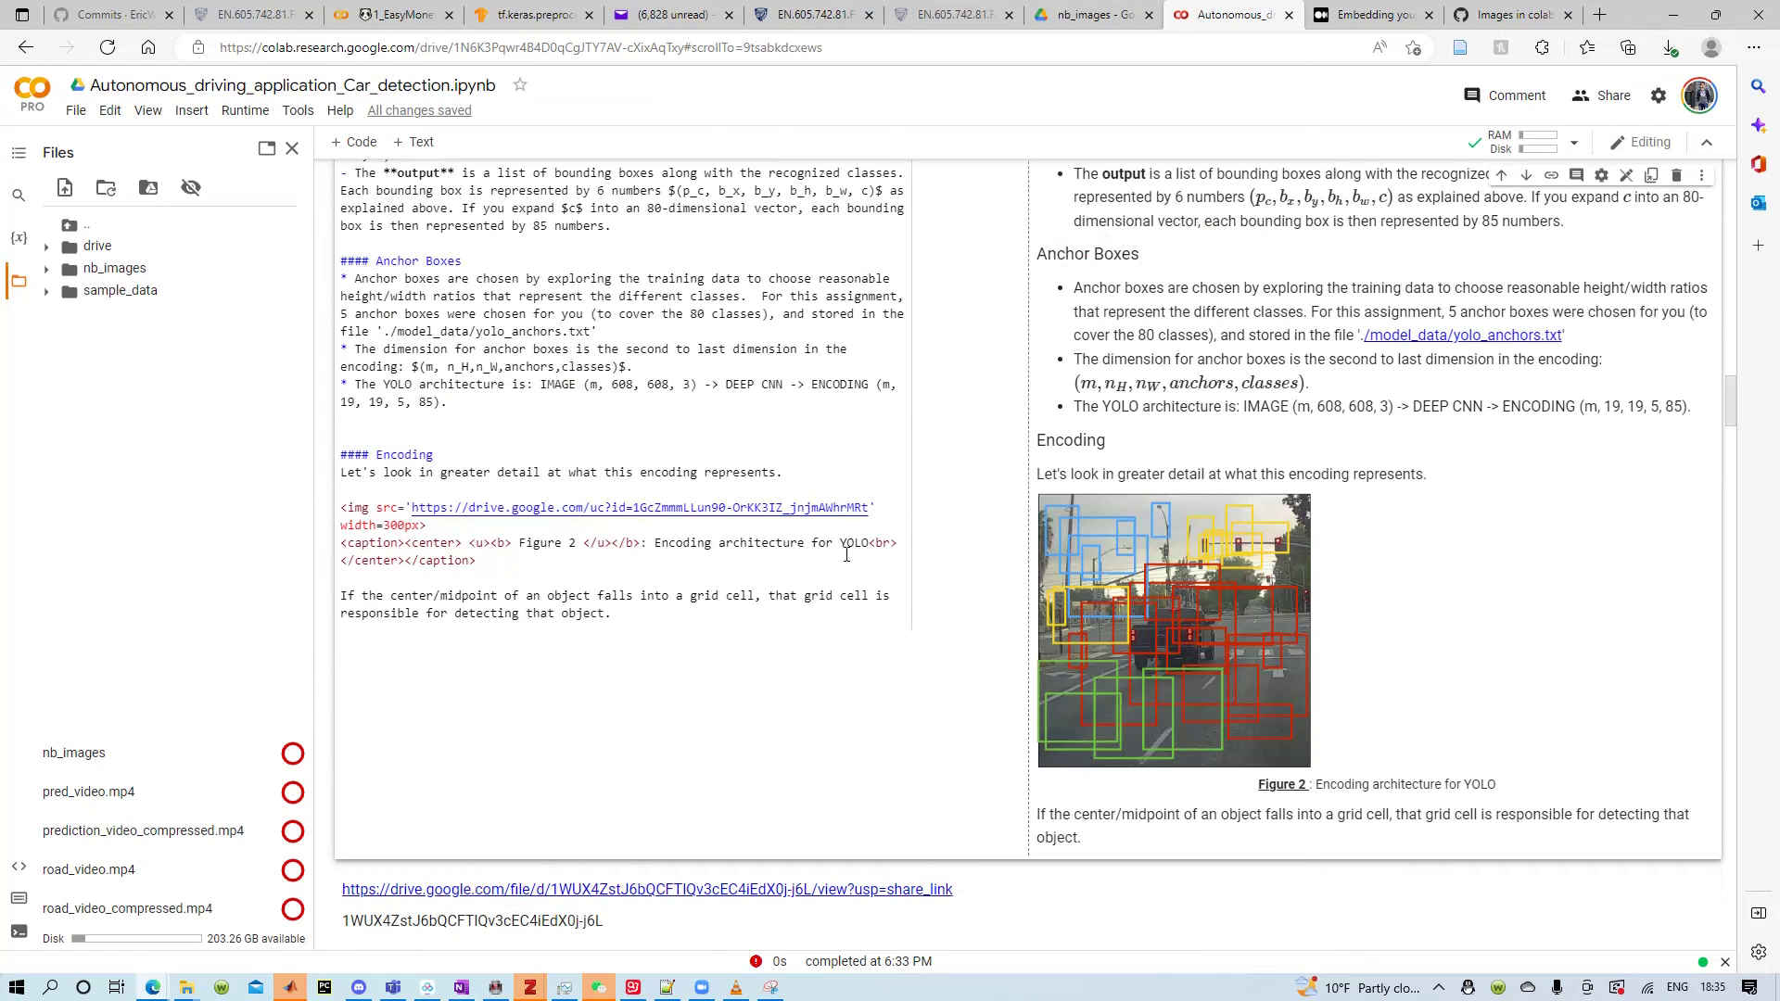
pyautogui.click(907, 509)
pyautogui.hotkey('shift', 'Left')
pyautogui.hotkey('shift', 'Left')
pyautogui.hotkey('shift', 'Left')
pyautogui.hotkey('shift', 'Left')
pyautogui.hotkey('shift', 'Left')
pyautogui.hotkey('shift', 'Left')
pyautogui.hotkey('shift', 'Left')
pyautogui.hotkey('shift', 'Left')
pyautogui.hotkey('shift', 'Left')
pyautogui.hotkey('shift', 'Left')
pyautogui.hotkey('shift', 'Left')
pyautogui.hotkey('shift', 'Left')
pyautogui.hotkey('shift', 'Left')
pyautogui.hotkey('shift', 'Left')
pyautogui.hotkey('shift', 'Left')
pyautogui.hotkey('shift', 'Left')
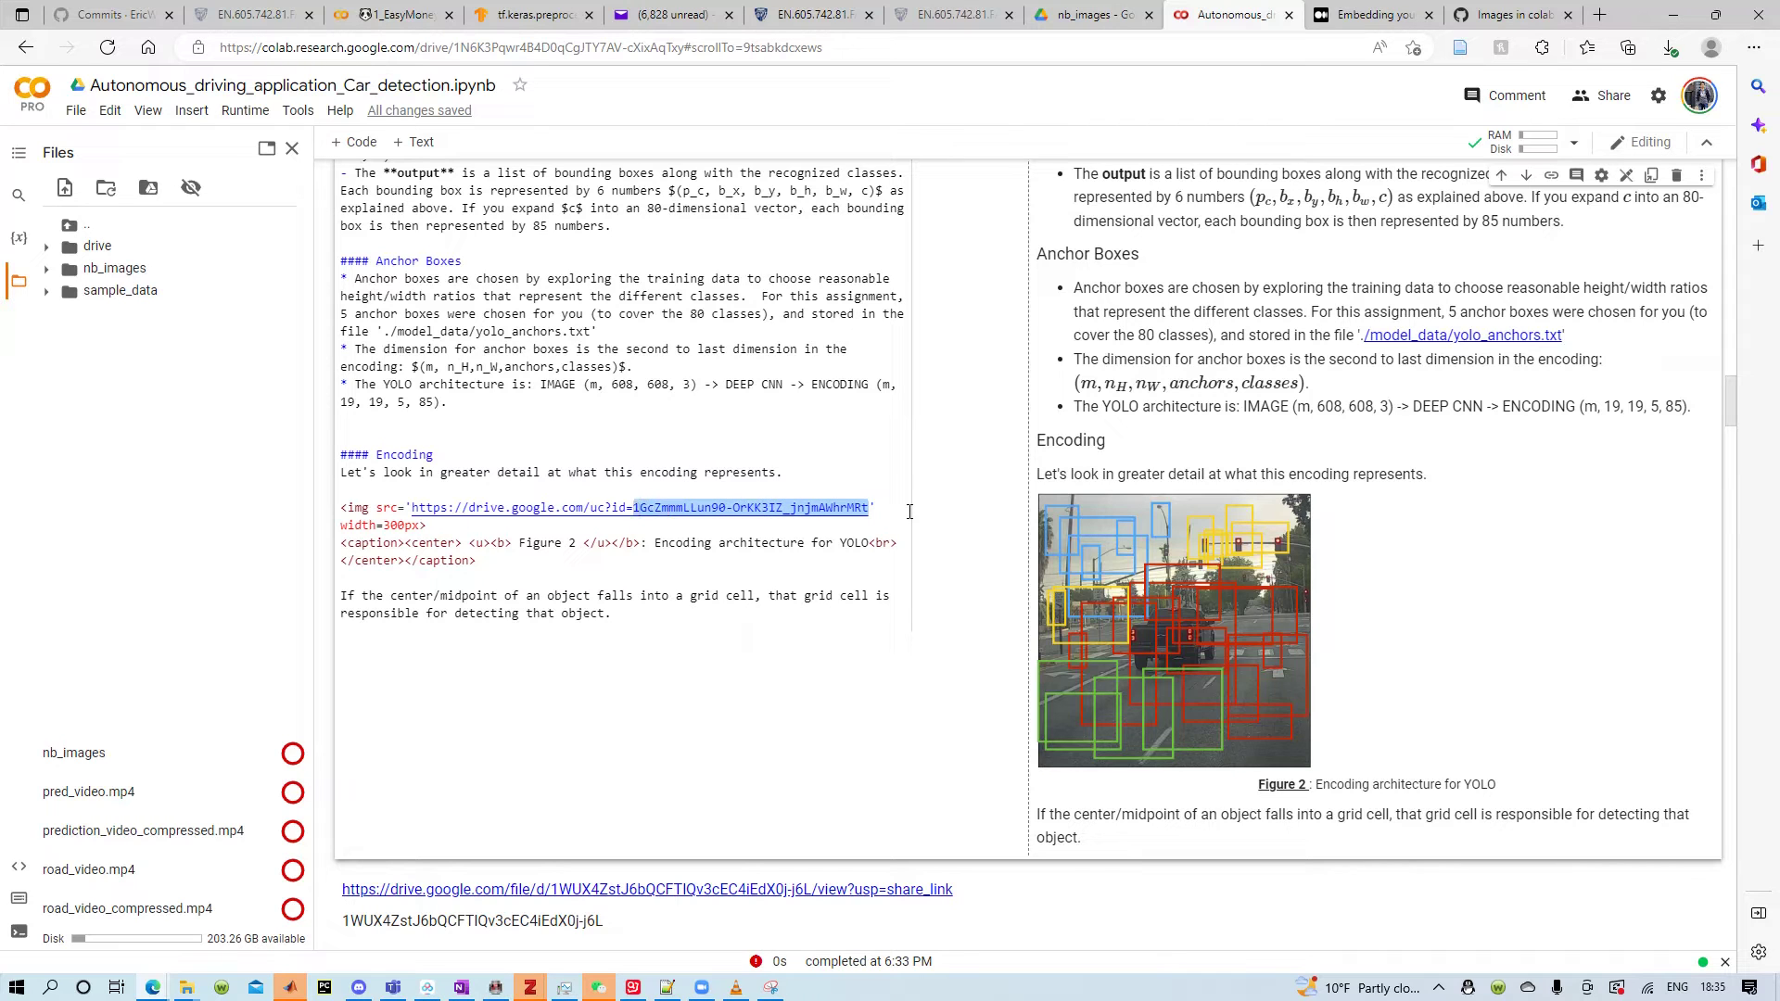
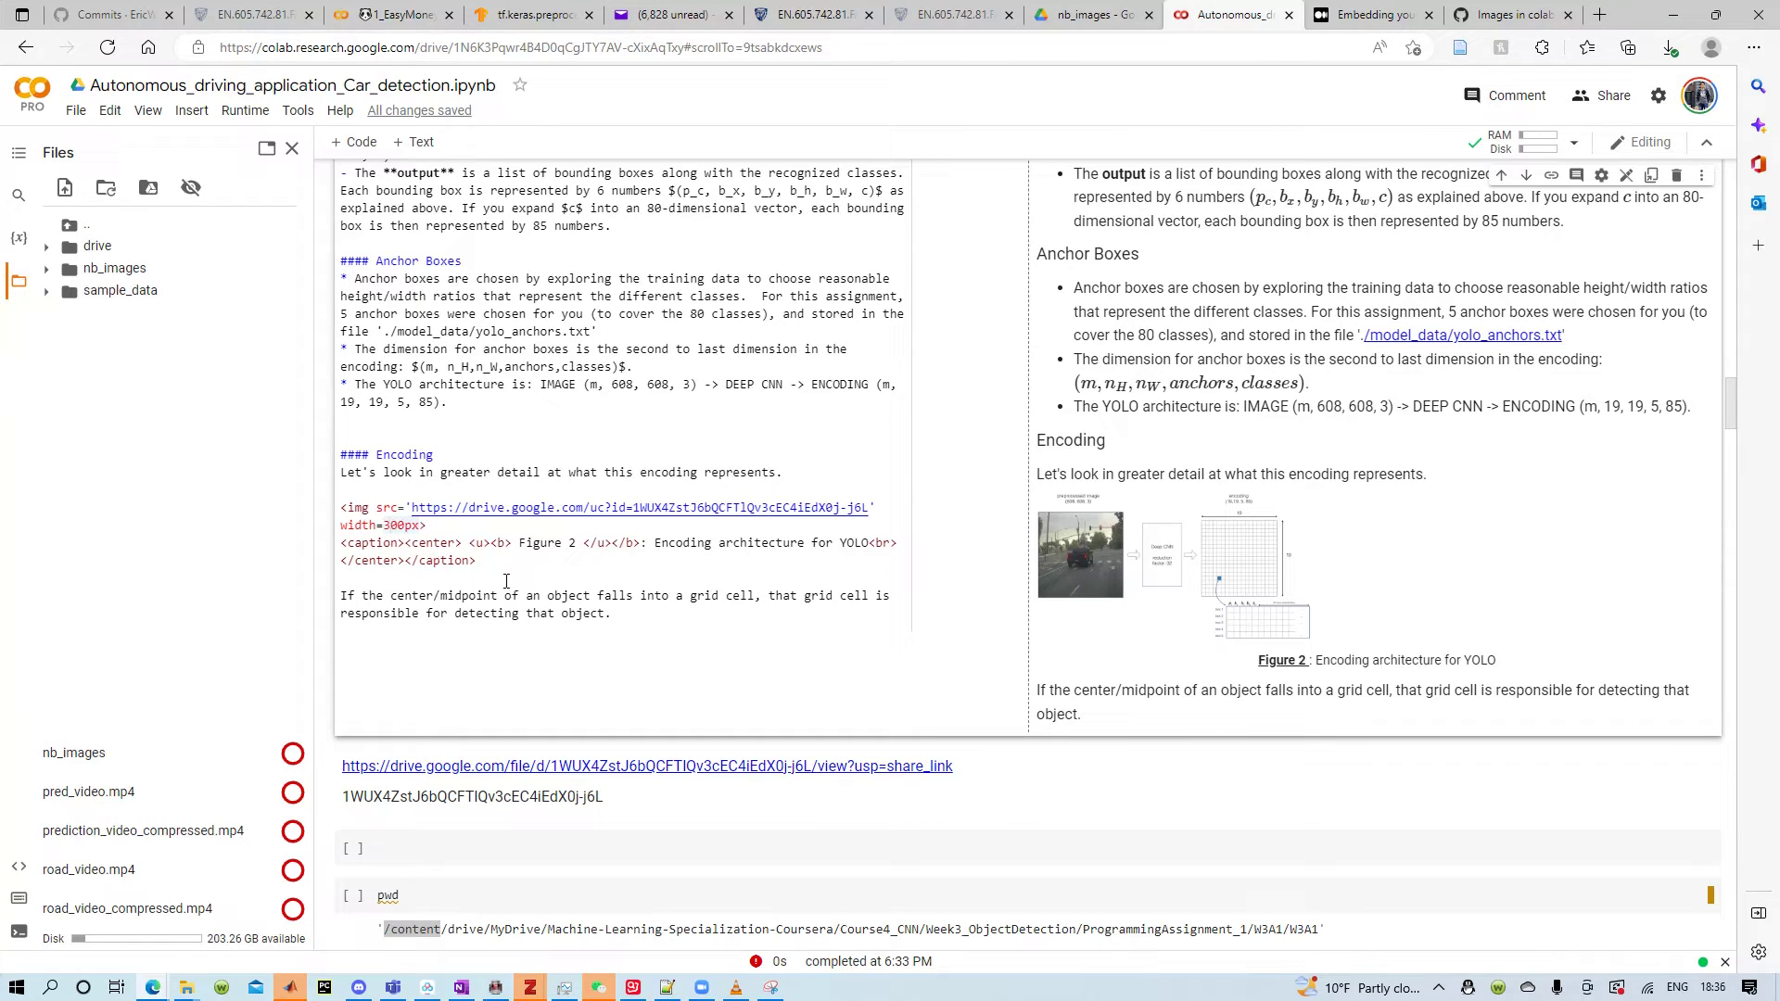
# - Widen Figure 2 to 600px and try a quoted align='center' attribute
pyautogui.press('BackSpace')
pyautogui.write('6')
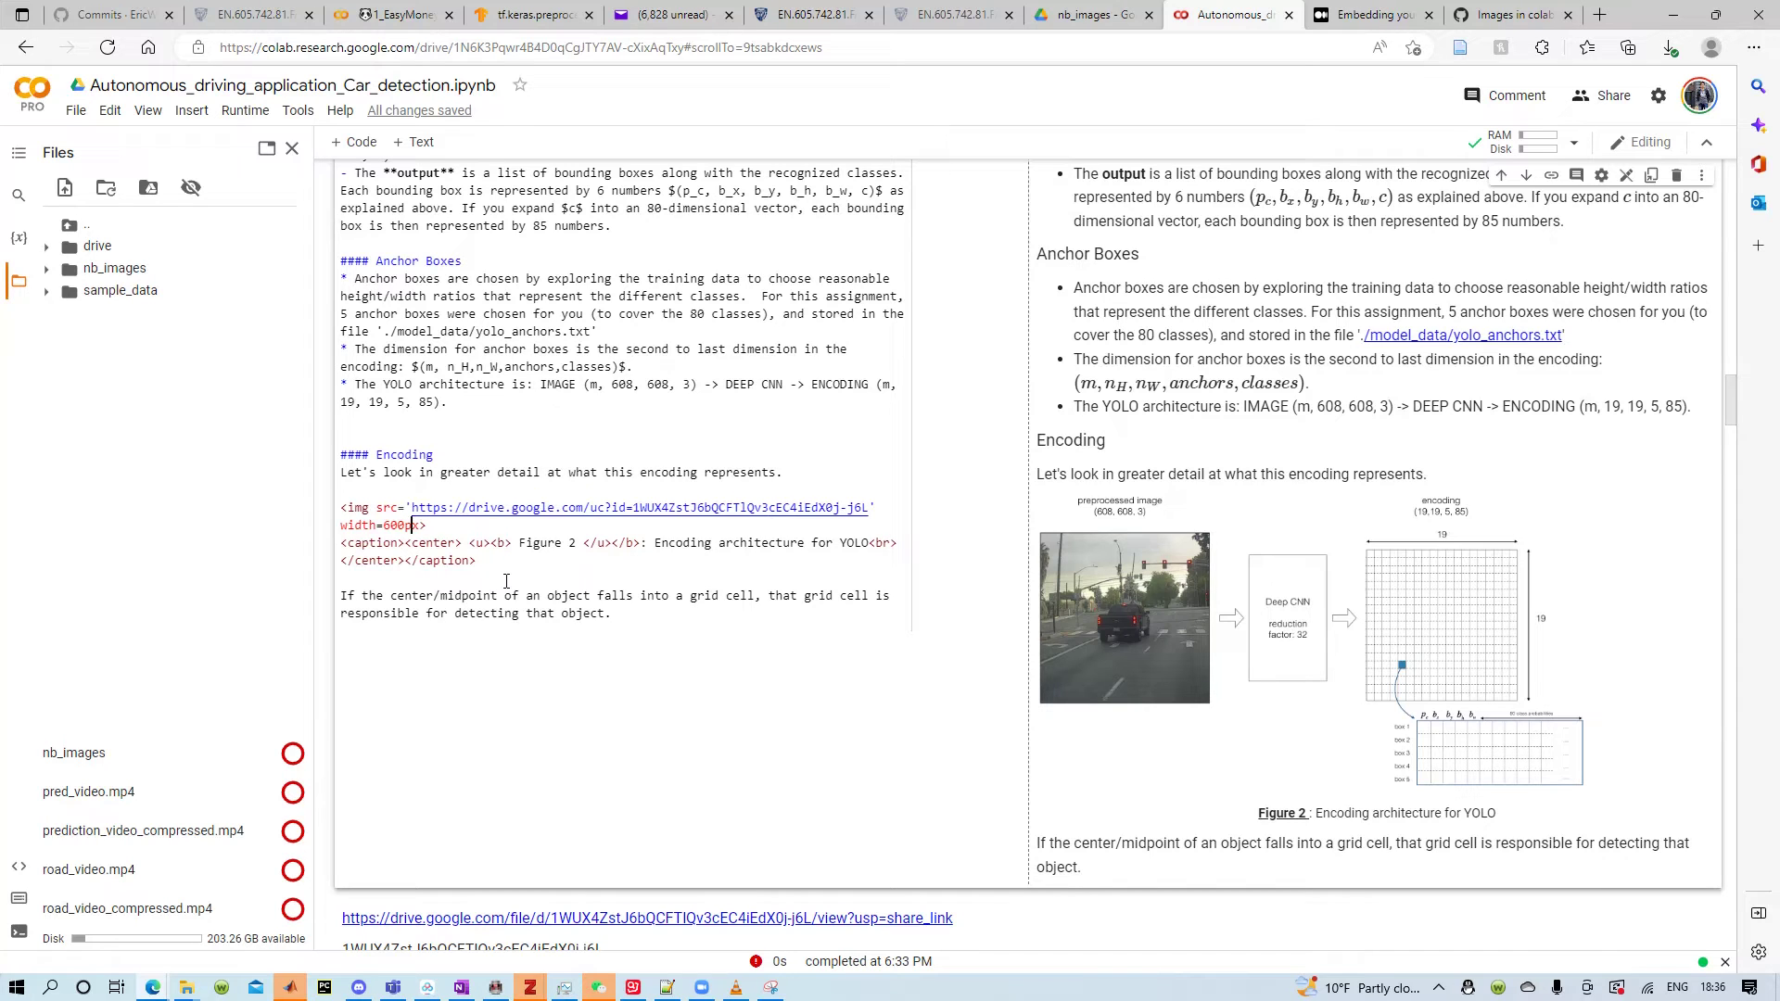
pyautogui.press('Right')
pyautogui.write('align=')
pyautogui.write('center')
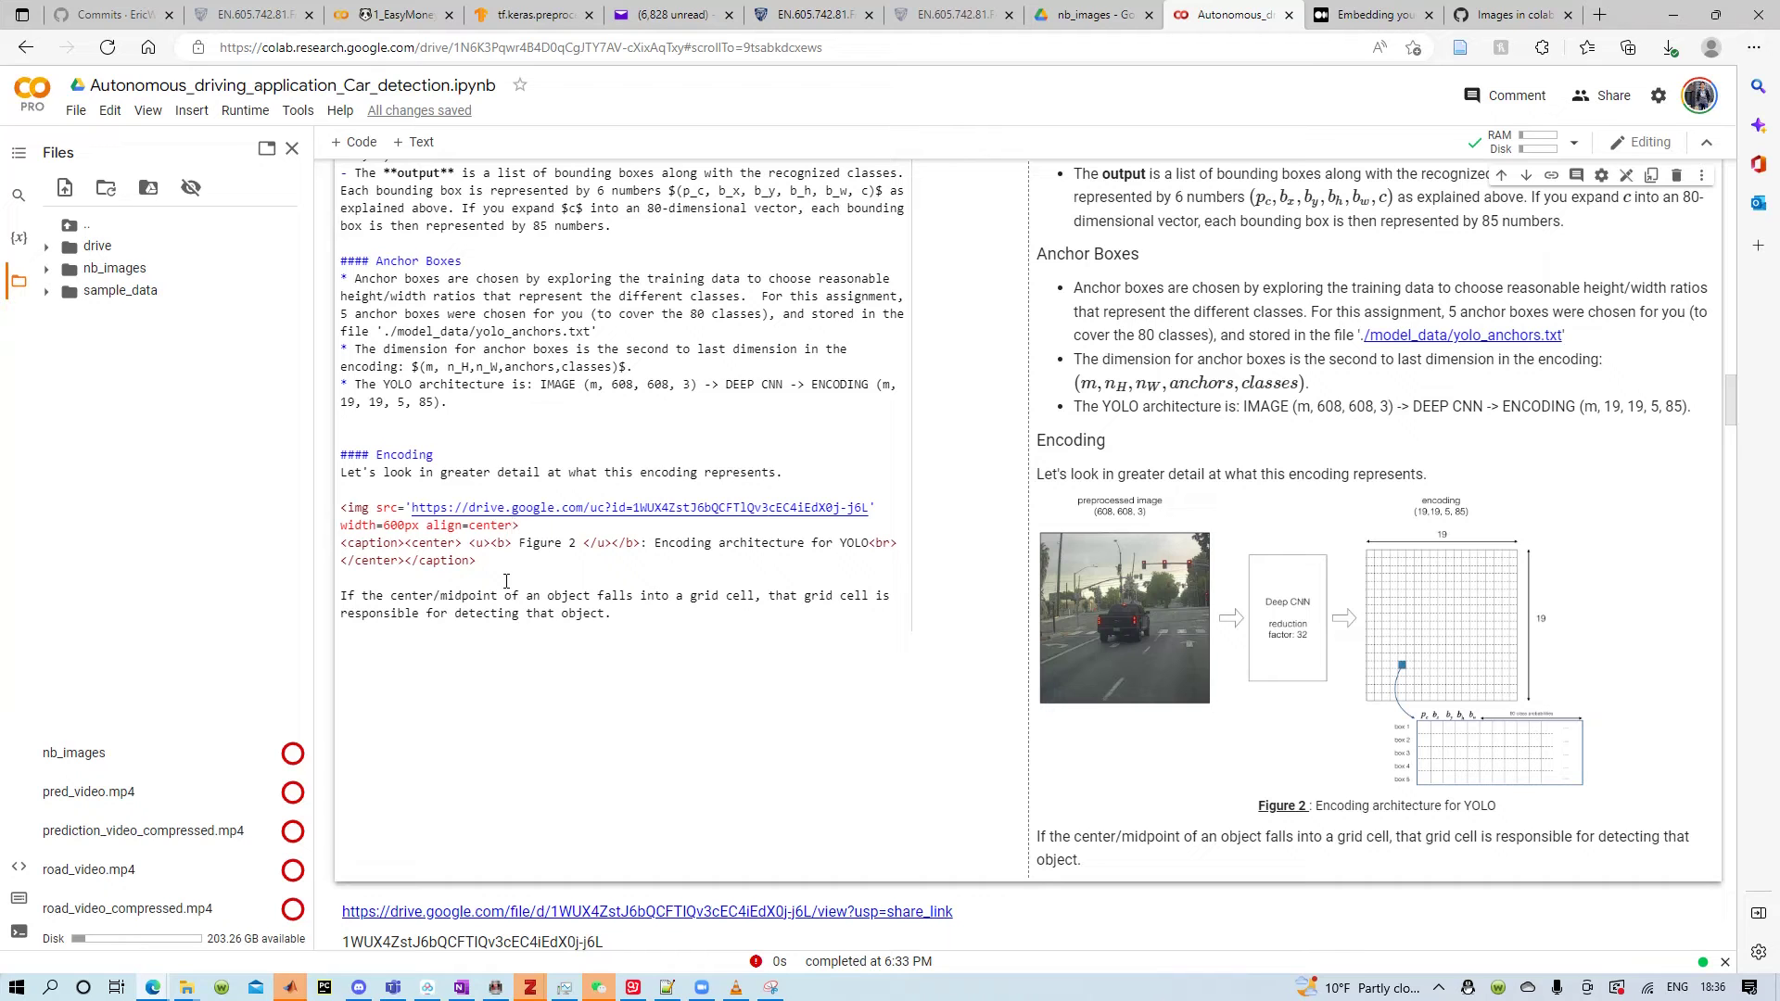
pyautogui.hotkey('shift', 'Return')
pyautogui.doubleClick(678, 493)
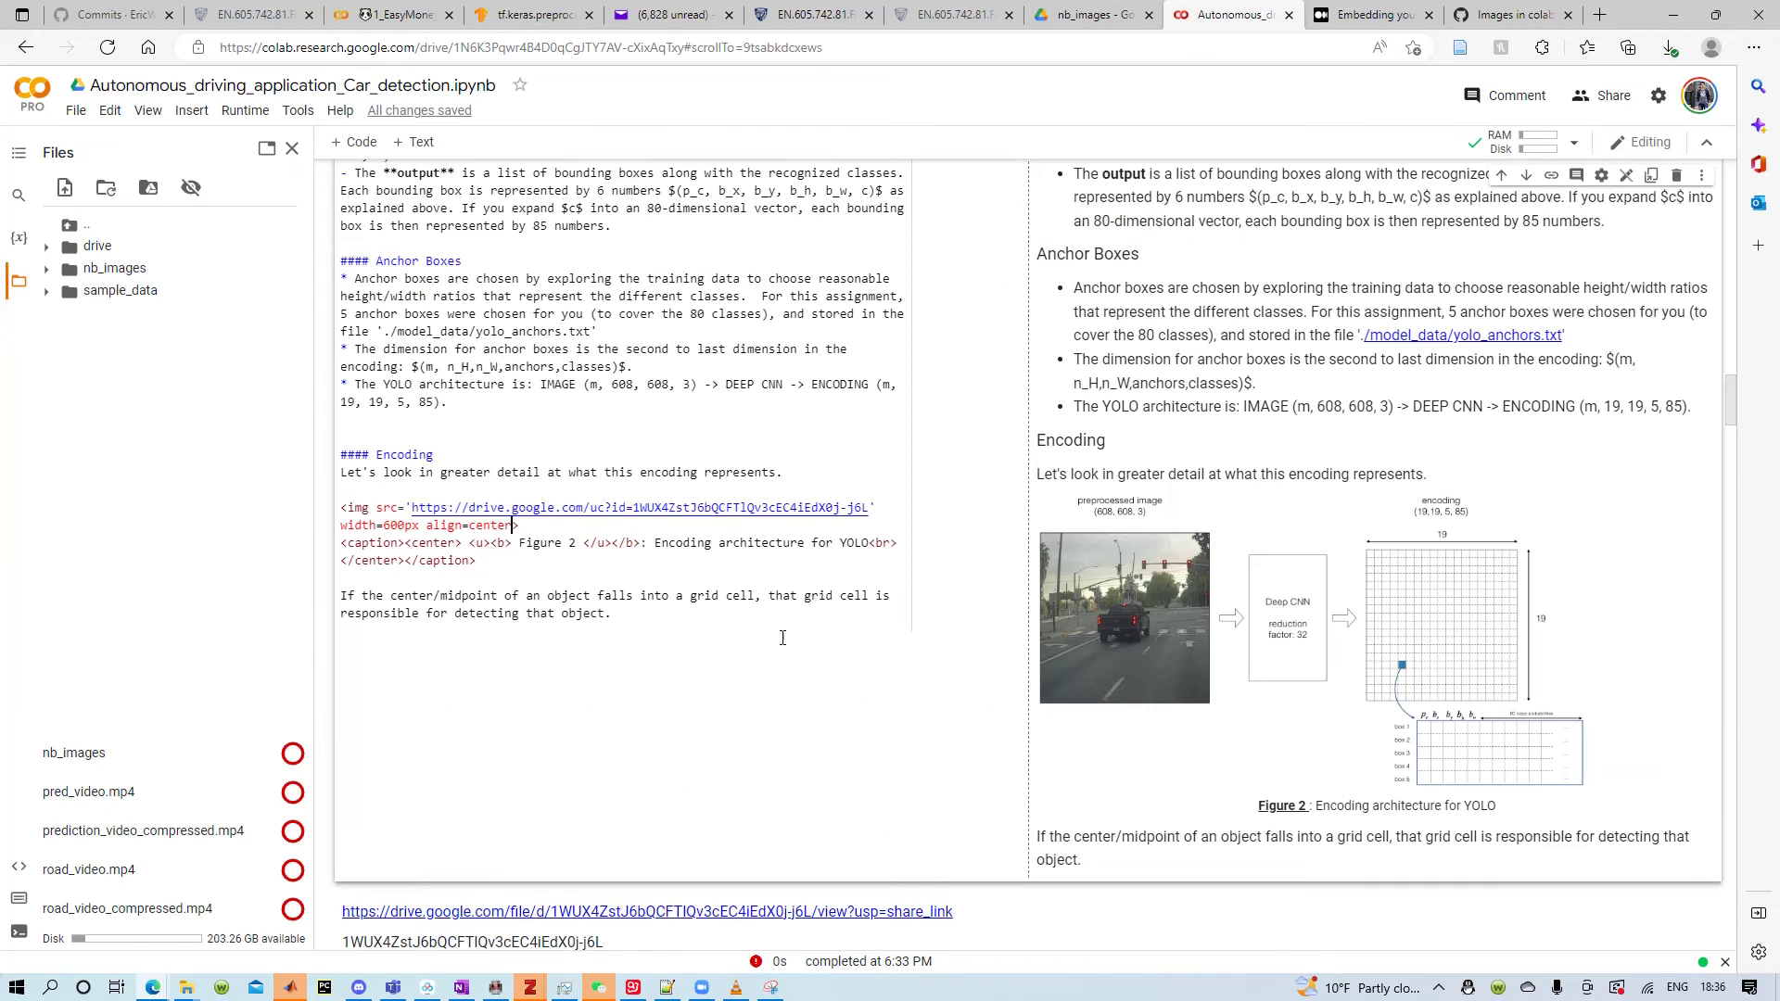
pyautogui.write("'")
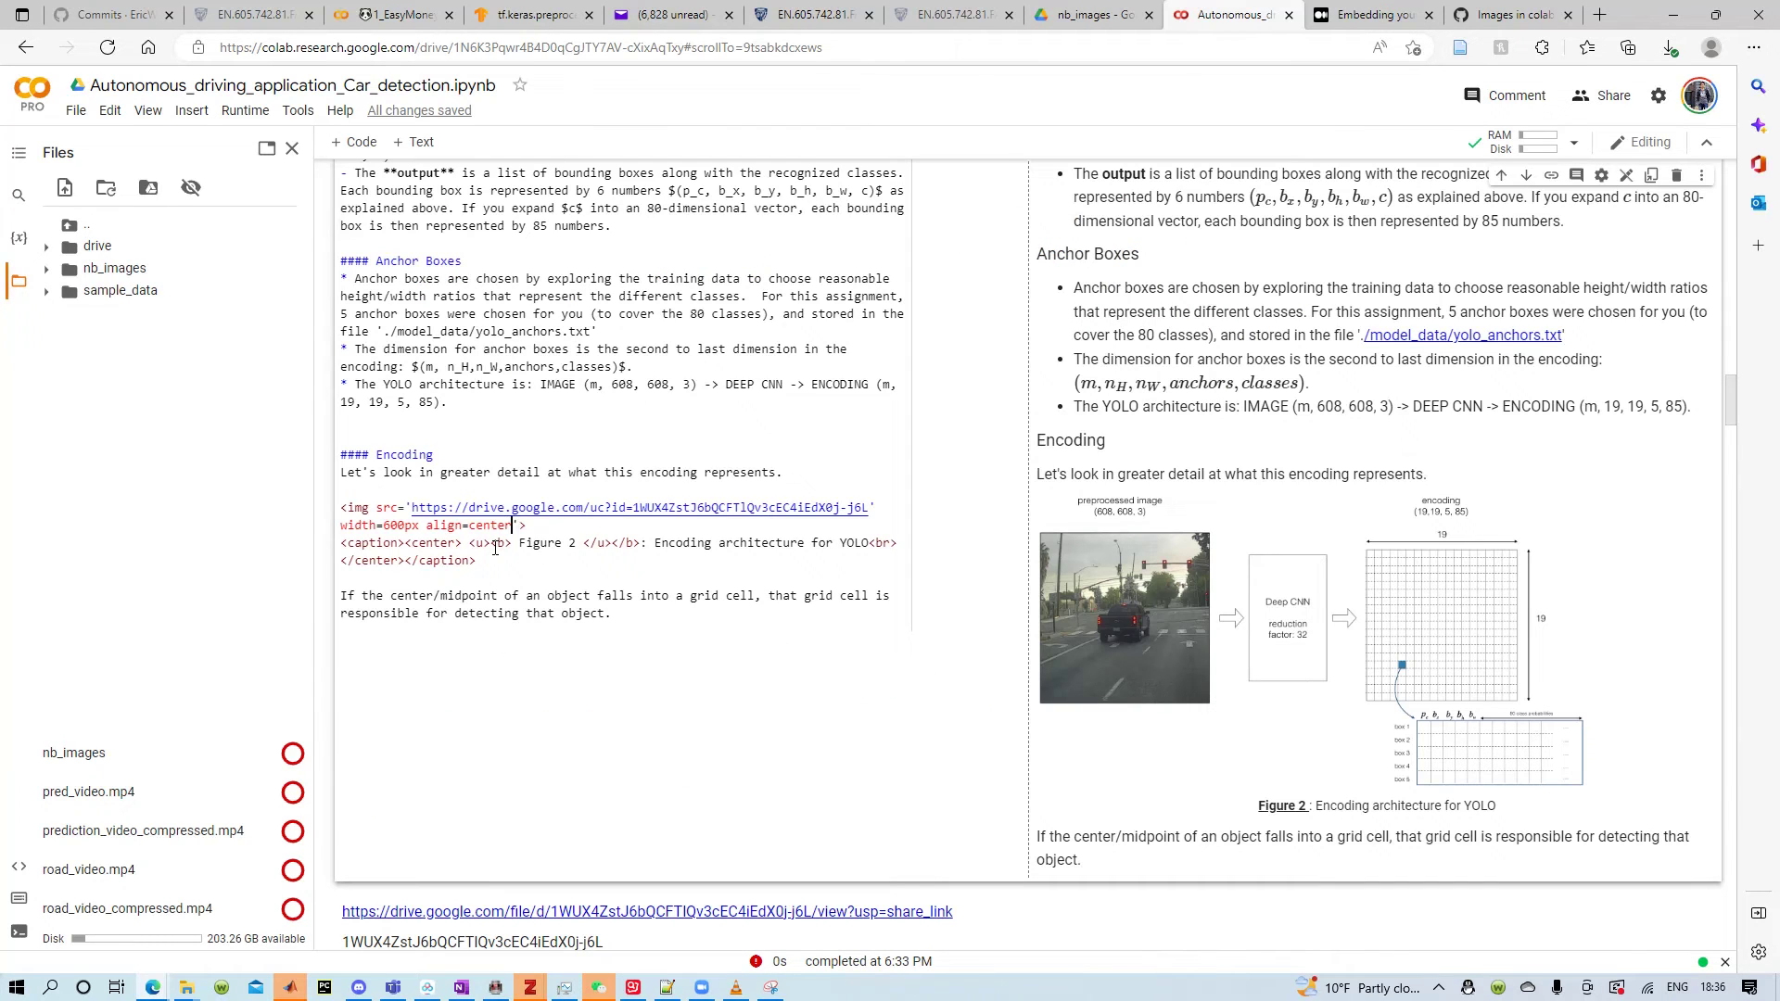
pyautogui.press('Left')
pyautogui.press('Left')
pyautogui.press('Left')
pyautogui.write("'")
pyautogui.hotkey('shift', 'Return')
# - Remove the align attribute from Figure 2's img tag and render the Encoding cell
pyautogui.doubleClick(669, 503)
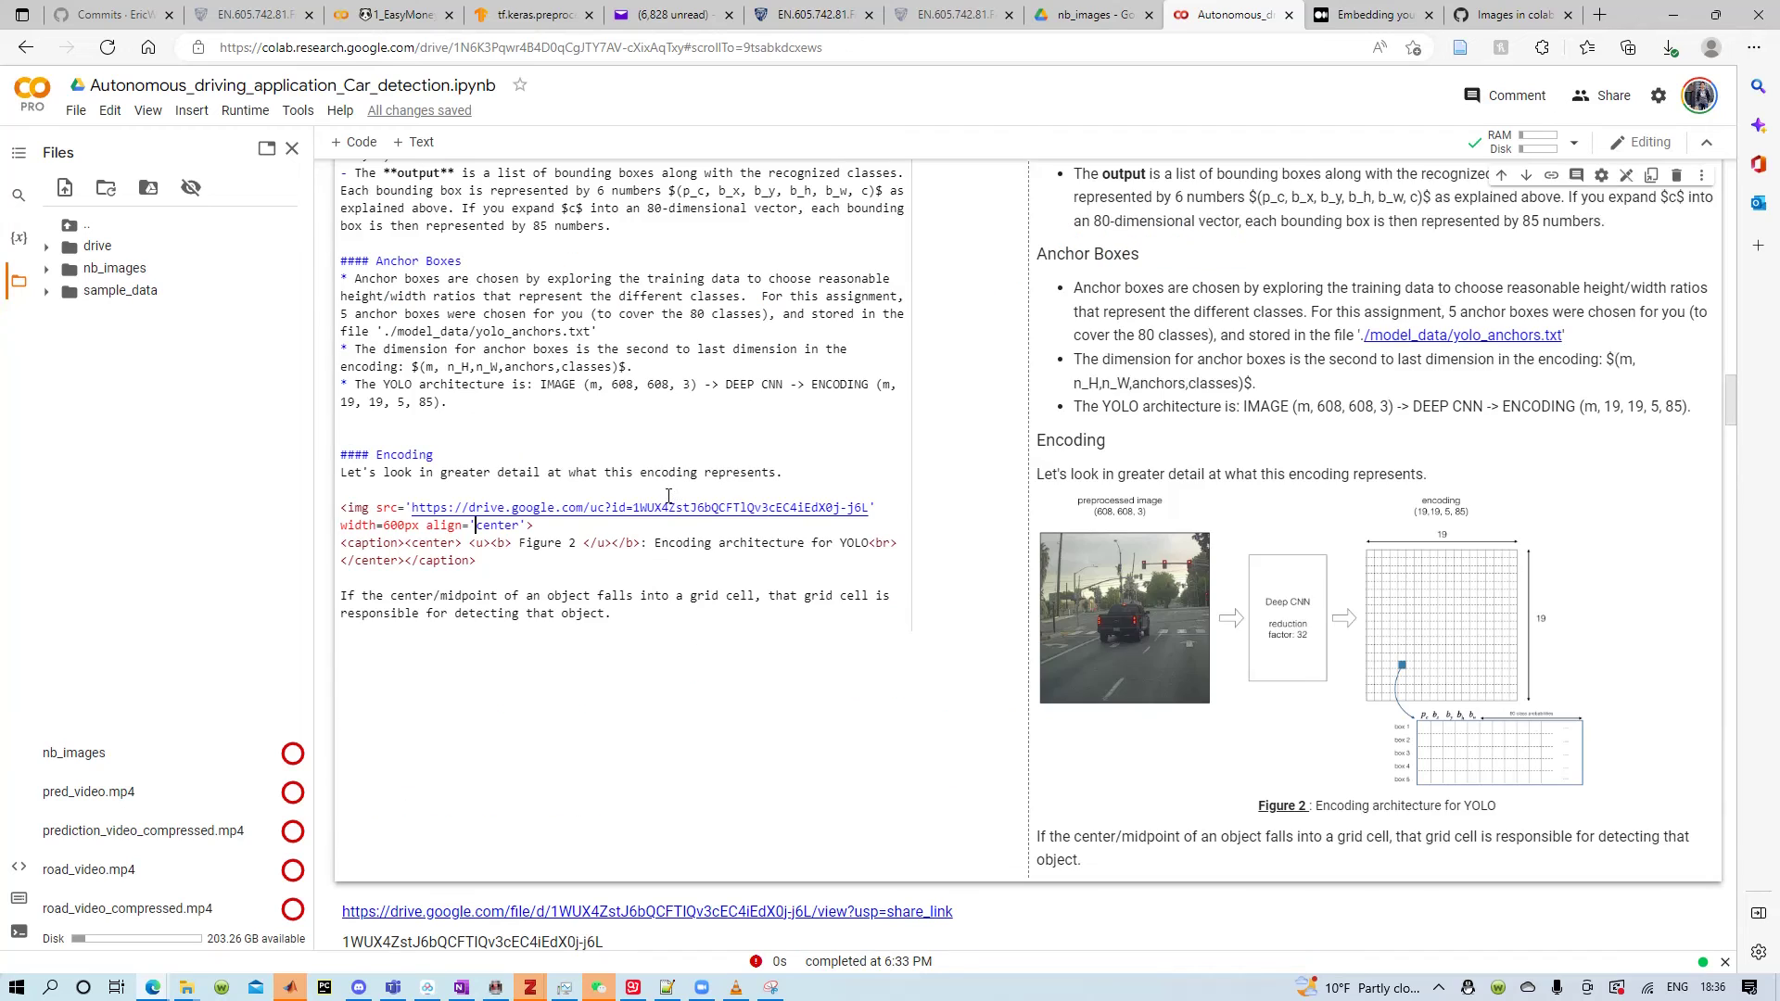
pyautogui.click(533, 526)
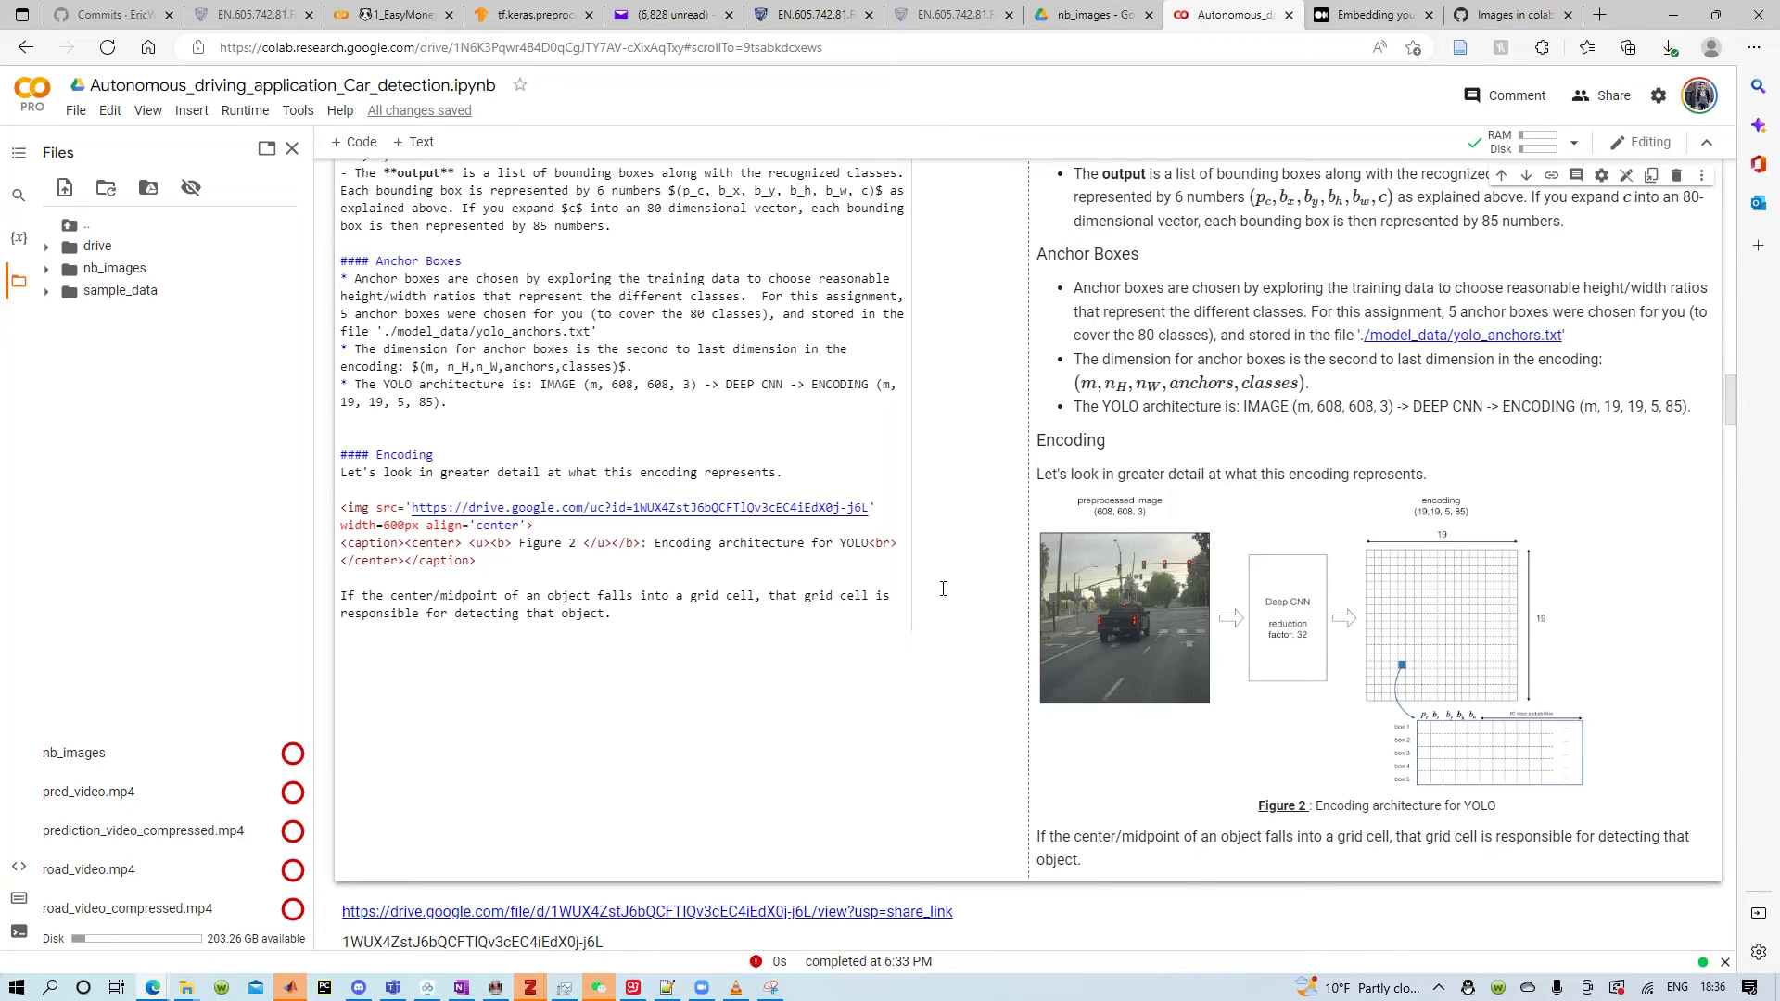
pyautogui.press('BackSpace')
pyautogui.press('BackSpace')
pyautogui.press('BackSpace')
pyautogui.press('BackSpace')
pyautogui.press('BackSpace')
pyautogui.press('BackSpace')
pyautogui.press('BackSpace')
pyautogui.press('BackSpace')
pyautogui.press('BackSpace')
pyautogui.press('BackSpace')
pyautogui.press('BackSpace')
pyautogui.press('BackSpace')
pyautogui.press('BackSpace')
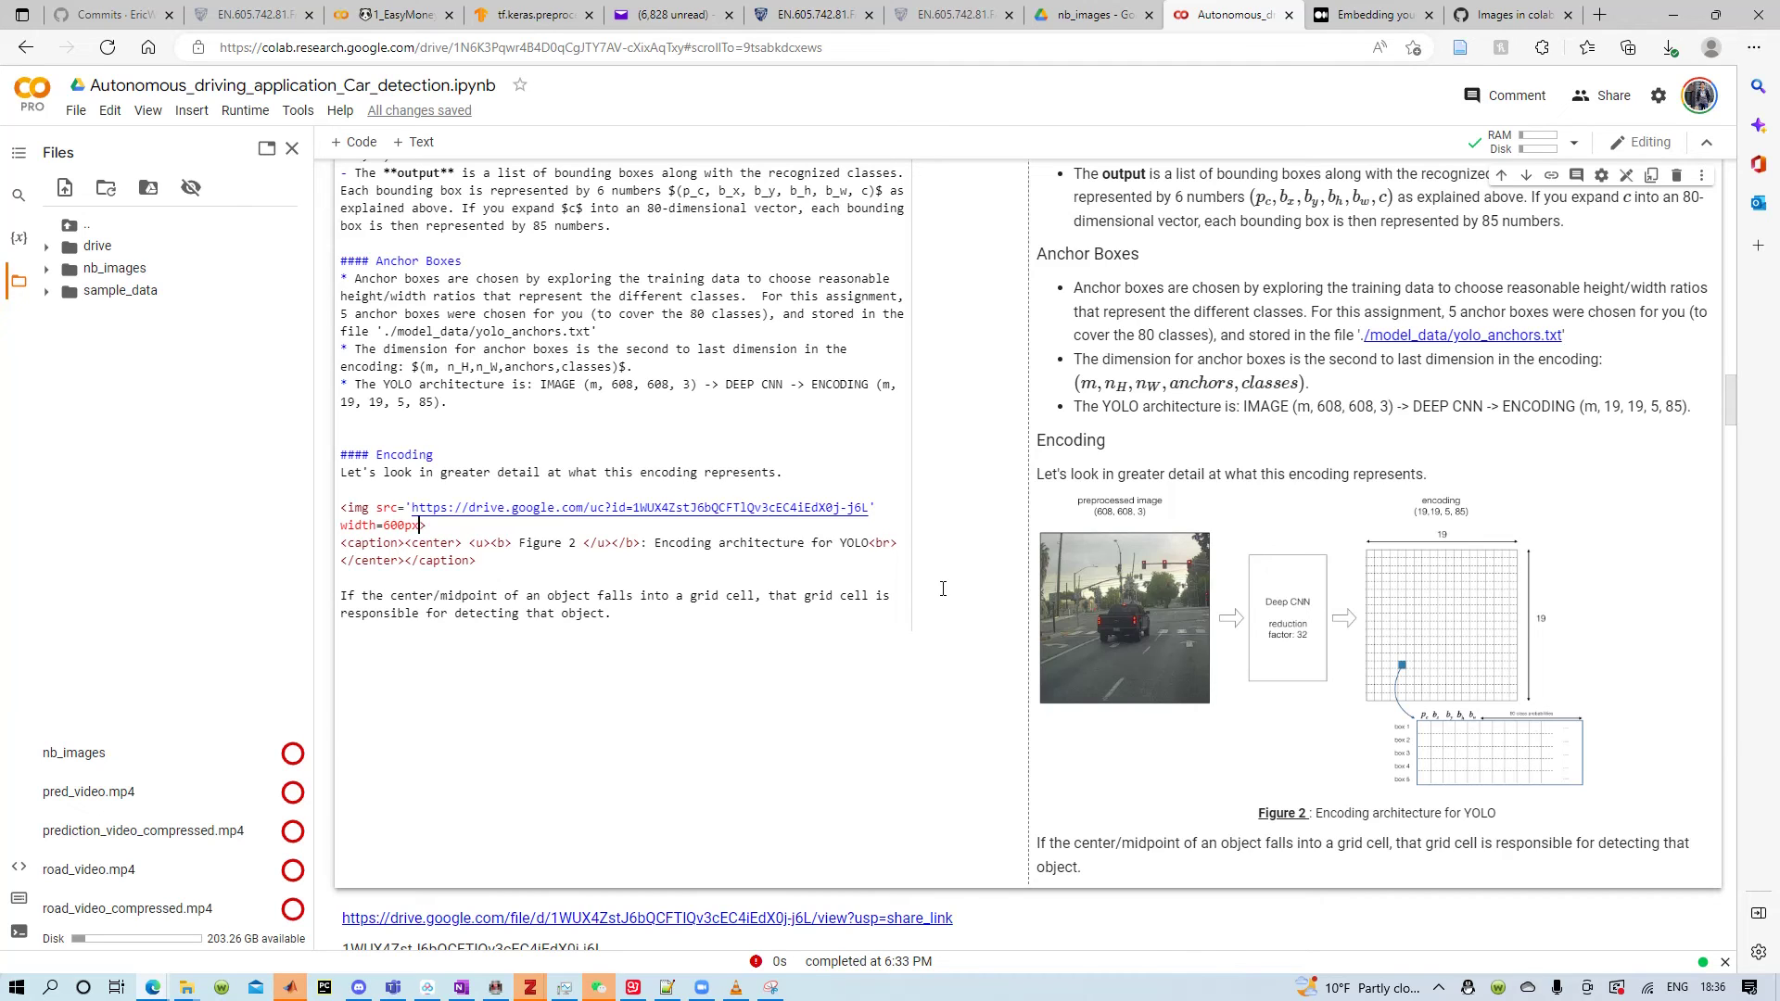
pyautogui.hotkey('shift', 'Return')
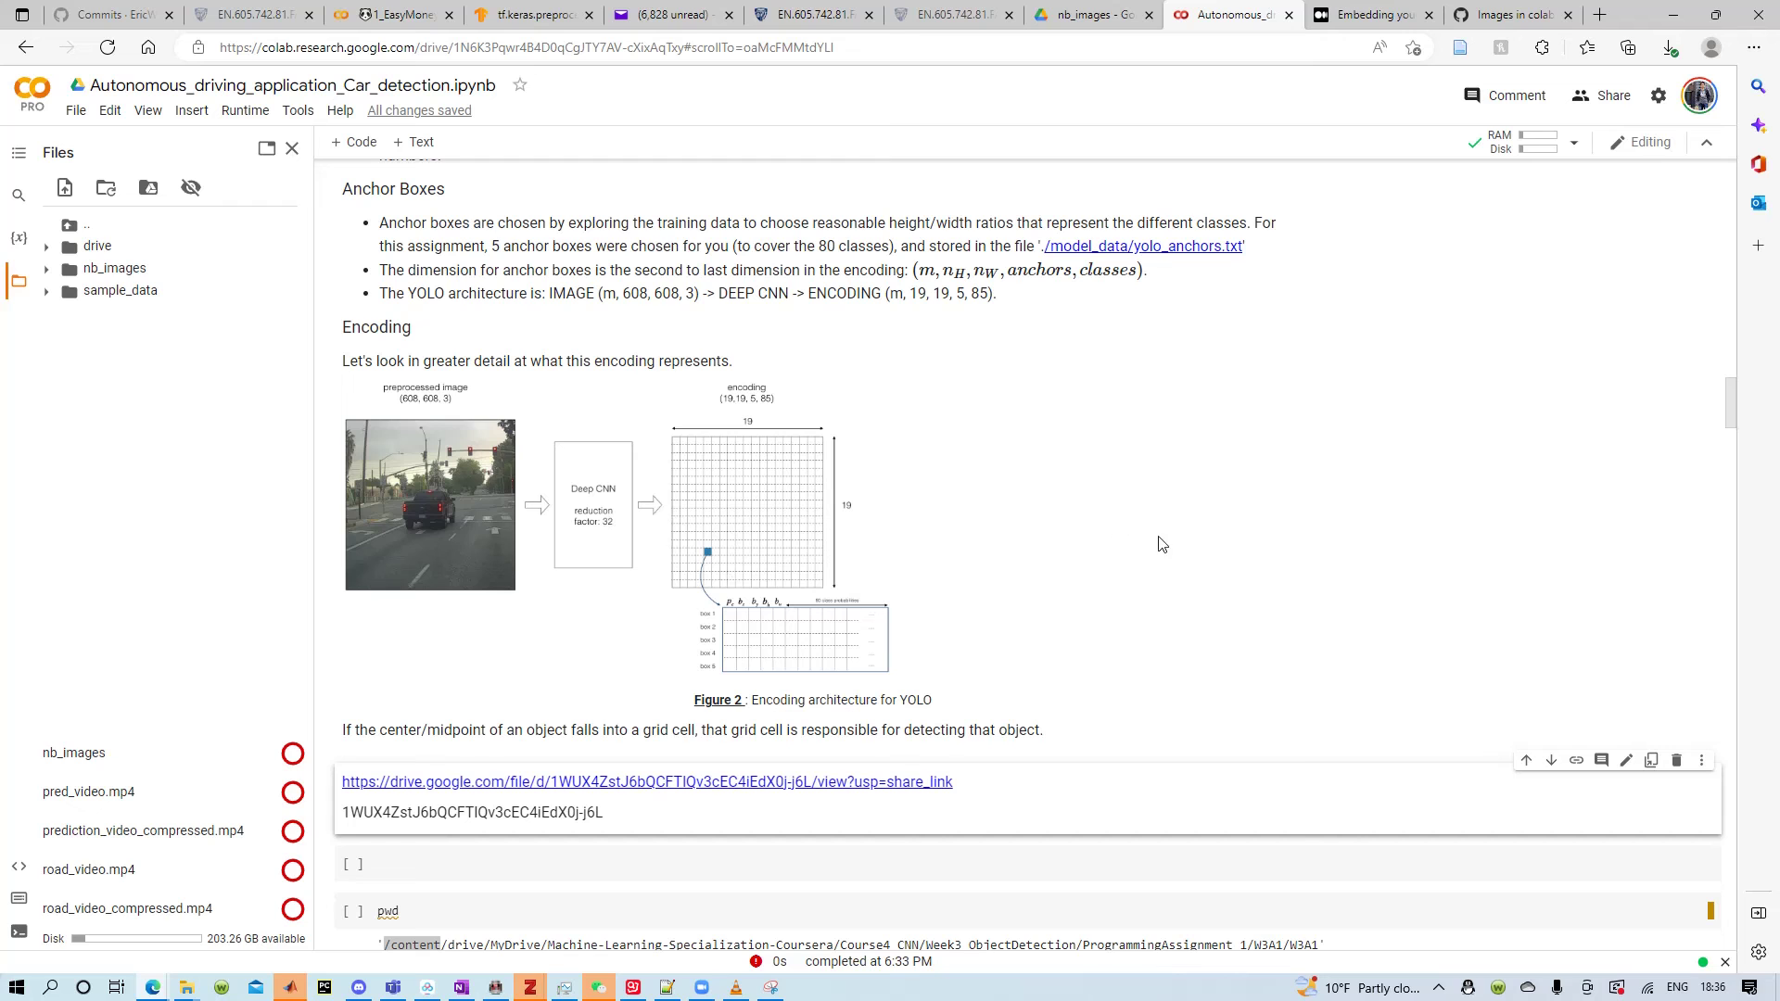
# - Switch to the Medium article explaining the Drive uc?id image link format
pyautogui.click(1370, 14)
pyautogui.scroll(2, 768, 404)
pyautogui.scroll(5, 769, 403)
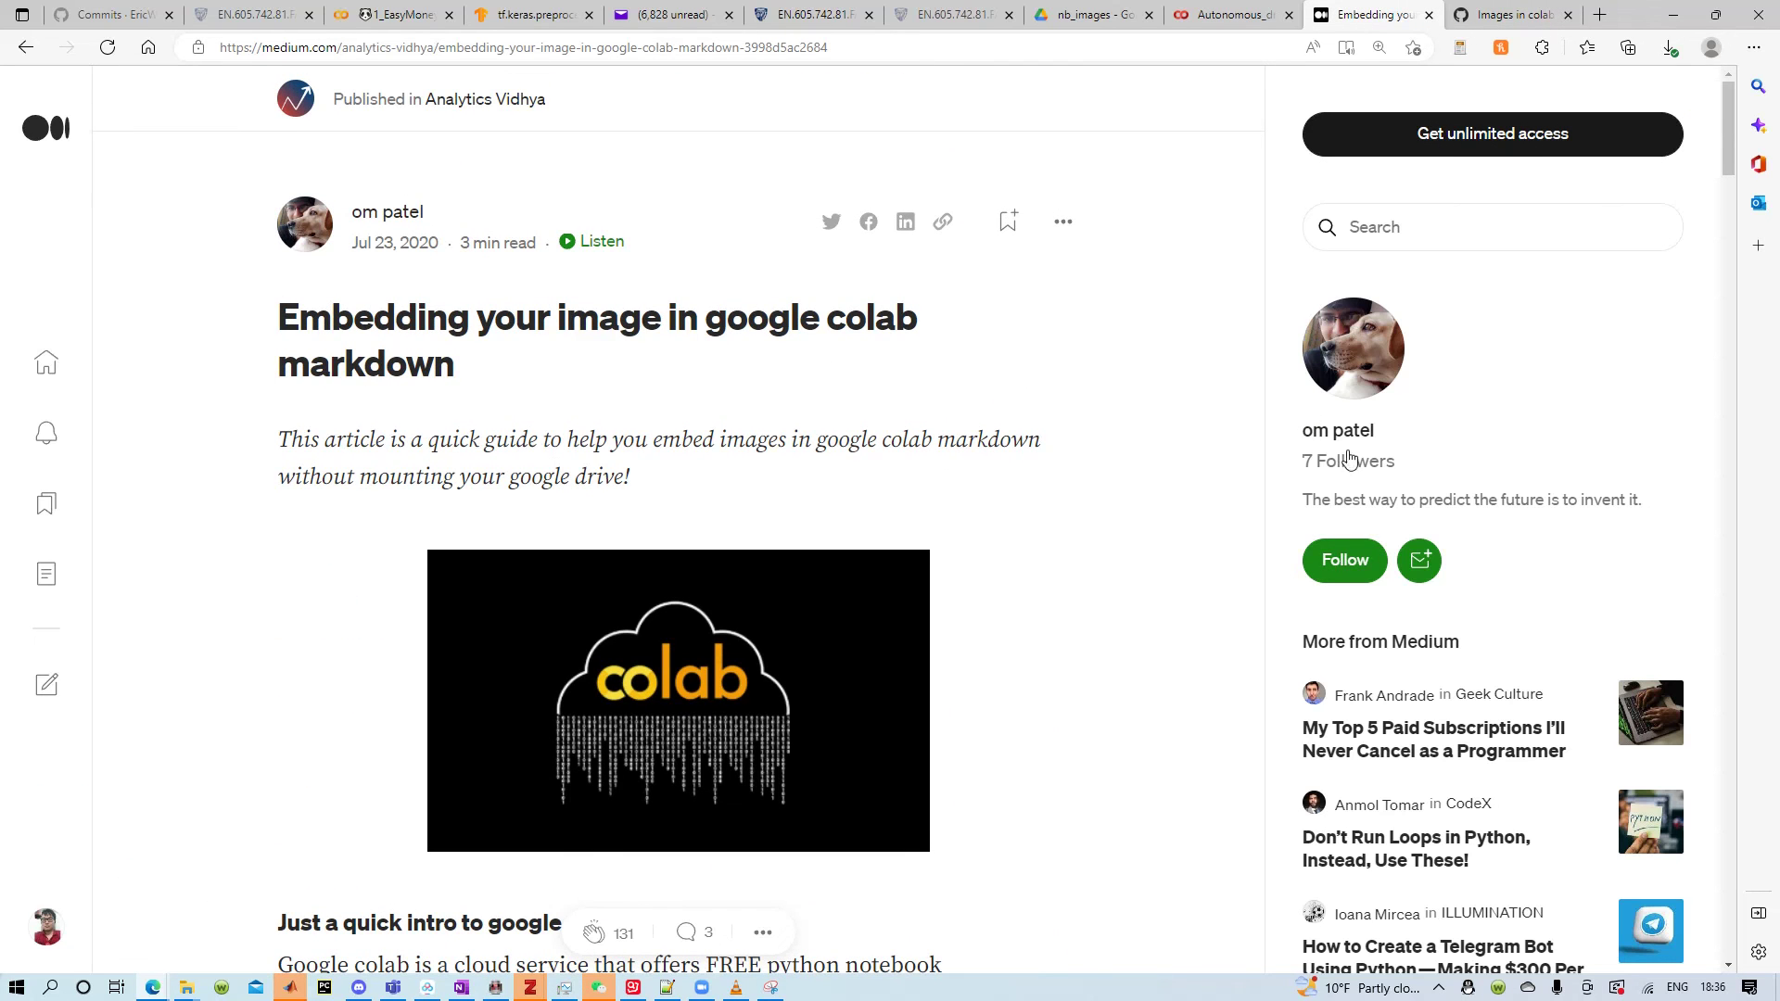
pyautogui.scroll(-6, 612, 526)
pyautogui.scroll(-5, 612, 527)
pyautogui.scroll(-4, 613, 527)
pyautogui.scroll(-2, 612, 528)
pyautogui.scroll(-5, 612, 527)
pyautogui.scroll(-1, 891, 636)
pyautogui.scroll(-3, 882, 559)
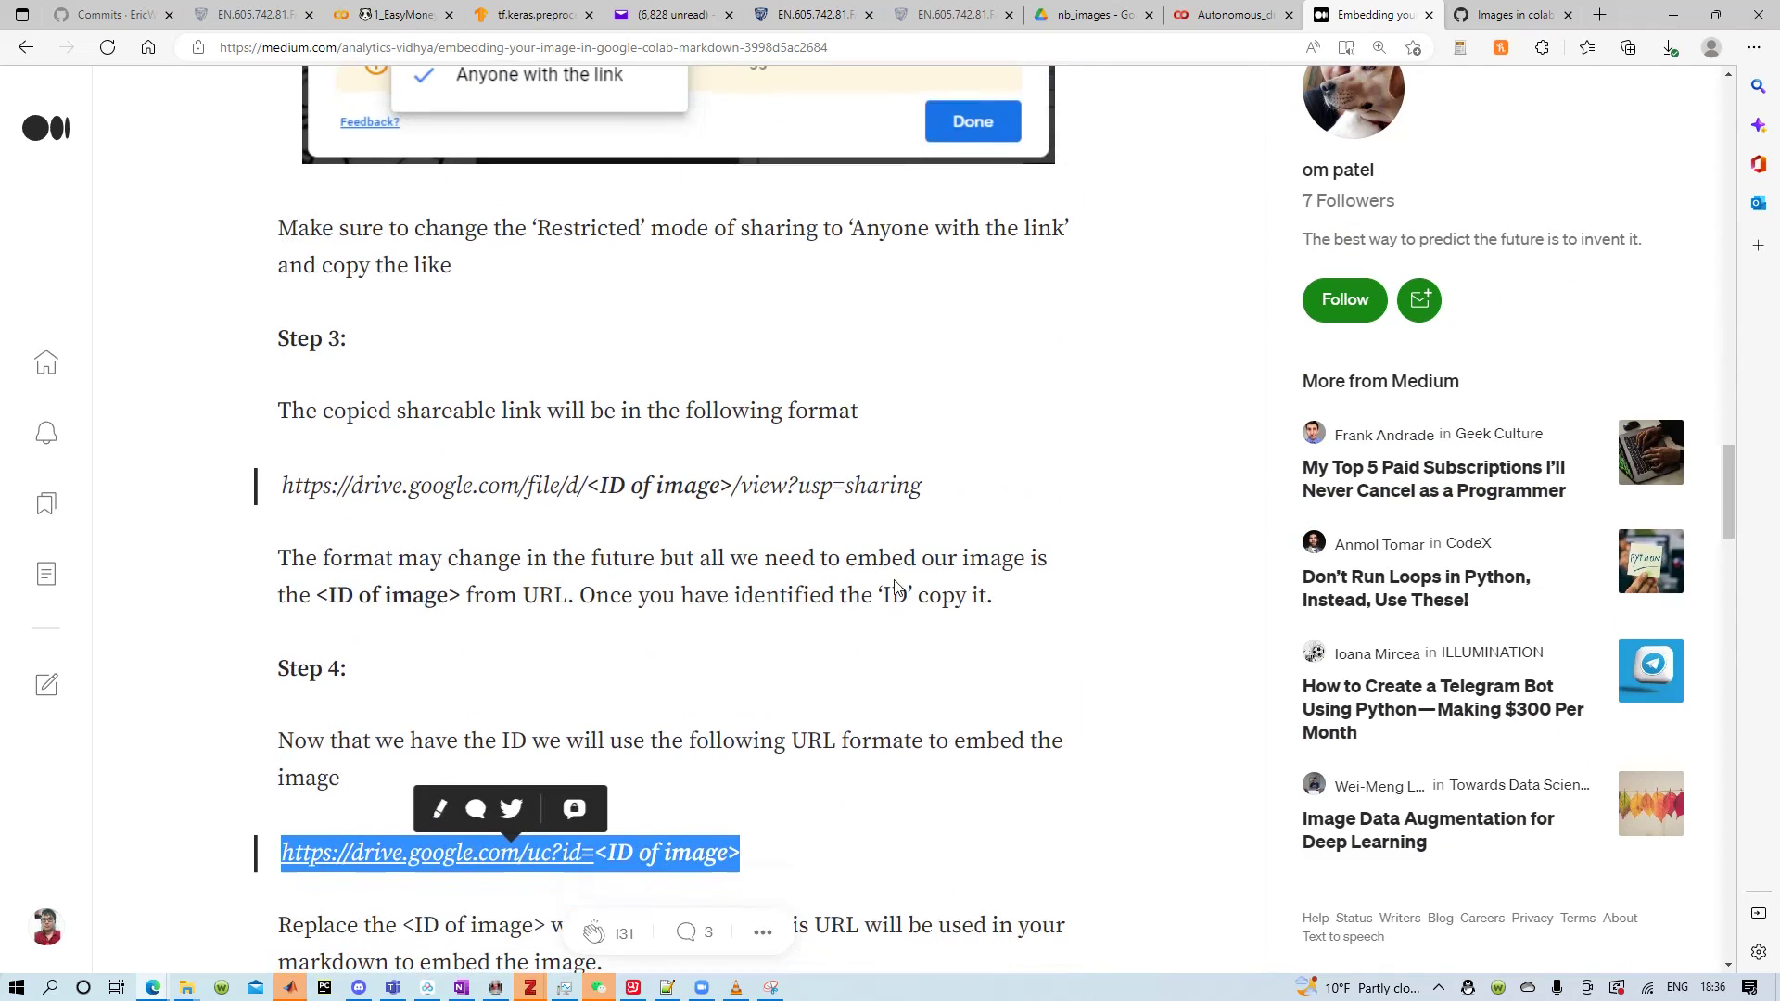
pyautogui.scroll(-2, 883, 558)
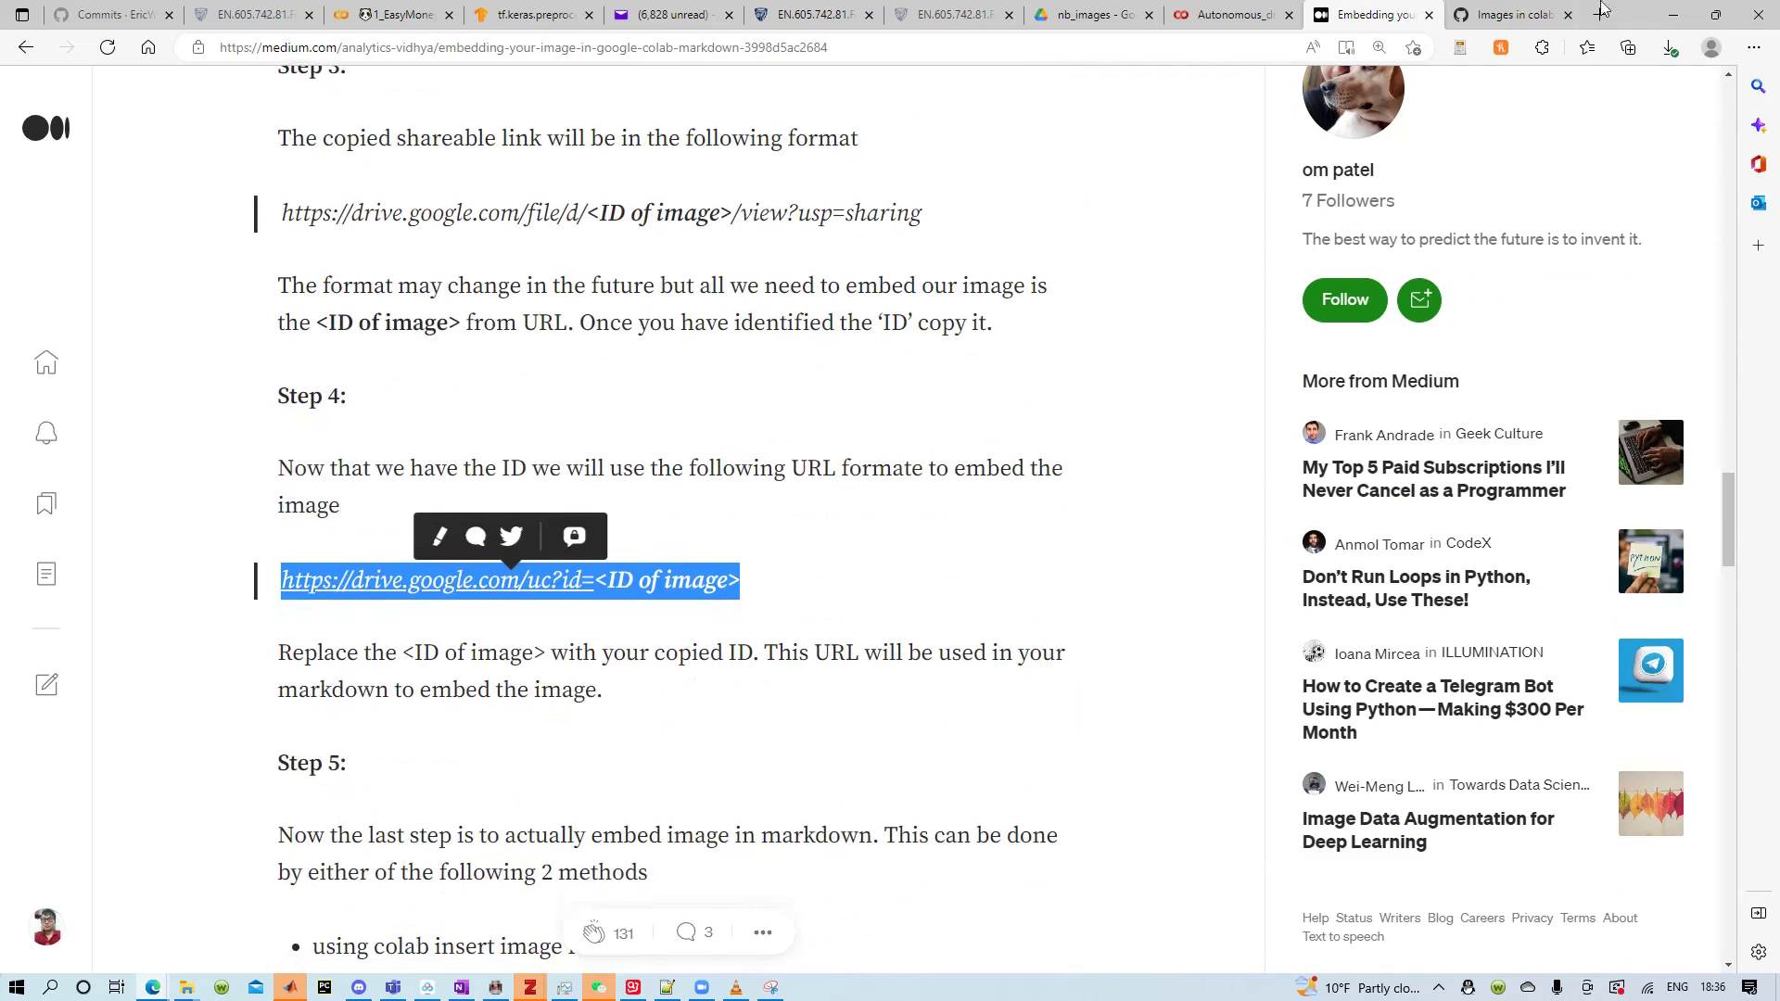